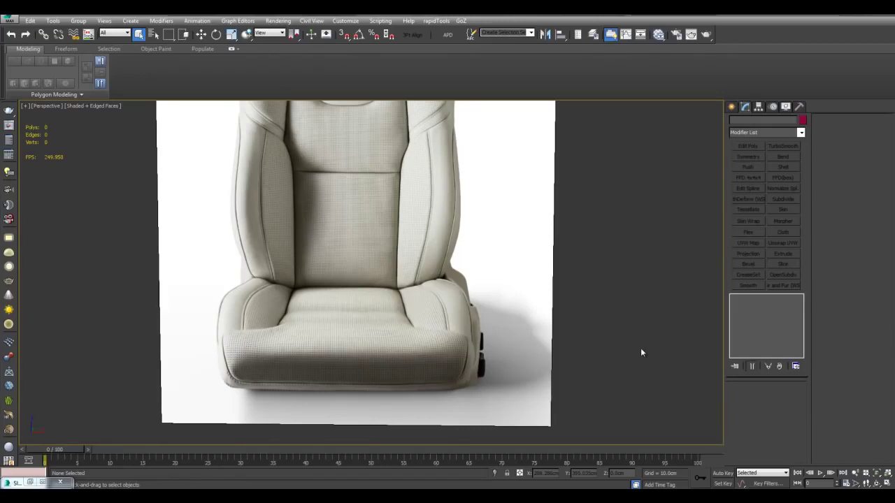
# Step: Examine the seams, stitching and cushion junctions between the backrest and side bolster in the car seat reference image
pyautogui.moveTo(562, 335); pyautogui.dragTo(447, 301, button='middle')
pyautogui.scroll(5, 387, 284)
pyautogui.moveTo(388, 284); pyautogui.dragTo(495, 282, button='middle')
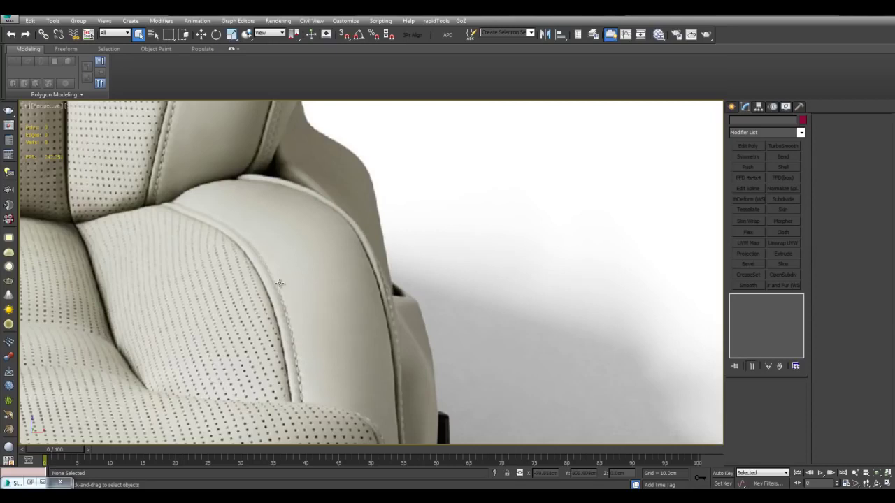
pyautogui.scroll(-8, 290, 329)
pyautogui.scroll(8, 360, 245)
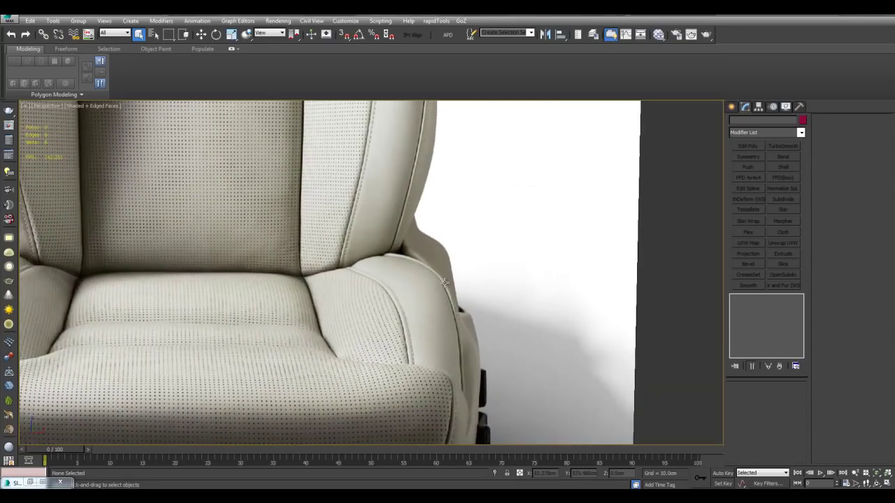
pyautogui.scroll(2, 443, 256)
pyautogui.scroll(4, 414, 282)
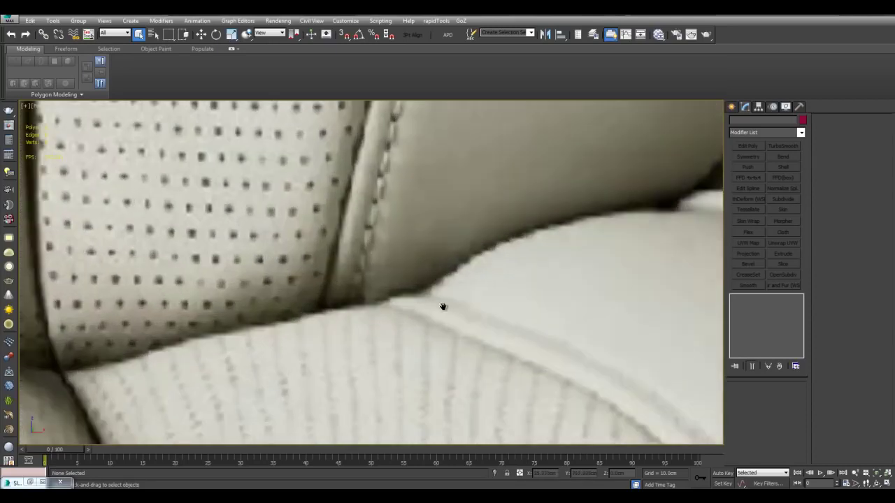
pyautogui.moveTo(443, 307); pyautogui.dragTo(440, 290, button='middle')
pyautogui.scroll(-3, 647, 373)
pyautogui.moveTo(647, 373); pyautogui.dragTo(557, 340, button='middle')
pyautogui.scroll(-3, 615, 360)
pyautogui.moveTo(615, 360); pyautogui.dragTo(521, 283, button='middle')
pyautogui.scroll(3, 389, 261)
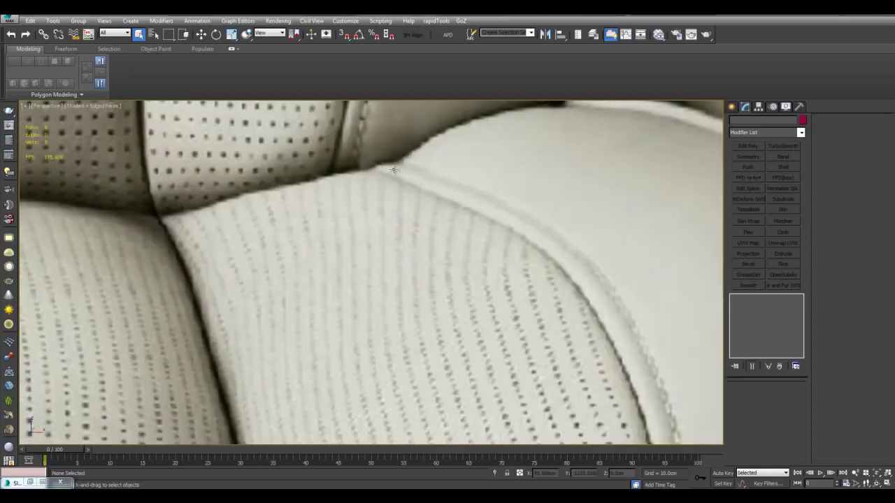
pyautogui.scroll(-10, 381, 222)
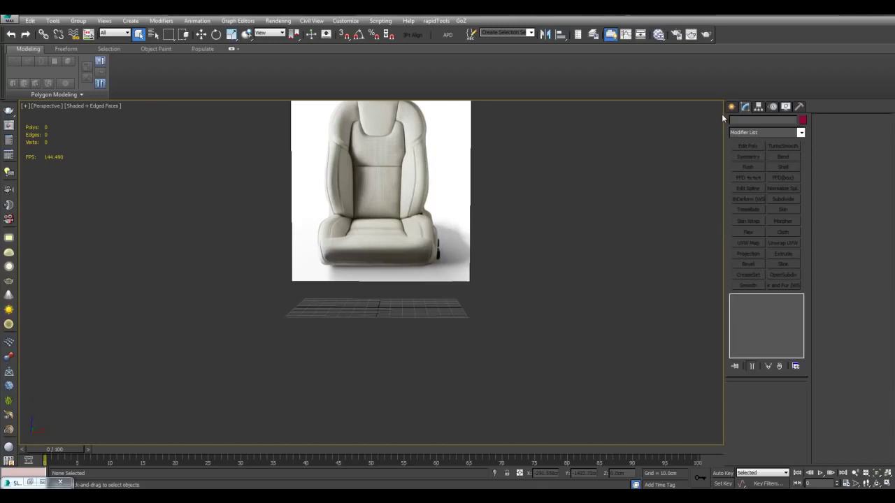
# Step: Draw a plane about 124 cm long and 121 cm wide on the ground grid in front of the reference image
pyautogui.click(731, 107)
pyautogui.click(783, 204)
pyautogui.moveTo(593, 264)
pyautogui.keyDown('alt'); pyautogui.mouseDown(button='middle')
pyautogui.moveTo(559, 301)
pyautogui.moveTo(565, 234)
pyautogui.mouseUp(button='middle'); pyautogui.keyUp('alt')
pyautogui.scroll(2, 565, 234)
pyautogui.moveTo(347, 208); pyautogui.dragTo(552, 396)
pyautogui.press('w')
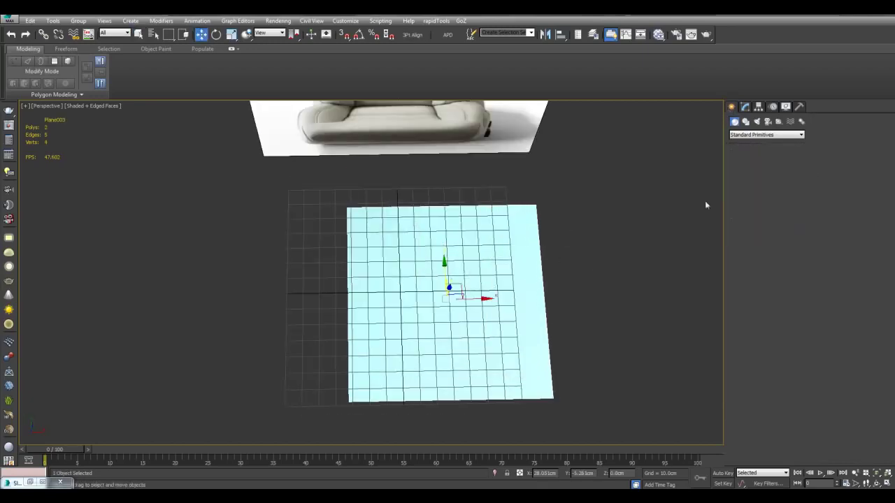
# Step: Set the plane's length and width to 150 cm and centre it at X 0 and Y 0
pyautogui.click(745, 107)
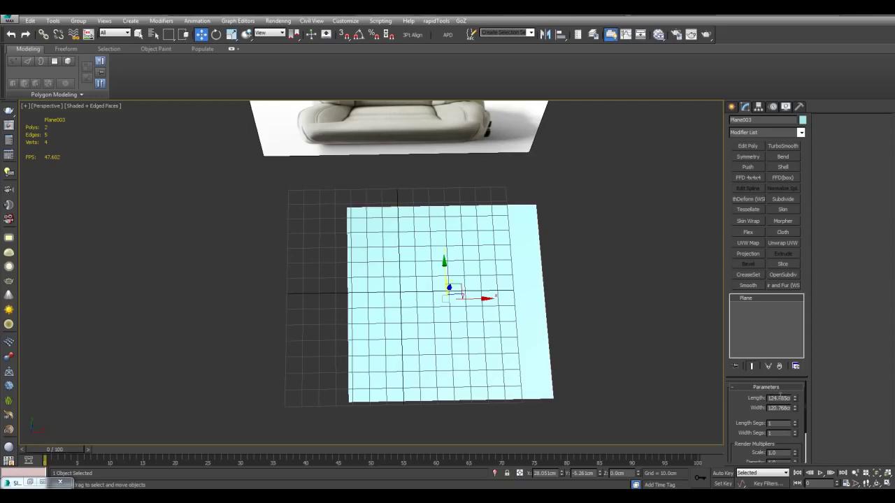
pyautogui.write('150')
pyautogui.press('Tab')
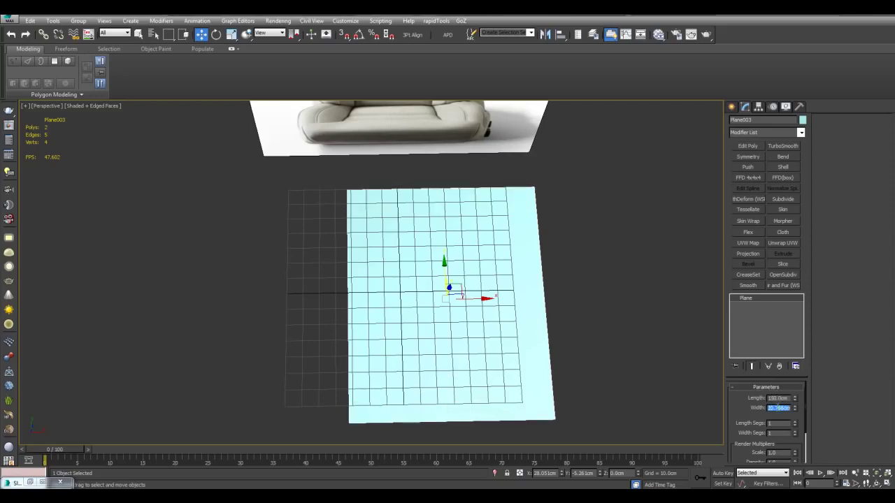
pyautogui.write('150')
pyautogui.press('Return')
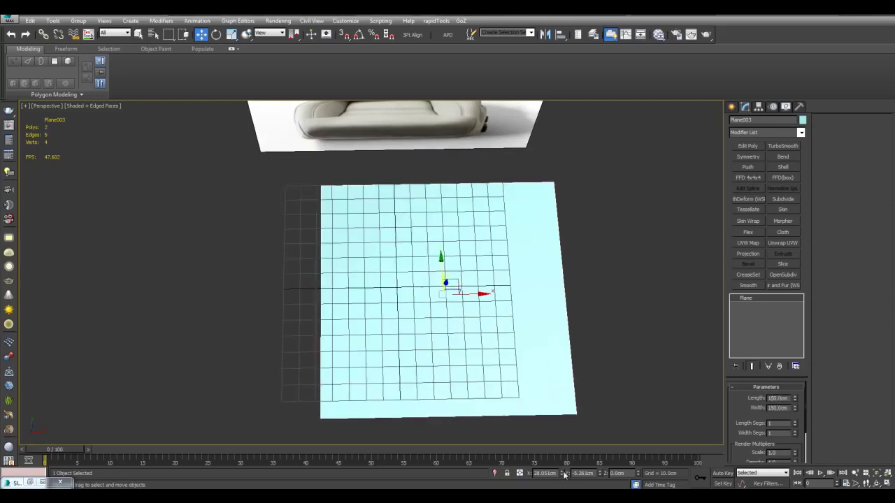
pyautogui.rightClick(564, 473)
pyautogui.rightClick(599, 473)
# Step: Move the plane down below the grid and make a copy of it above the original
pyautogui.keyDown('alt'); pyautogui.moveTo(509, 334); pyautogui.dragTo(425, 267, button='middle'); pyautogui.keyUp('alt')
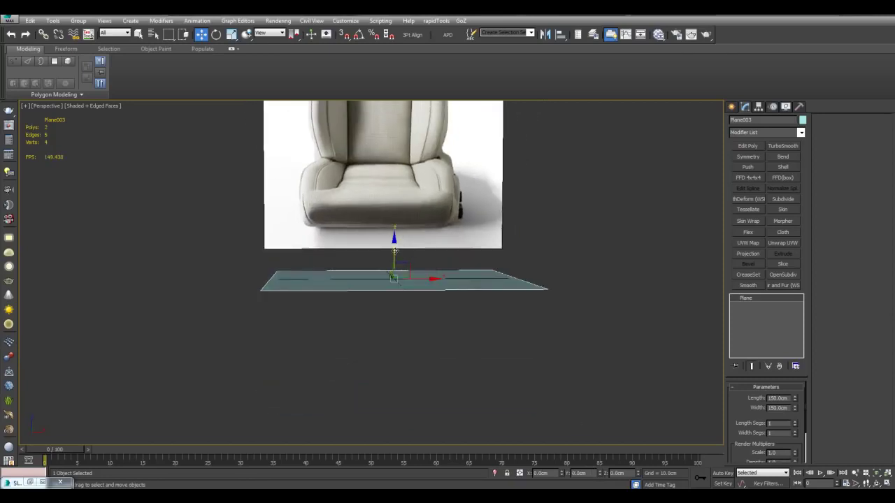
pyautogui.moveTo(394, 250)
pyautogui.mouseDown()
pyautogui.moveTo(412, 308)
pyautogui.moveTo(395, 294)
pyautogui.mouseUp()
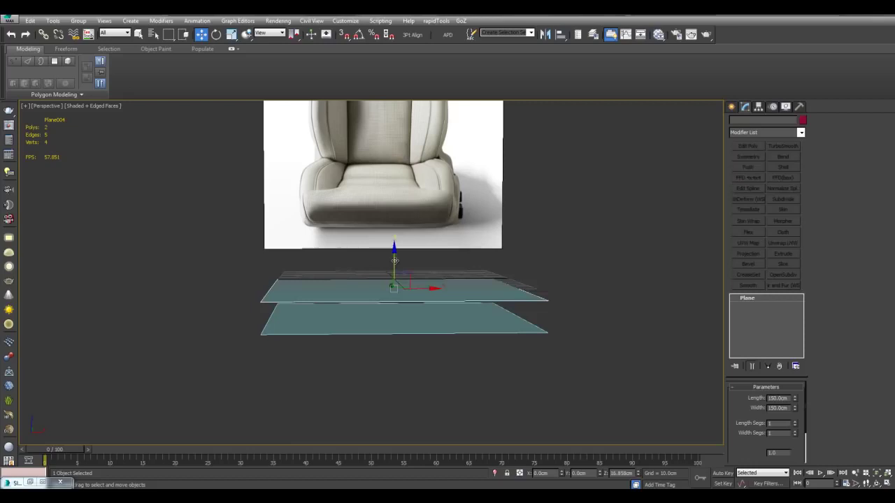
pyautogui.click(459, 289)
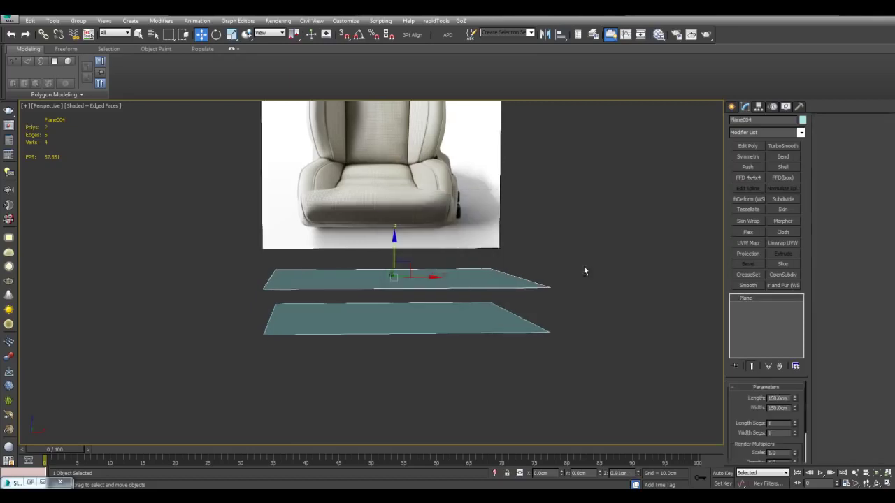
# Step: Place the upper plane copy at Z 0 and hide the viewport grid
pyautogui.keyDown('alt'); pyautogui.moveTo(583, 266); pyautogui.dragTo(593, 299, button='middle'); pyautogui.keyUp('alt')
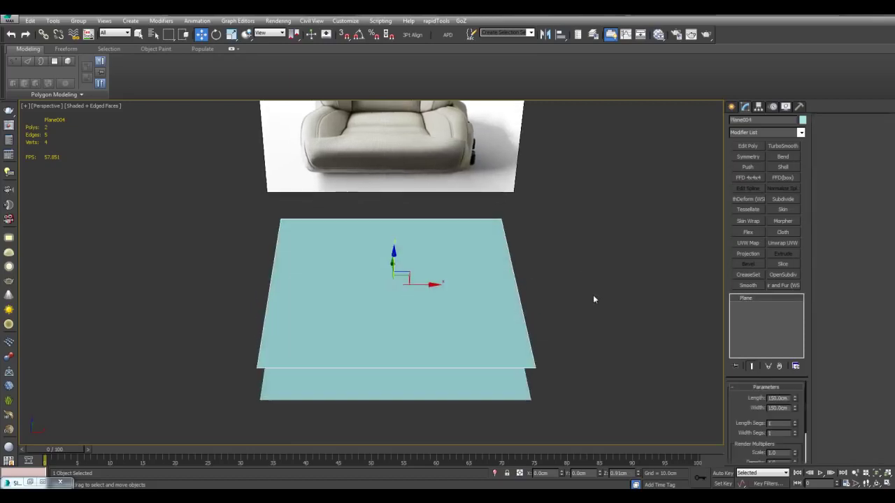
pyautogui.rightClick(637, 476)
pyautogui.keyDown('alt'); pyautogui.moveTo(619, 383); pyautogui.dragTo(614, 350, button='middle'); pyautogui.keyUp('alt')
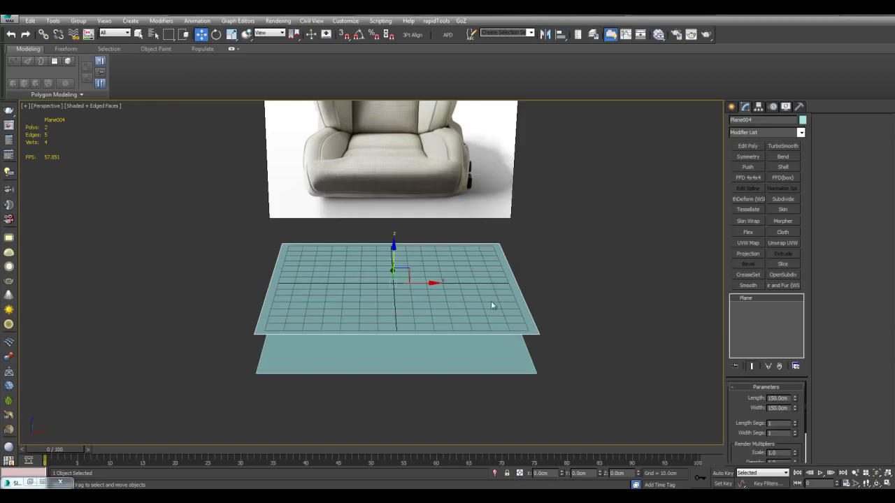
pyautogui.press('g')
pyautogui.moveTo(583, 287); pyautogui.dragTo(578, 289, button='middle')
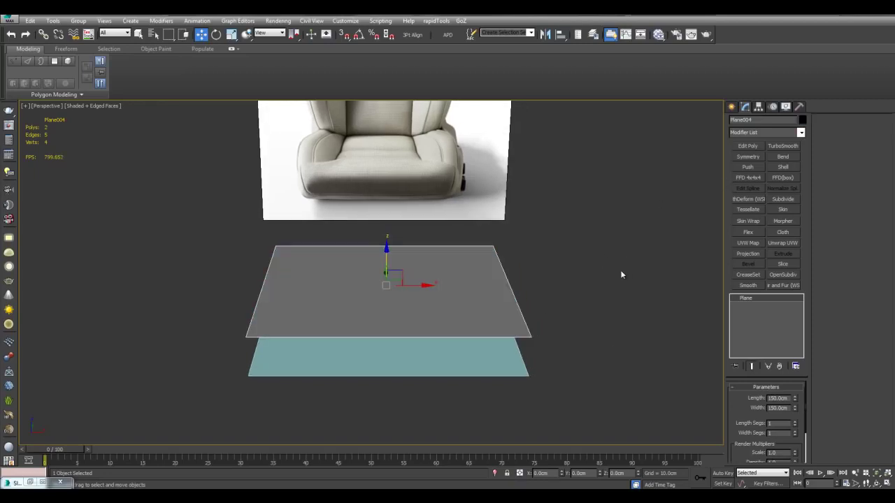
# Step: Add an Edit Poly modifier to the upper plane and connect its front and back edges with 3 segments
pyautogui.click(746, 147)
pyautogui.keyDown('alt'); pyautogui.moveTo(516, 236); pyautogui.dragTo(445, 256, button='middle'); pyautogui.keyUp('alt')
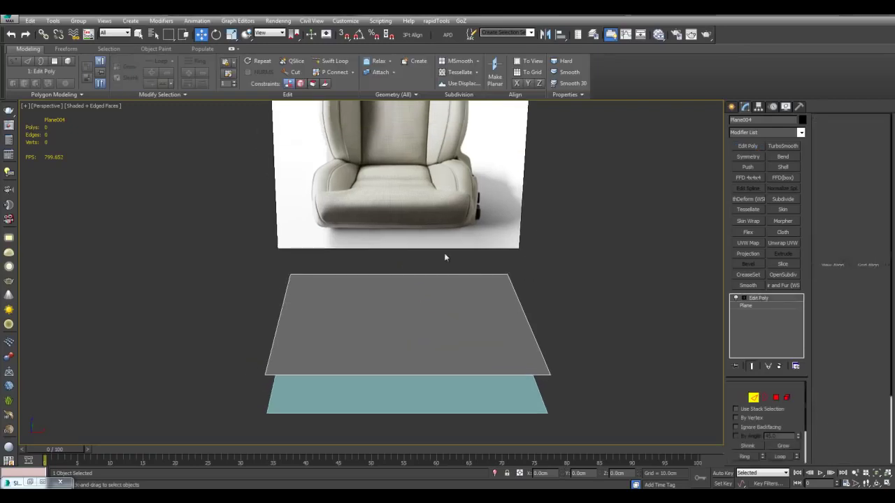
pyautogui.press('2')
pyautogui.hotkey('ctrl', 'shift', 'e')
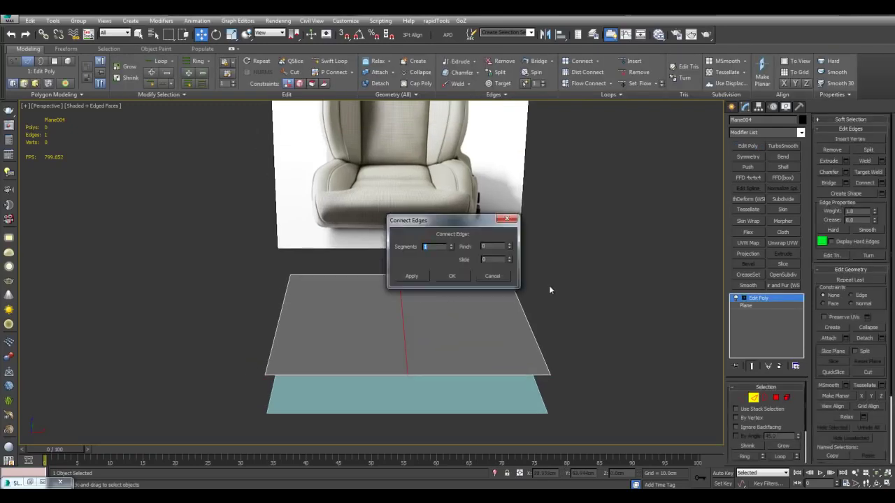
pyautogui.write('3')
pyautogui.click(452, 275)
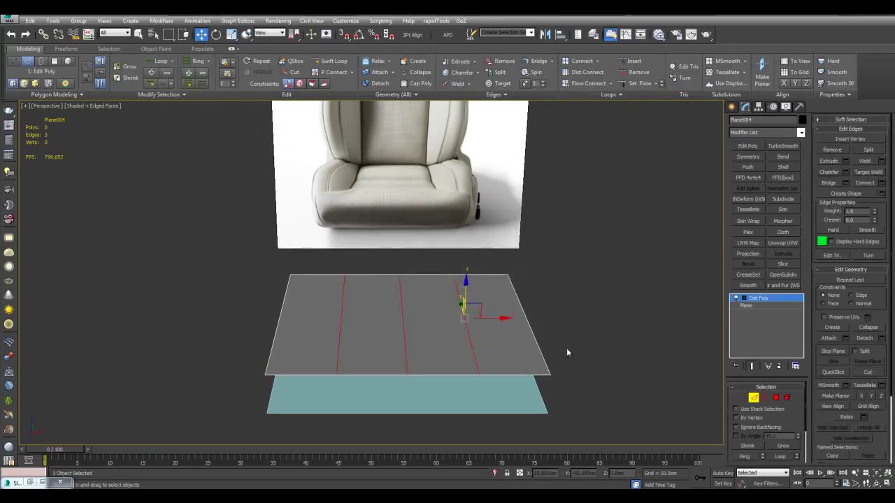
# Step: Lower the middle edge of the upper plane along Z to form a V-shaped valley
pyautogui.click(418, 326)
pyautogui.click(402, 311)
pyautogui.keyDown('alt'); pyautogui.moveTo(426, 326); pyautogui.dragTo(431, 317, button='middle'); pyautogui.keyUp('alt')
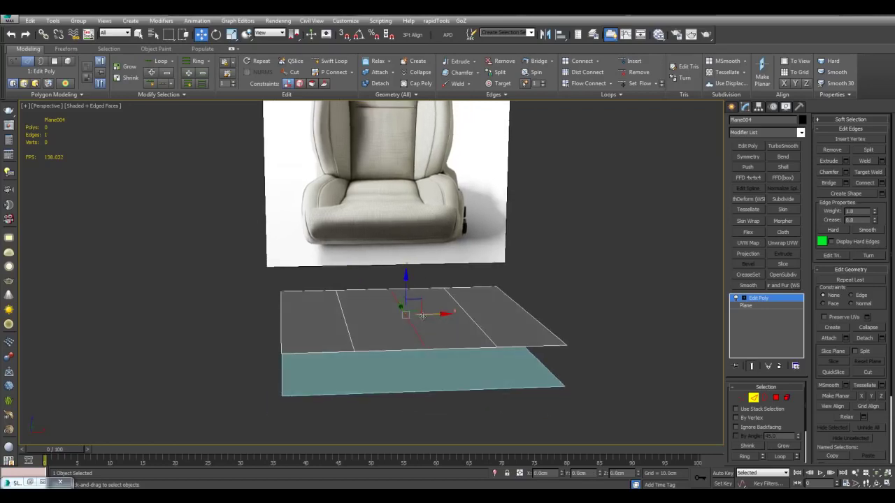
pyautogui.moveTo(404, 287); pyautogui.dragTo(404, 314)
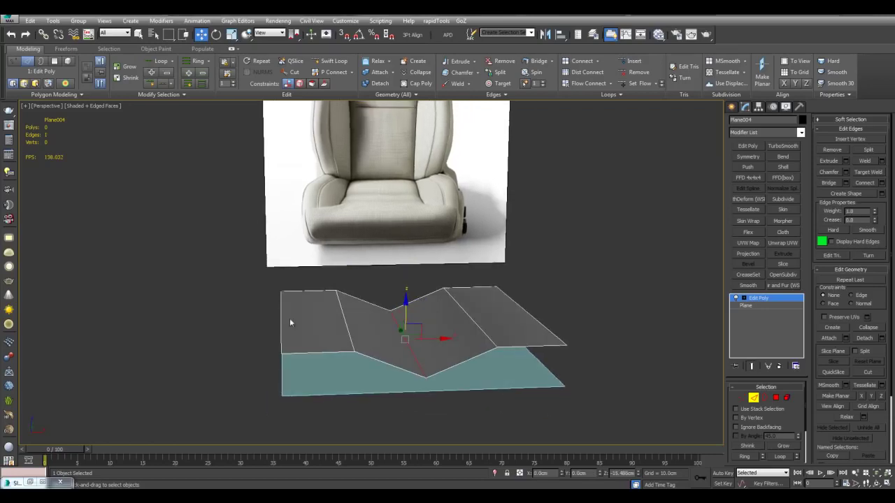
# Step: Scale the vertices of both outer sides of the upper plane apart along X to widen the flat side panels
pyautogui.keyDown('alt'); pyautogui.moveTo(462, 302); pyautogui.dragTo(445, 317, button='middle'); pyautogui.keyUp('alt')
pyautogui.press('1')
pyautogui.moveTo(237, 262); pyautogui.dragTo(304, 426)
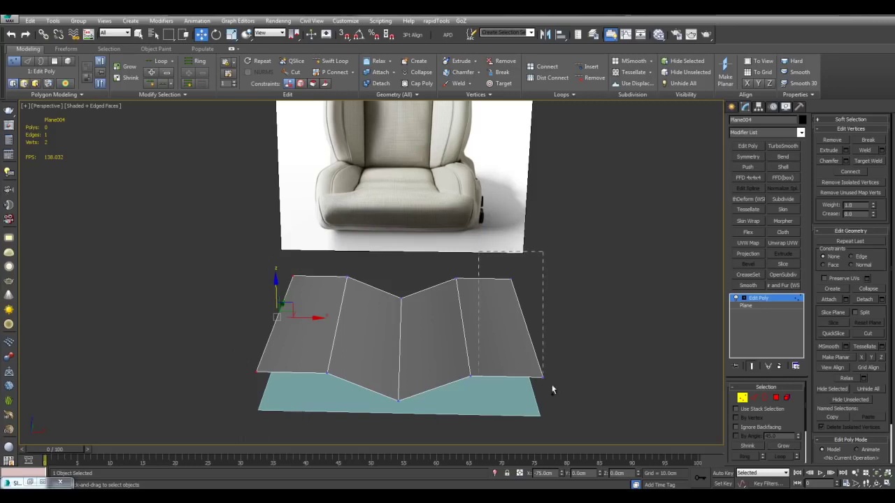
pyautogui.keyDown('ctrl'); pyautogui.moveTo(551, 389); pyautogui.dragTo(551, 389); pyautogui.keyUp('ctrl')
pyautogui.press('r')
pyautogui.moveTo(435, 315); pyautogui.dragTo(450, 322)
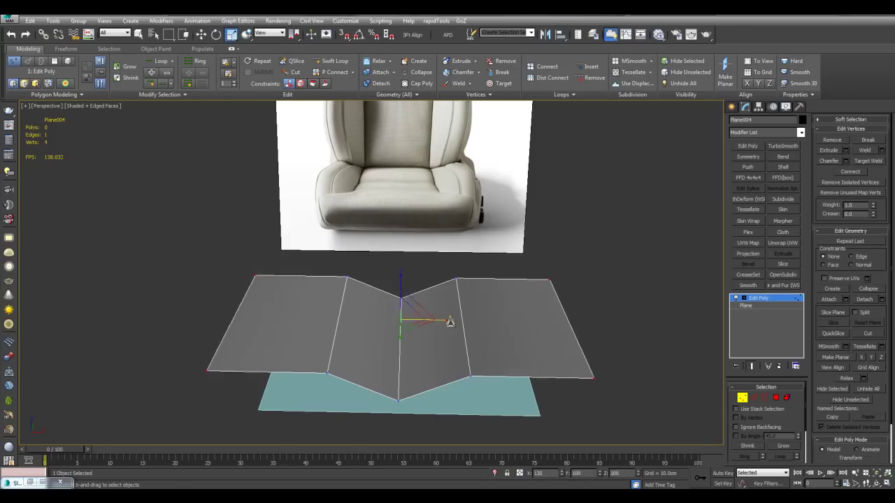
pyautogui.click(534, 309)
pyautogui.moveTo(533, 309)
pyautogui.keyDown('alt'); pyautogui.mouseDown(button='middle')
pyautogui.moveTo(520, 350)
pyautogui.moveTo(567, 298)
pyautogui.moveTo(541, 294)
pyautogui.mouseUp(button='middle'); pyautogui.keyUp('alt')
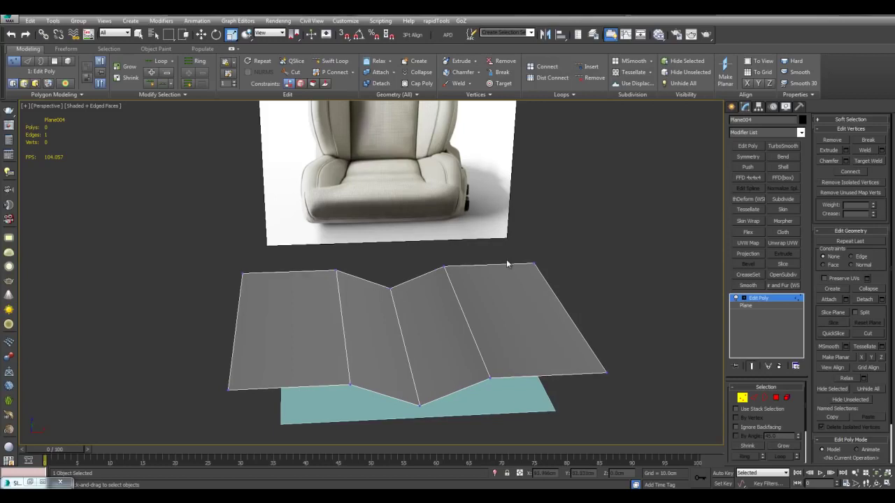
# Step: Chamfer the edge at the bottom of the valley with one segment to form a narrow flat strip
pyautogui.moveTo(505, 263); pyautogui.dragTo(515, 236, button='middle')
pyautogui.press('2')
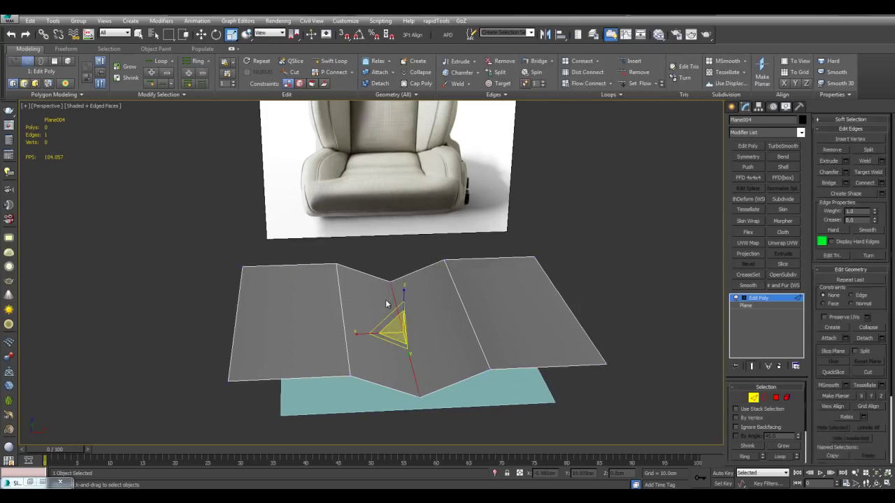
pyautogui.click(845, 173)
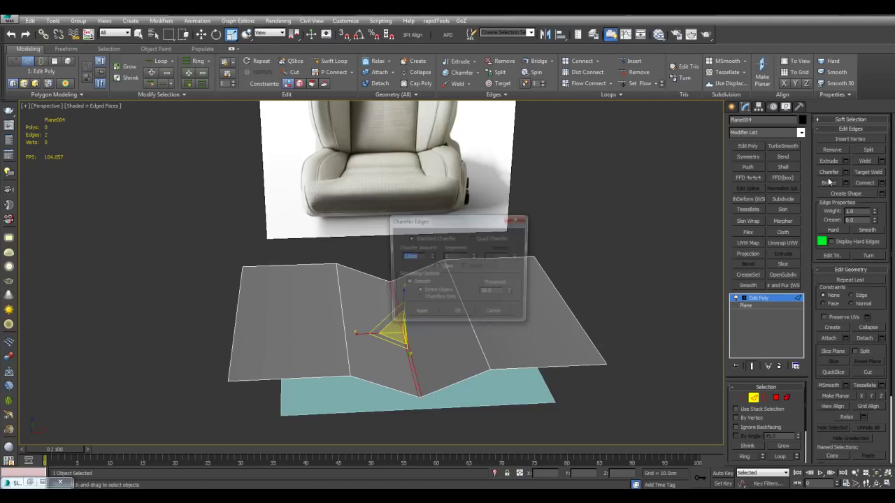
pyautogui.moveTo(653, 231); pyautogui.dragTo(633, 234, button='middle')
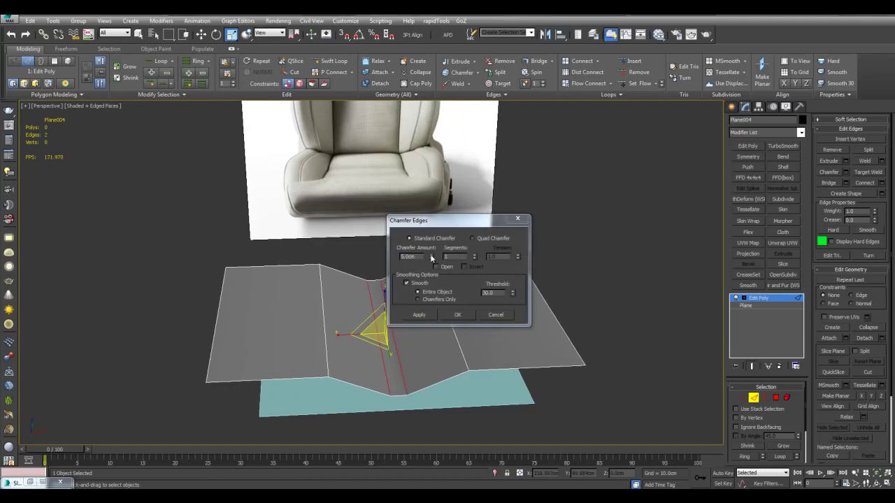
pyautogui.moveTo(432, 258); pyautogui.dragTo(431, 230)
pyautogui.click(456, 313)
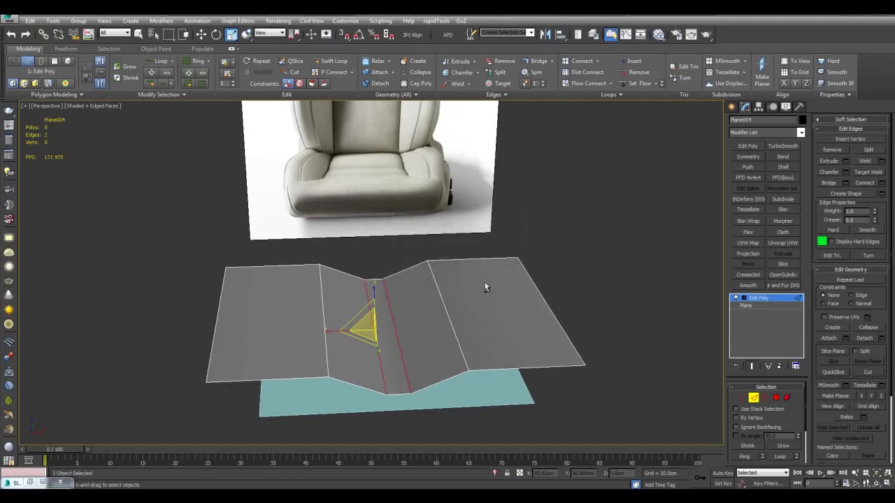
# Step: Connect the lengthwise edges with 1 segment to add an edge loop across the middle of the upper plane
pyautogui.keyDown('alt'); pyautogui.moveTo(642, 200); pyautogui.dragTo(655, 232, button='middle'); pyautogui.keyUp('alt')
pyautogui.press('q')
pyautogui.click(655, 234)
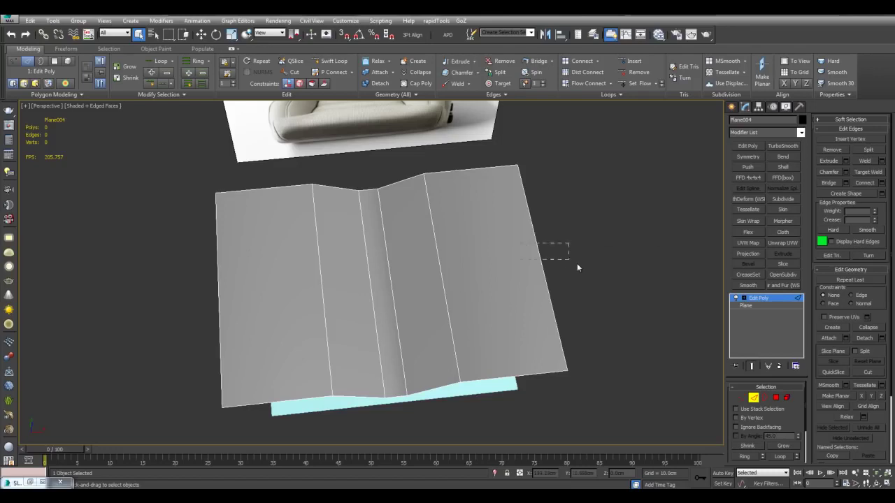
pyautogui.moveTo(577, 264); pyautogui.dragTo(584, 263)
pyautogui.hotkey('alt', 'r')
pyautogui.hotkey('ctrl', 'shift', 'e')
pyautogui.write('1')
pyautogui.press('Return')
pyautogui.moveTo(599, 264); pyautogui.dragTo(598, 259, button='middle')
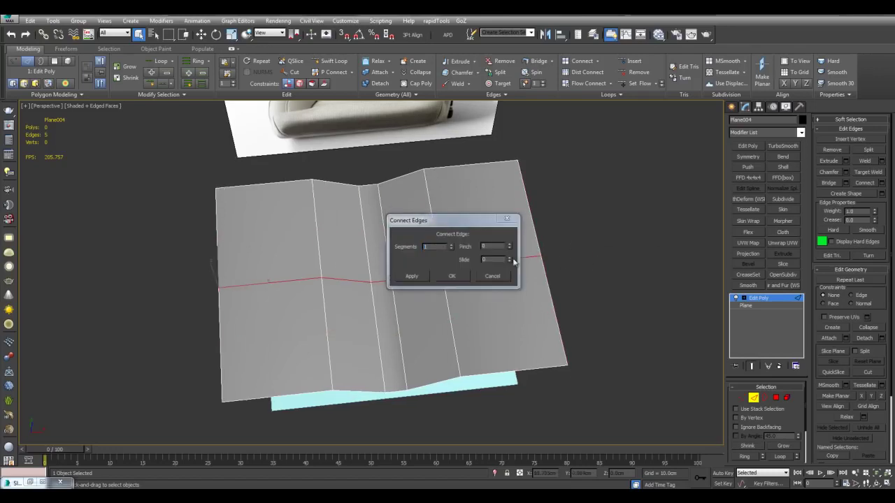
pyautogui.click(457, 276)
# Step: Connect the lengthwise edges in both halves of the upper plane with 2 segments and a pinch of 60
pyautogui.keyDown('alt'); pyautogui.moveTo(462, 258); pyautogui.dragTo(436, 286, button='middle'); pyautogui.keyUp('alt')
pyautogui.click(441, 286)
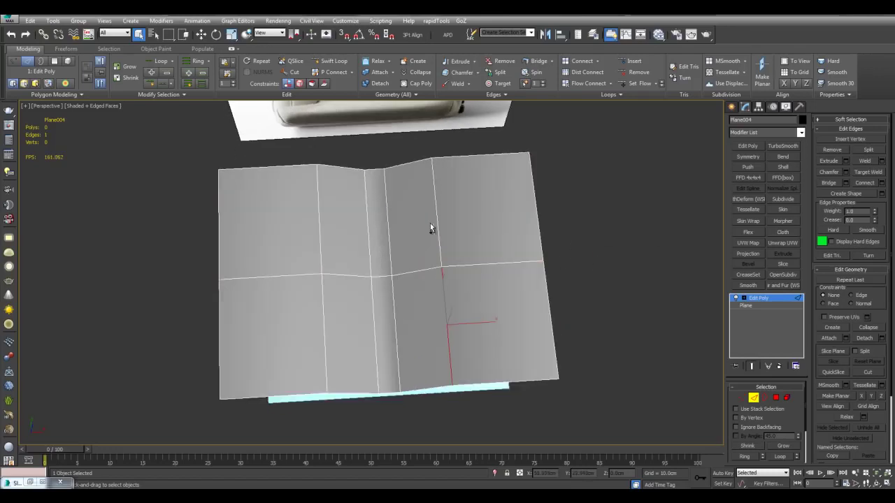
pyautogui.hotkey('alt', 'r')
pyautogui.hotkey('ctrl', 'shift', 'e')
pyautogui.write('2')
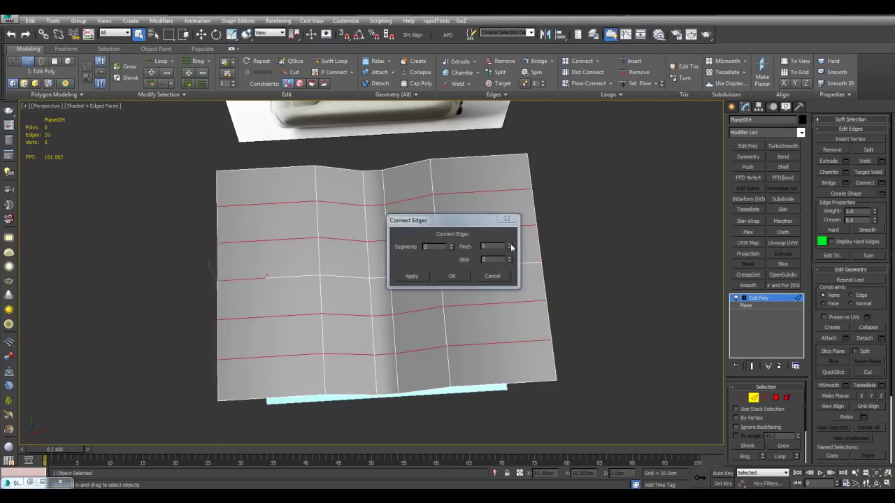
pyautogui.moveTo(511, 247); pyautogui.dragTo(507, 220)
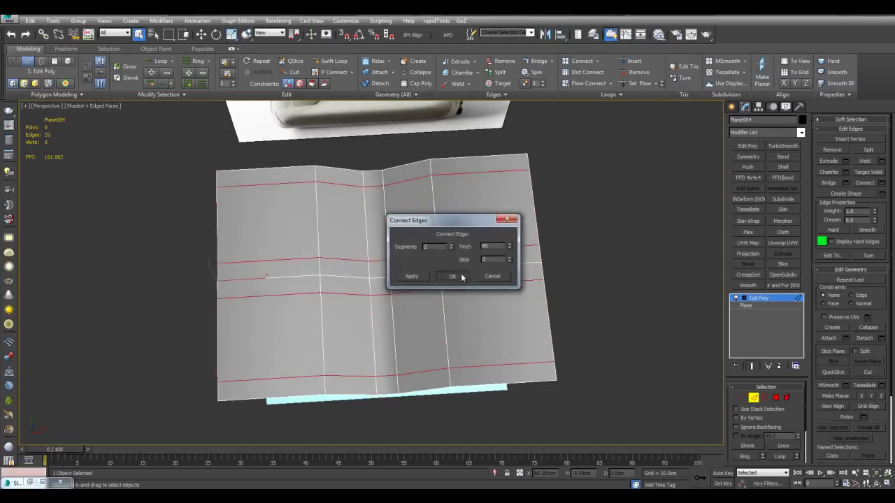
pyautogui.click(507, 219)
# Step: Leave edge editing and add a TurboSmooth modifier with 2 iterations to the upper plane
pyautogui.keyDown('alt'); pyautogui.moveTo(508, 218); pyautogui.dragTo(462, 224, button='middle'); pyautogui.keyUp('alt')
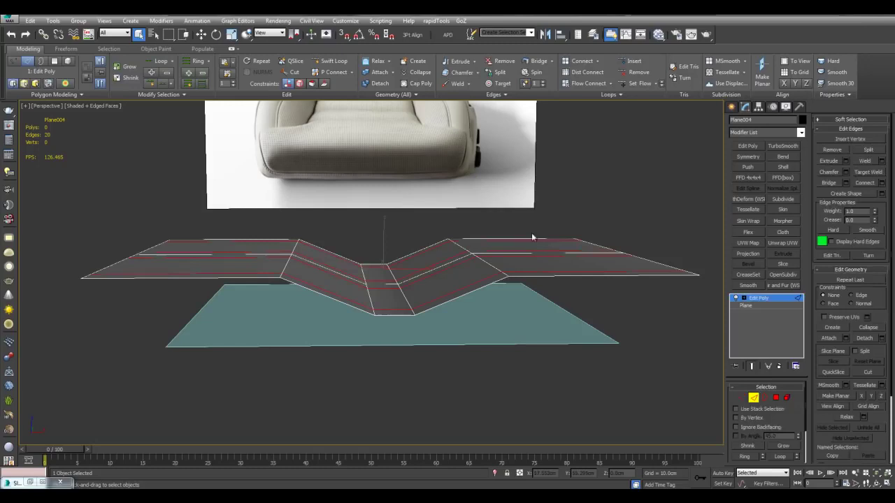
pyautogui.click(758, 298)
pyautogui.click(782, 145)
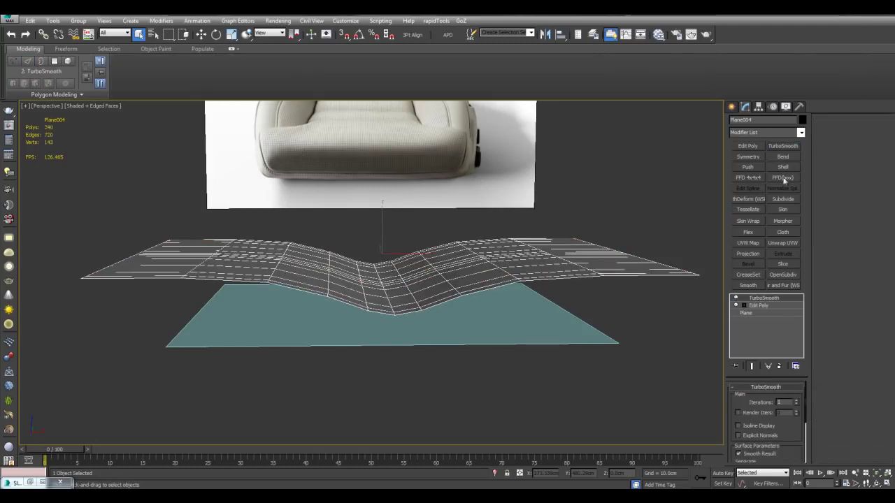
pyautogui.click(794, 401)
pyautogui.keyDown('alt'); pyautogui.moveTo(613, 283); pyautogui.dragTo(615, 325, button='middle'); pyautogui.keyUp('alt')
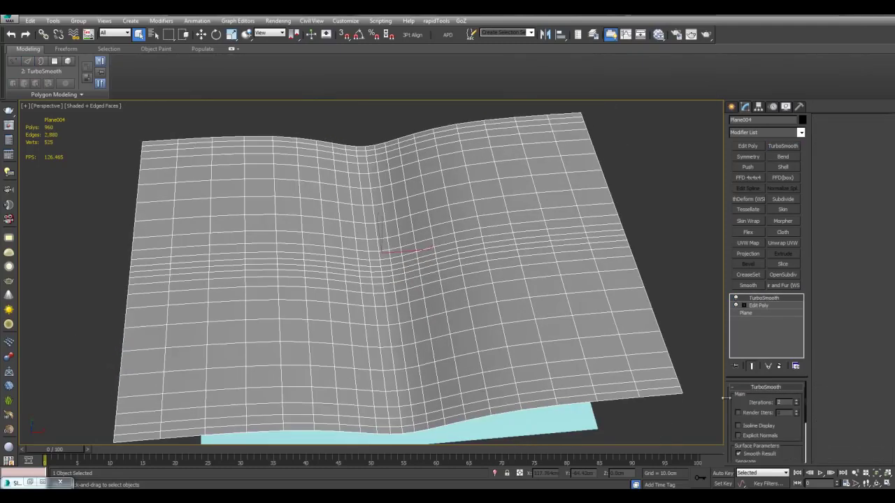
# Step: Turn on isoline display for the upper plane's TurboSmooth modifier
pyautogui.click(738, 425)
pyautogui.scroll(-5, 599, 343)
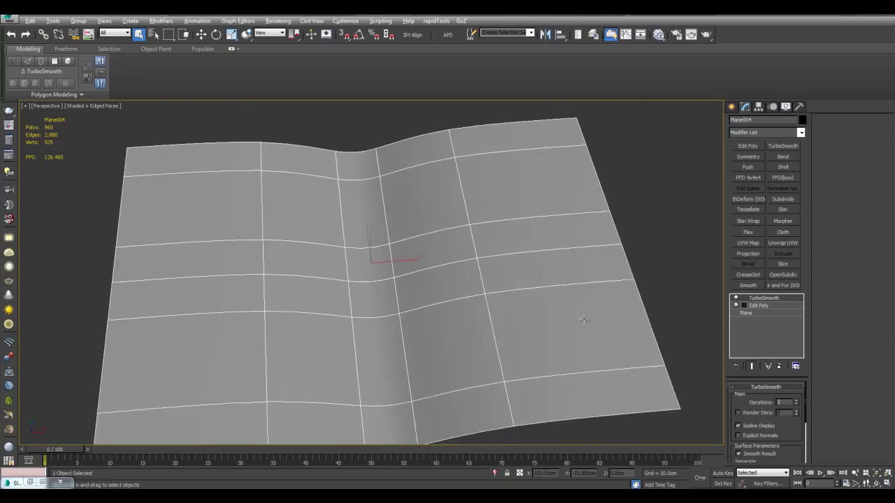
pyautogui.keyDown('alt'); pyautogui.moveTo(580, 339); pyautogui.dragTo(585, 245, button='middle'); pyautogui.keyUp('alt')
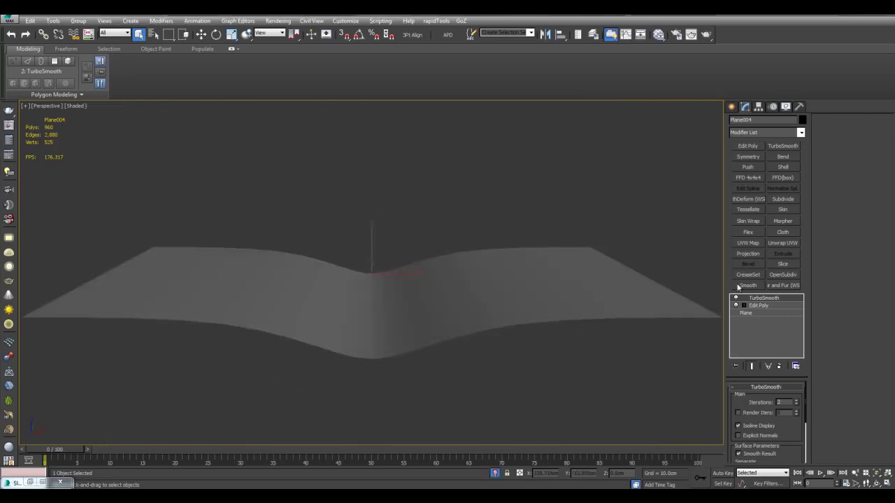
# Step: Scale the valley's shoulder vertices outward along X in the upper plane's Edit Poly, and lower the vertices along its bottom slightly
pyautogui.click(752, 306)
pyautogui.press('1')
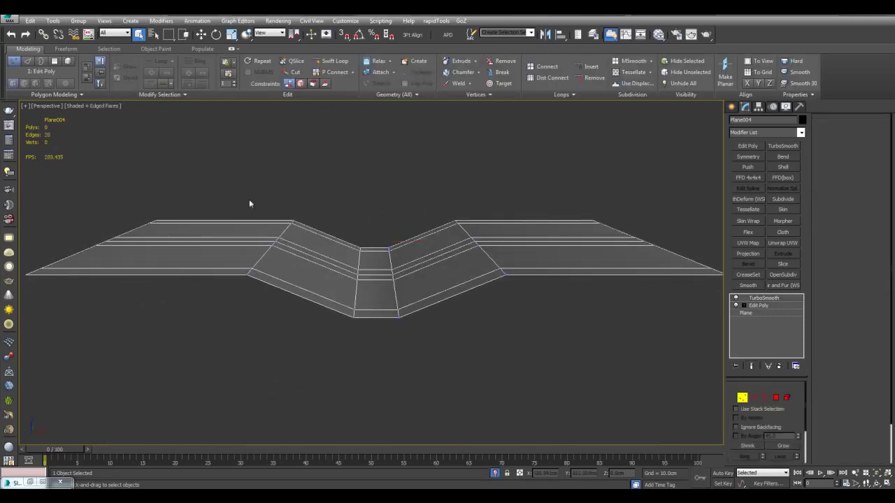
pyautogui.moveTo(237, 202); pyautogui.dragTo(295, 308)
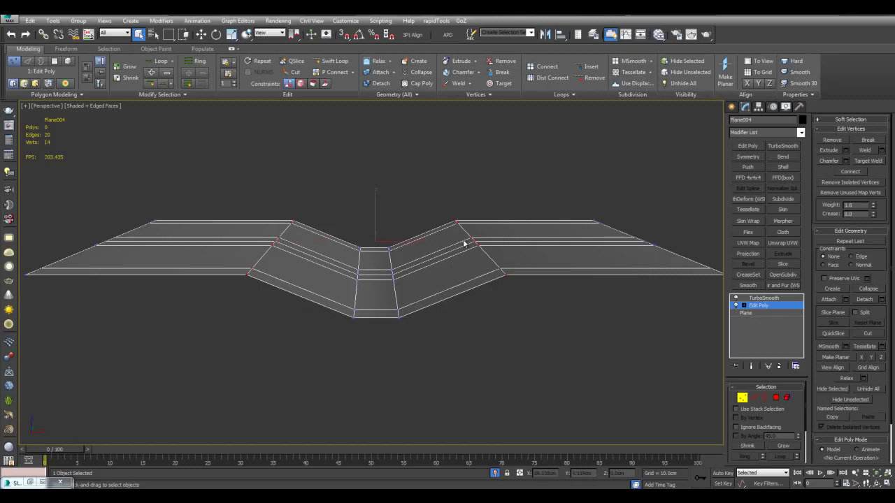
pyautogui.press('r')
pyautogui.moveTo(413, 242); pyautogui.dragTo(419, 242)
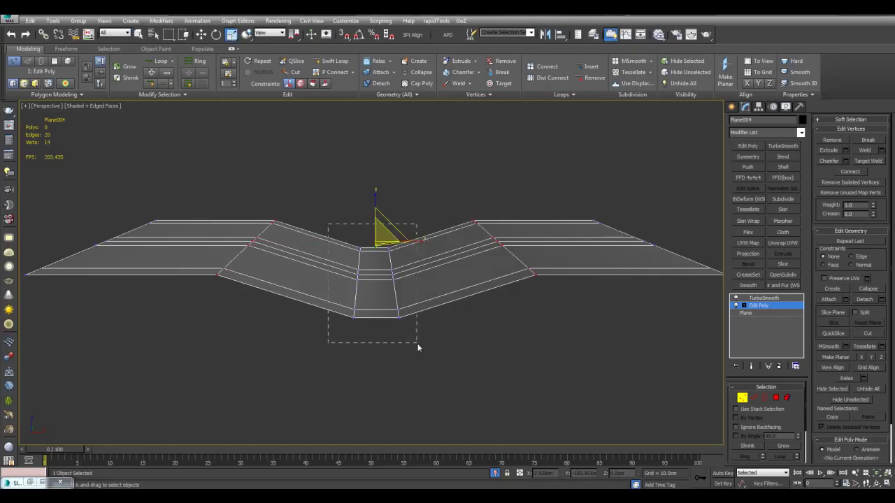
pyautogui.moveTo(418, 348); pyautogui.dragTo(418, 348)
pyautogui.press('w')
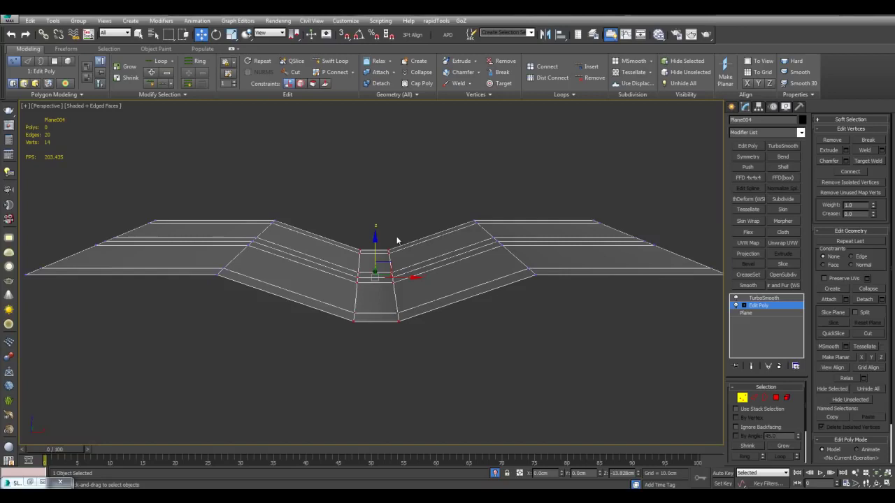
# Step: Connect the crosswise edges of the flat areas on both sides of the valley with 1 segment
pyautogui.press('2')
pyautogui.press('q')
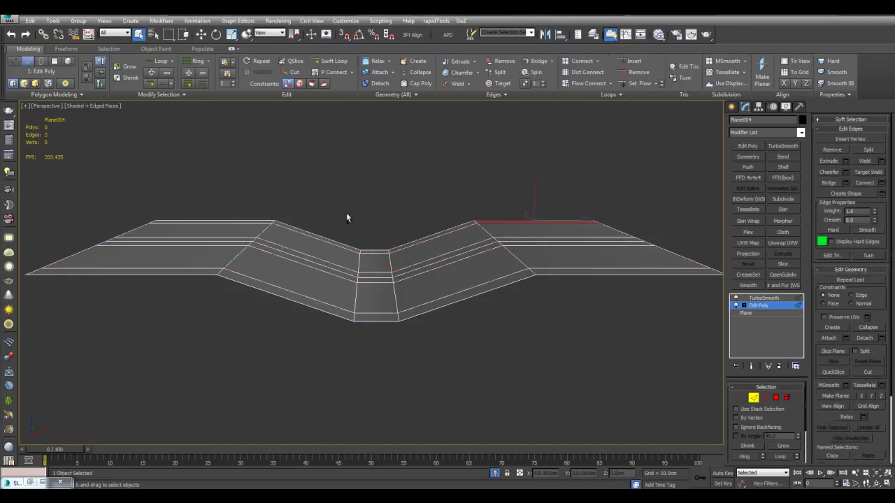
pyautogui.moveTo(237, 234); pyautogui.dragTo(237, 236)
pyautogui.hotkey('ctrl', 'shift', 'e')
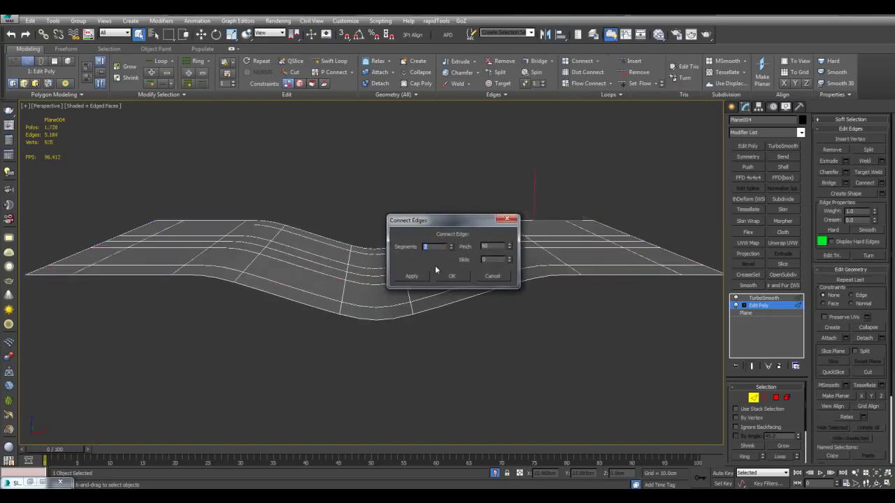
pyautogui.write('1')
pyautogui.press('Return')
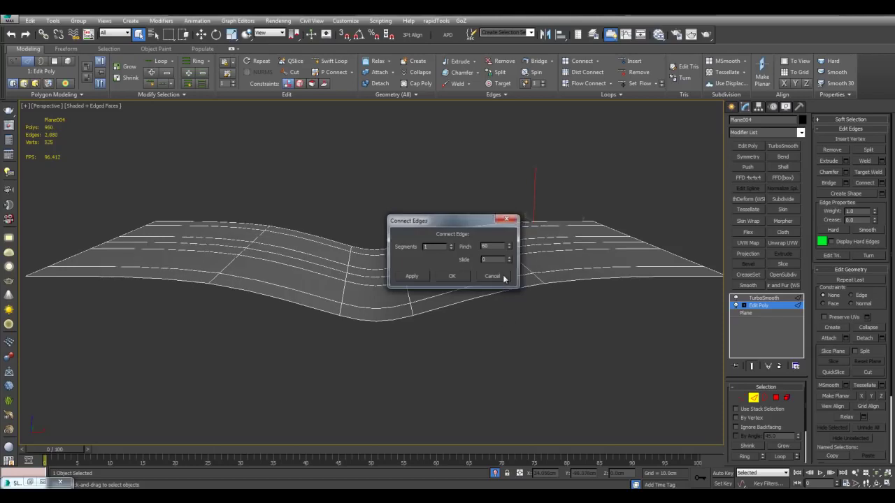
pyautogui.click(453, 275)
pyautogui.keyDown('alt'); pyautogui.moveTo(474, 321); pyautogui.dragTo(472, 302, button='middle'); pyautogui.keyUp('alt')
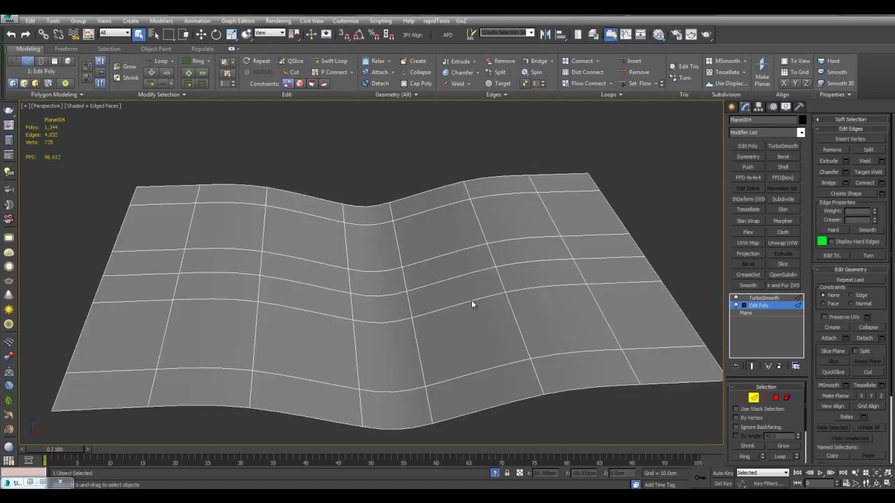
# Step: Add another Edit Poly modifier and extrude the two middle and two end polygons of the valley strip downward into pits, then clear the selection
pyautogui.click(750, 146)
pyautogui.press('4')
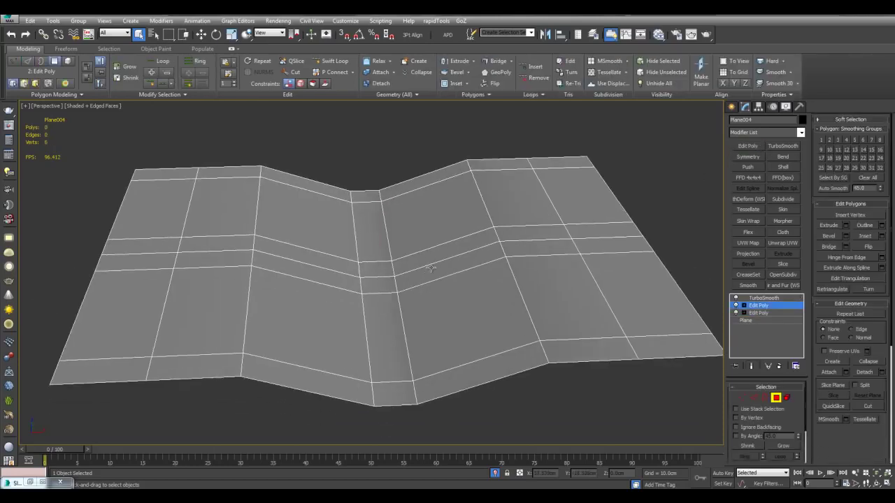
pyautogui.click(383, 281)
pyautogui.keyDown('ctrl'); pyautogui.click(392, 398); pyautogui.keyUp('ctrl')
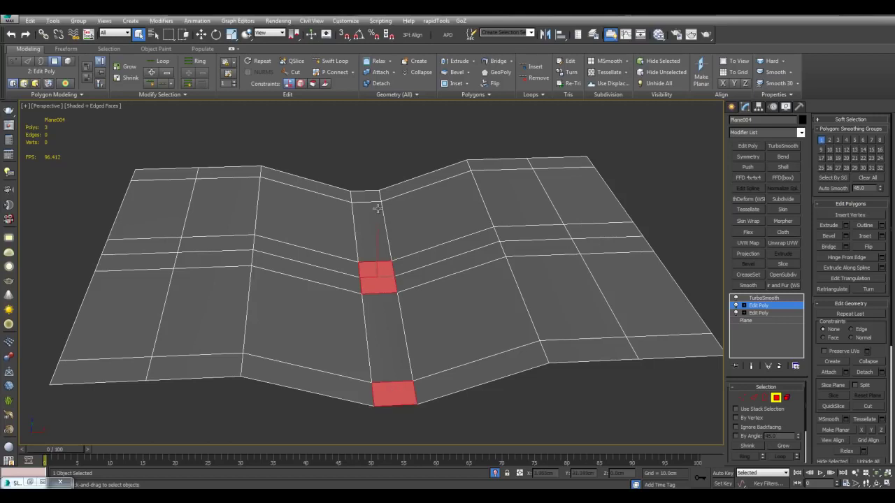
pyautogui.keyDown('alt'); pyautogui.moveTo(519, 309); pyautogui.dragTo(453, 231, button='middle'); pyautogui.keyUp('alt')
pyautogui.hotkey('ctrl', 'shift', 'b')
pyautogui.moveTo(381, 279); pyautogui.dragTo(381, 303)
pyautogui.click(382, 304)
pyautogui.rightClick(382, 304)
pyautogui.hotkey('alt', 'x')
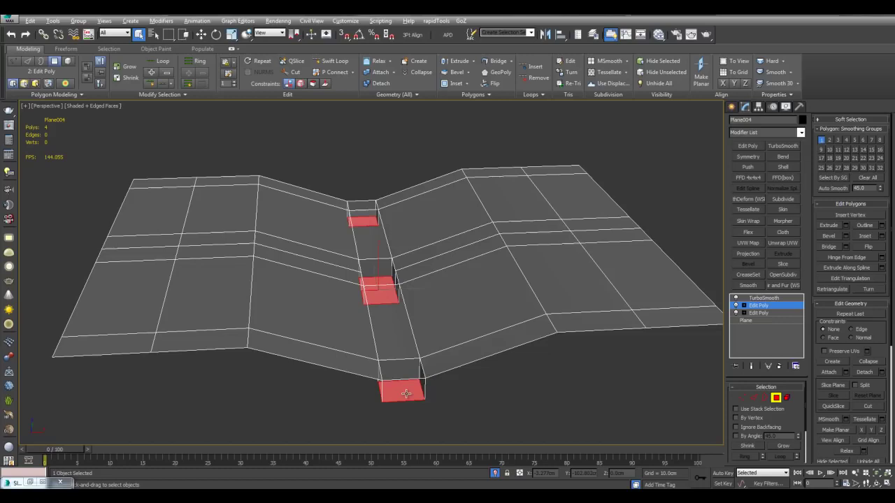
pyautogui.click(406, 393)
pyautogui.hotkey('ctrl', 'd')
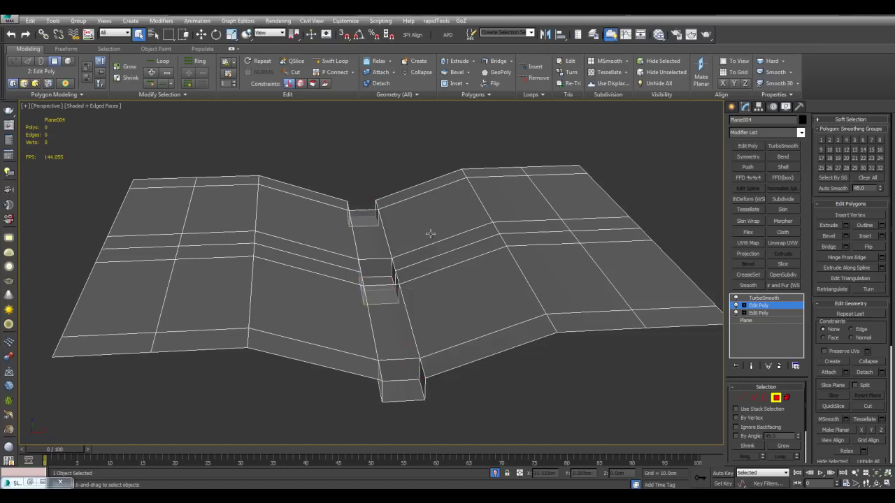
# Step: Detach the front section of the valley strip with its adjoining pit wall at each end as a clone
pyautogui.keyDown('alt'); pyautogui.moveTo(429, 233); pyautogui.dragTo(512, 323, button='middle'); pyautogui.keyUp('alt')
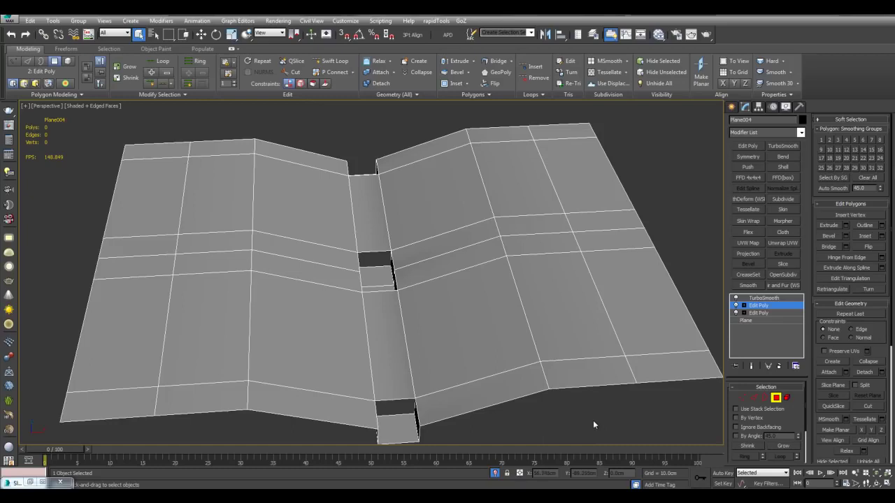
pyautogui.moveTo(512, 399); pyautogui.dragTo(443, 378, button='middle')
pyautogui.keyDown('ctrl'); pyautogui.click(405, 371); pyautogui.keyUp('ctrl')
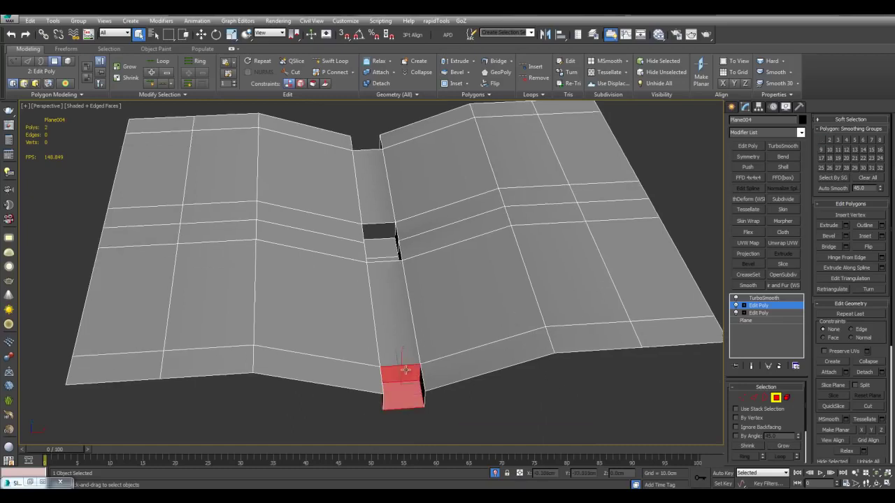
pyautogui.keyDown('ctrl'); pyautogui.click(402, 344); pyautogui.keyUp('ctrl')
pyautogui.keyDown('alt'); pyautogui.moveTo(401, 343); pyautogui.dragTo(408, 397, button='middle'); pyautogui.keyUp('alt')
pyautogui.keyDown('alt'); pyautogui.moveTo(409, 302); pyautogui.dragTo(402, 335, button='middle'); pyautogui.keyUp('alt')
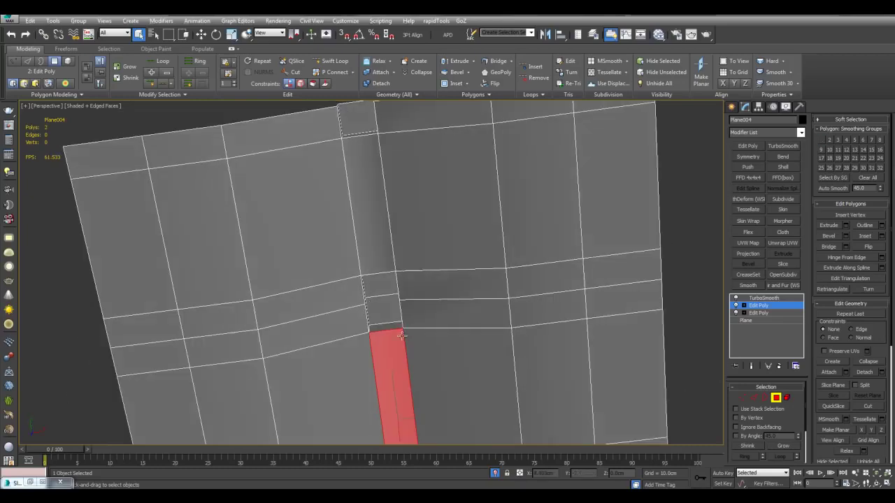
pyautogui.keyDown('ctrl'); pyautogui.click(392, 327); pyautogui.keyUp('ctrl')
pyautogui.keyDown('alt'); pyautogui.moveTo(517, 353); pyautogui.dragTo(523, 275, button='middle'); pyautogui.keyUp('alt')
pyautogui.scroll(3, 523, 276)
pyautogui.hotkey('alt', 'd')
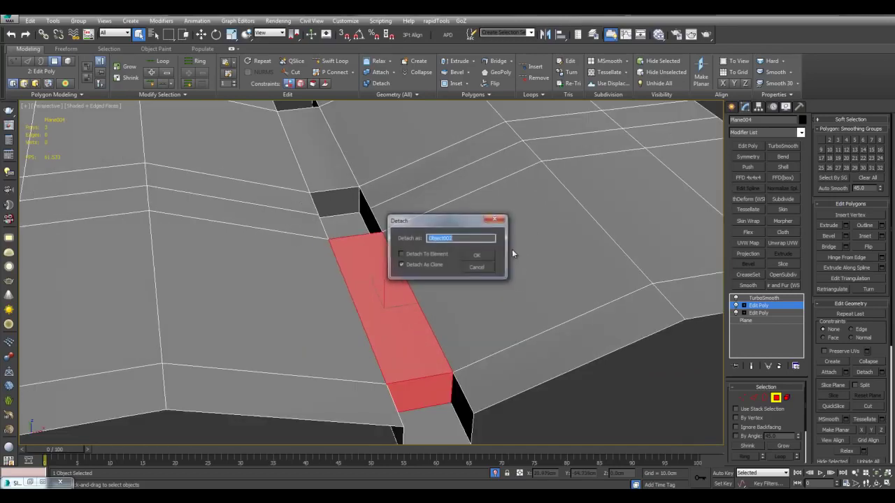
pyautogui.click(486, 258)
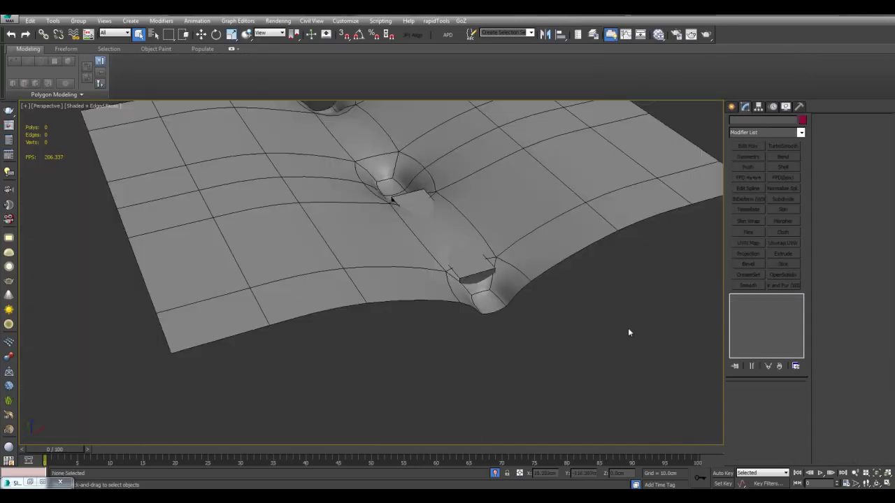
# Step: Add a Shell modifier to the detached strip with an outer amount of 20 cm and Straighten Corners enabled
pyautogui.keyDown('alt'); pyautogui.moveTo(628, 331); pyautogui.dragTo(617, 374, button='middle'); pyautogui.keyUp('alt')
pyautogui.moveTo(594, 369); pyautogui.dragTo(419, 276)
pyautogui.click(783, 168)
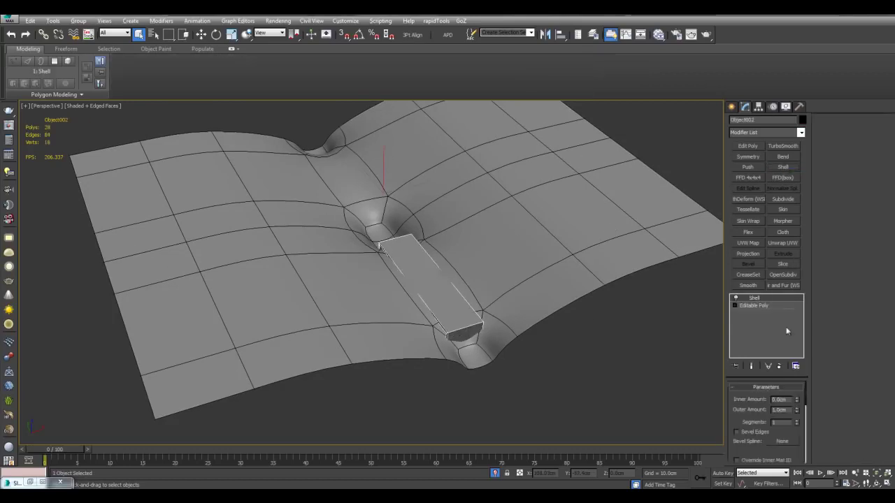
pyautogui.write('20')
pyautogui.press('Return')
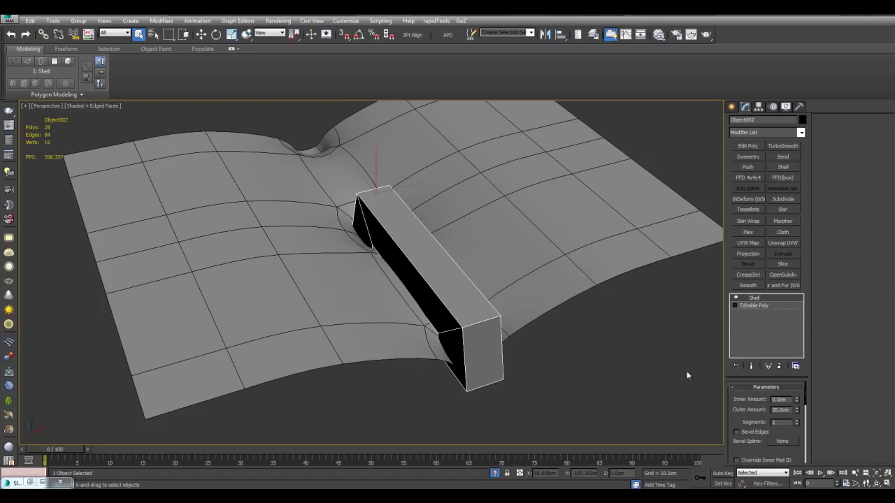
pyautogui.moveTo(806, 399); pyautogui.dragTo(802, 461)
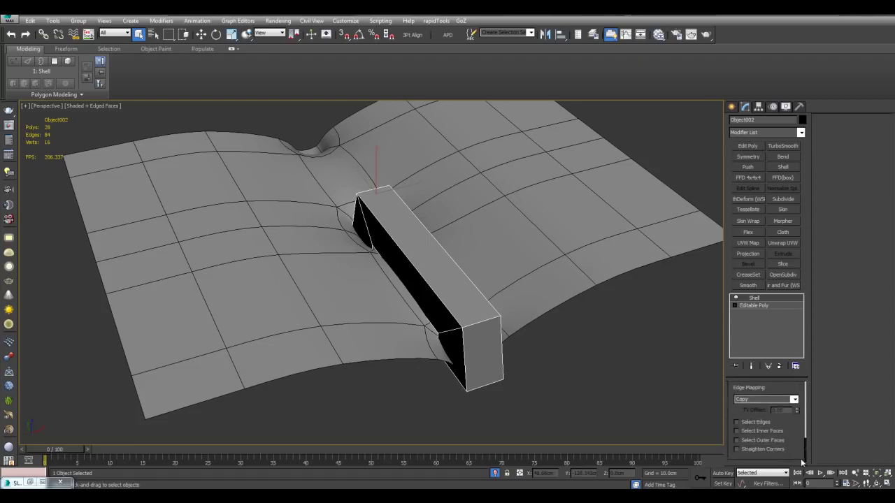
pyautogui.click(764, 451)
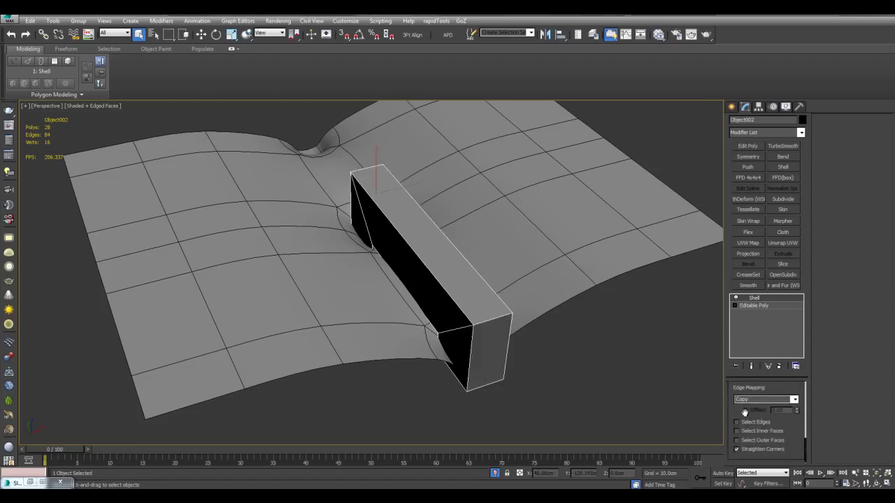
# Step: Add a TurboSmooth modifier with 3 iterations to the shelled strip and check its rounded shape without edged faces
pyautogui.click(781, 146)
pyautogui.click(796, 401)
pyautogui.click(796, 400)
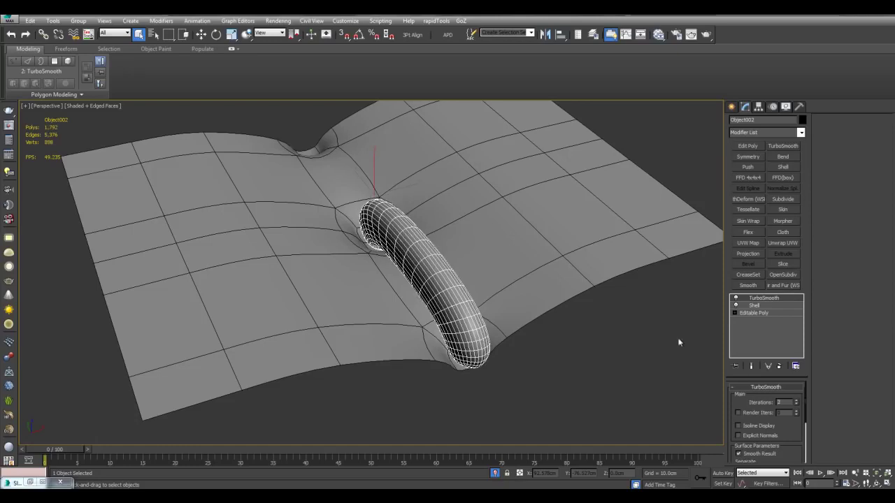
pyautogui.press('F4')
pyautogui.scroll(-4, 644, 321)
pyautogui.moveTo(635, 321)
pyautogui.keyDown('alt'); pyautogui.mouseDown(button='middle')
pyautogui.moveTo(592, 370)
pyautogui.moveTo(615, 288)
pyautogui.mouseUp(button='middle'); pyautogui.keyUp('alt')
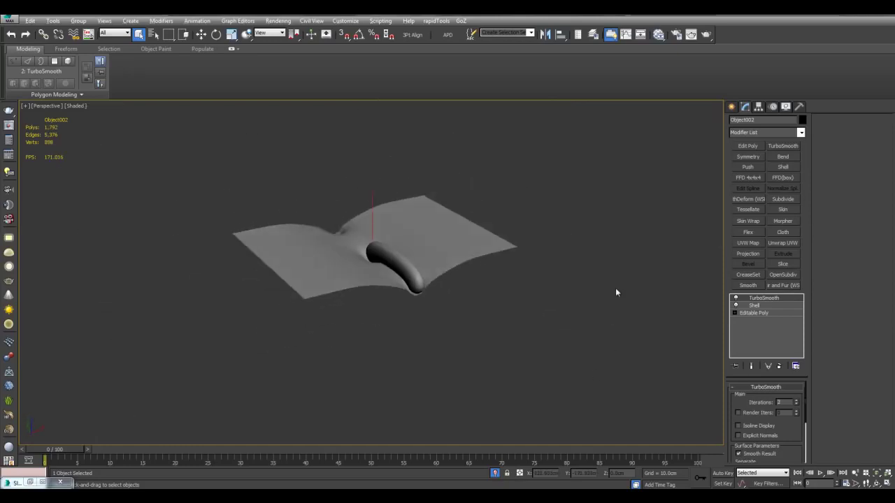
pyautogui.scroll(5, 605, 325)
pyautogui.press('F4')
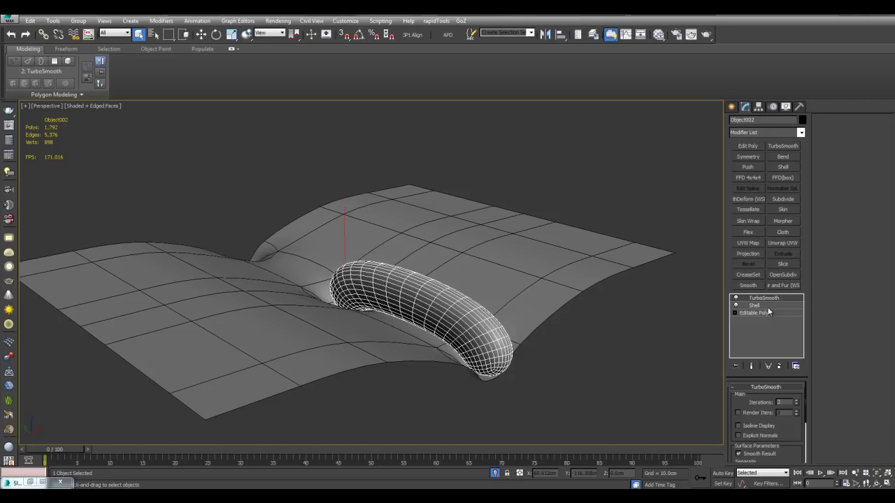
# Step: Try a Shell outer amount of 15 cm for the strip, then set it to 12 cm
pyautogui.click(763, 307)
pyautogui.write('15')
pyautogui.press('Return')
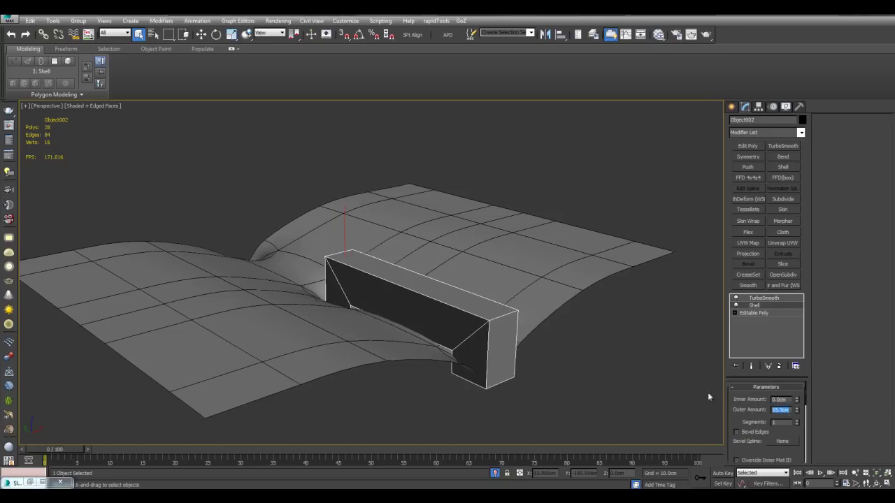
pyautogui.write('12')
pyautogui.press('Return')
pyautogui.press('F4')
pyautogui.keyDown('alt'); pyautogui.moveTo(616, 342); pyautogui.dragTo(613, 291, button='middle'); pyautogui.keyUp('alt')
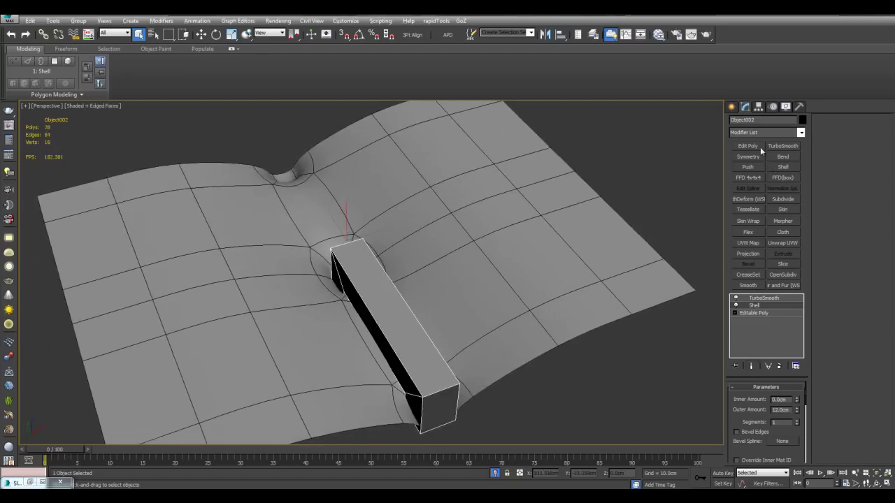
# Step: Insert an Edit Poly modifier between Shell and TurboSmooth and connect the strip's lengthwise edges to add an edge loop around its middle
pyautogui.click(759, 147)
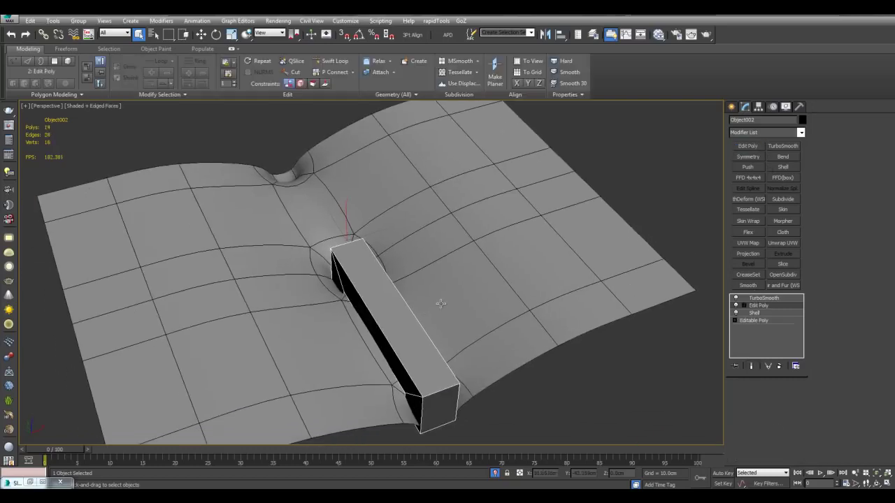
pyautogui.press('2')
pyautogui.hotkey('ctrl', 'e')
pyautogui.press('F4')
pyautogui.moveTo(449, 311); pyautogui.dragTo(459, 305, button='middle')
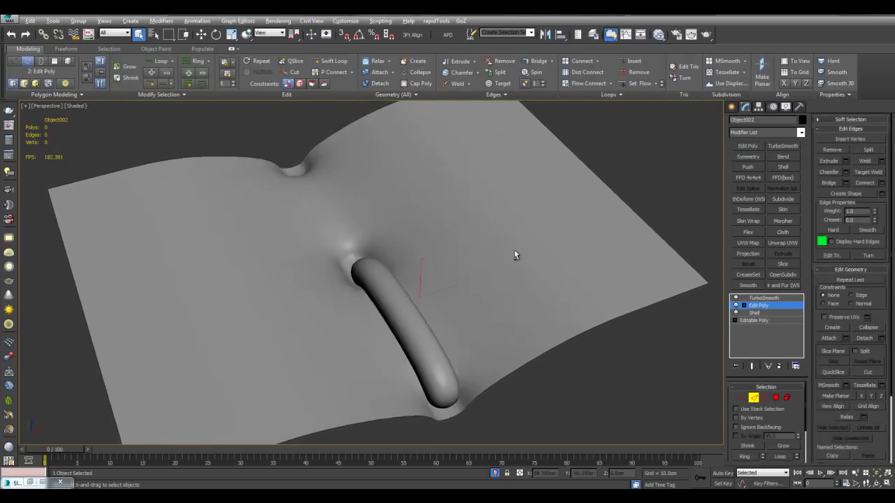
pyautogui.keyDown('alt'); pyautogui.moveTo(514, 250); pyautogui.dragTo(543, 296, button='middle'); pyautogui.keyUp('alt')
pyautogui.hotkey('ctrl', 'shift', 'e')
pyautogui.click(501, 279)
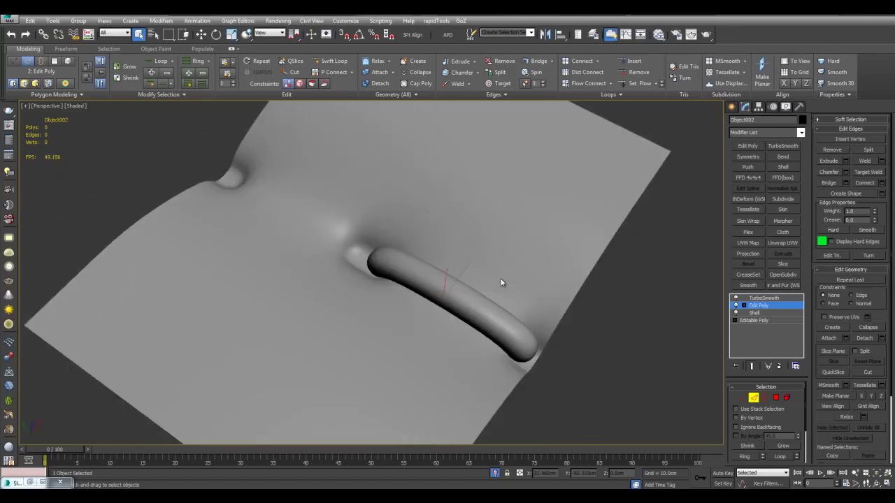
pyautogui.hotkey('ctrl', 'shift', 'e')
pyautogui.click(494, 279)
pyautogui.keyDown('alt'); pyautogui.moveTo(496, 281); pyautogui.dragTo(512, 276, button='middle'); pyautogui.keyUp('alt')
pyautogui.hotkey('ctrl', 'e')
pyautogui.press('F4')
# Step: Select the downward-facing polygons at both ends of the strip and move them down along Z into the pits
pyautogui.press('4')
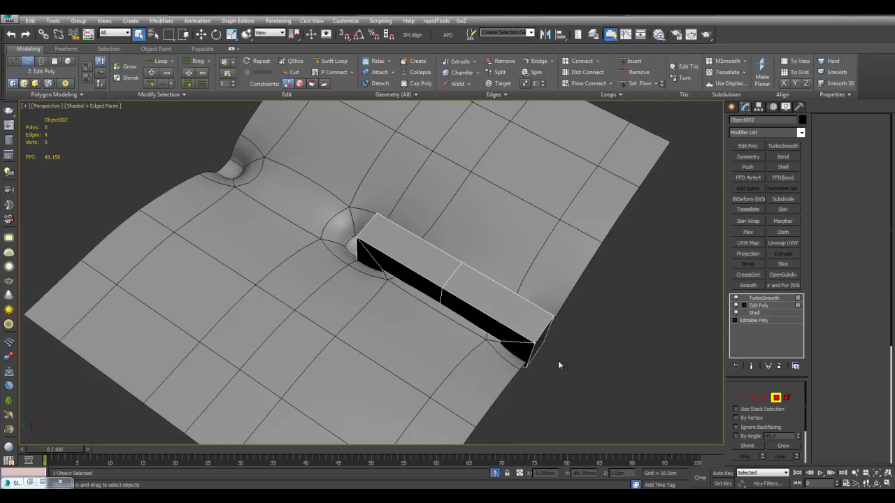
pyautogui.keyDown('alt'); pyautogui.moveTo(558, 360); pyautogui.dragTo(537, 286, button='middle'); pyautogui.keyUp('alt')
pyautogui.click(511, 204)
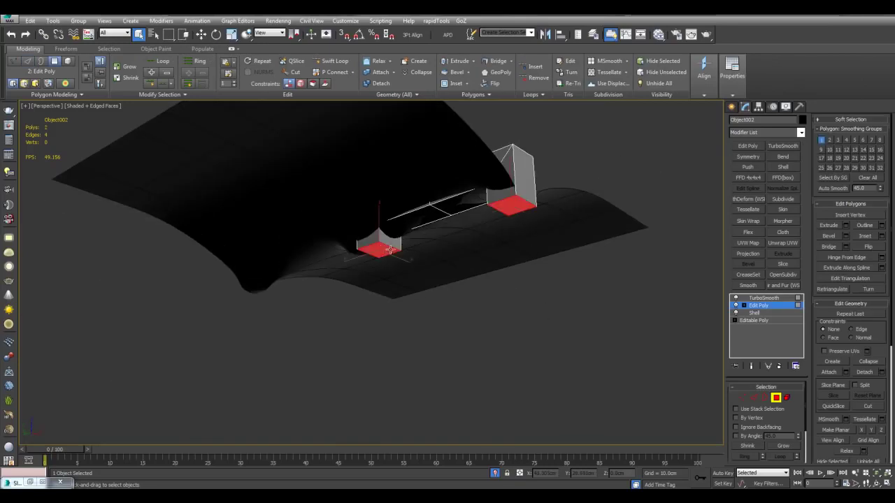
pyautogui.press('w')
pyautogui.moveTo(389, 250)
pyautogui.keyDown('alt'); pyautogui.mouseDown(button='middle')
pyautogui.moveTo(444, 242)
pyautogui.moveTo(376, 228)
pyautogui.mouseUp(button='middle'); pyautogui.keyUp('alt')
pyautogui.press('F4')
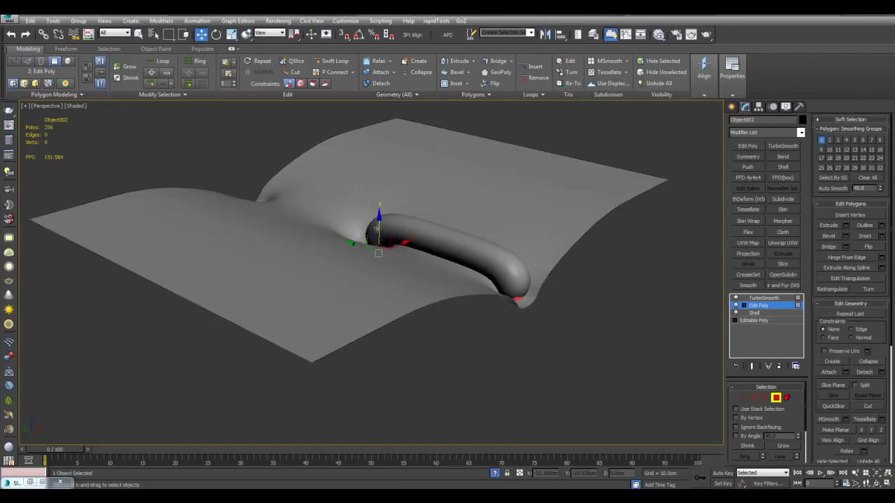
pyautogui.moveTo(378, 228); pyautogui.dragTo(378, 252)
# Step: Select the end-face polygons at the strip's front end, leave polygon editing and deselect the strip
pyautogui.click(515, 278)
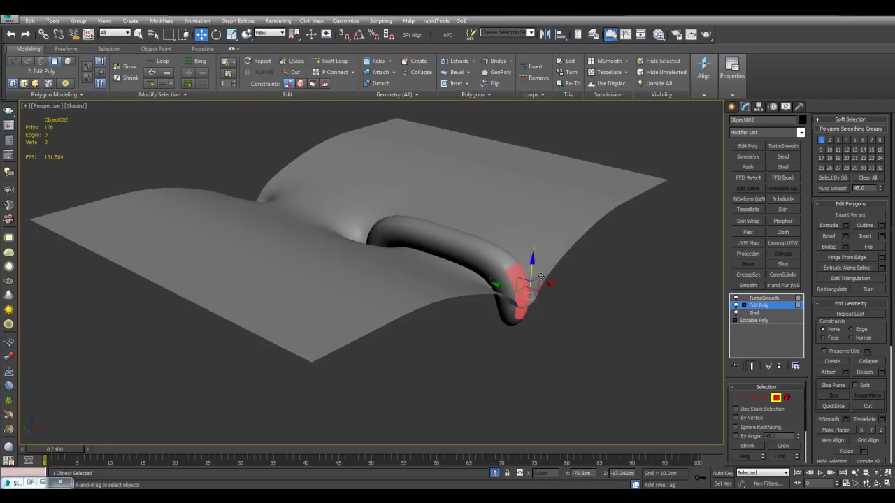
pyautogui.press('4')
pyautogui.click(580, 278)
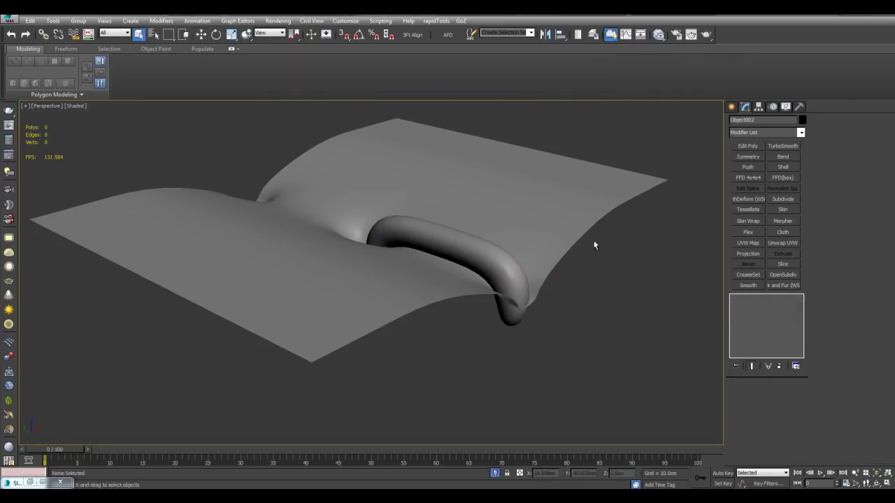
# Step: Examine the stitch in its pits from above and compare it with the seams on the seat reference image
pyautogui.keyDown('alt'); pyautogui.moveTo(593, 245); pyautogui.dragTo(640, 282, button='middle'); pyautogui.keyUp('alt')
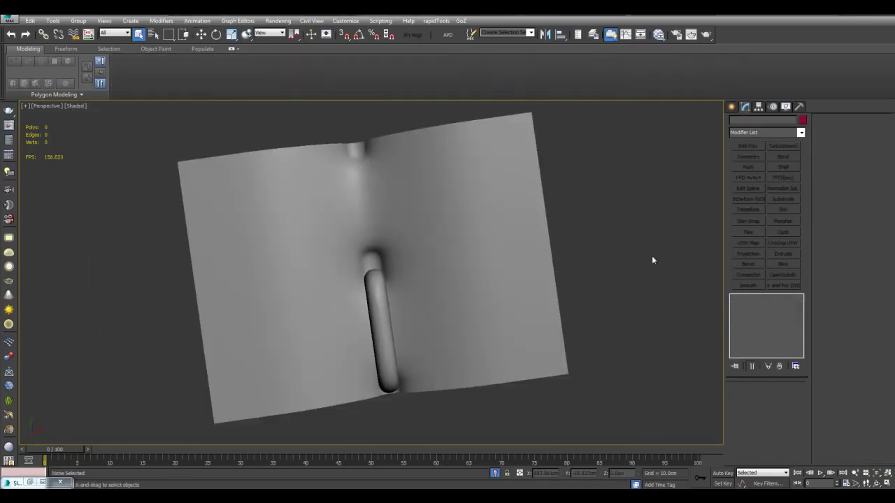
pyautogui.keyDown('alt'); pyautogui.moveTo(622, 247); pyautogui.dragTo(492, 371, button='middle'); pyautogui.keyUp('alt')
pyautogui.scroll(10, 440, 286)
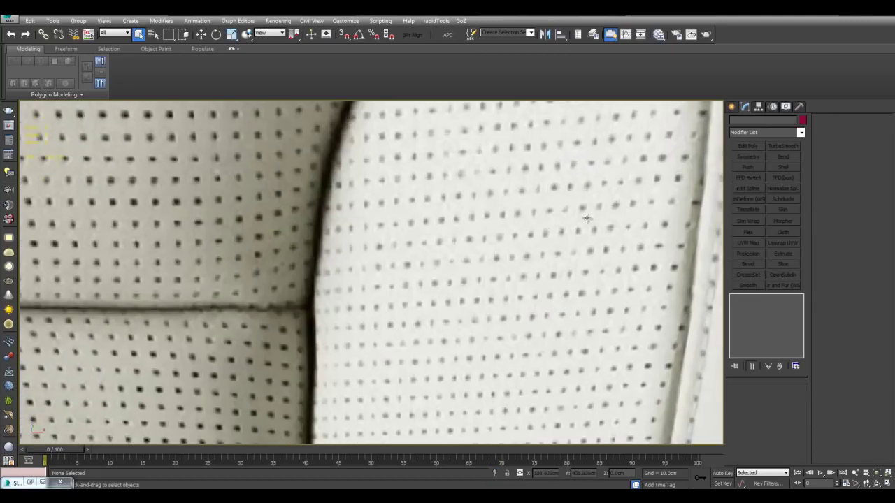
pyautogui.keyDown('alt'); pyautogui.moveTo(585, 218); pyautogui.dragTo(622, 210, button='middle'); pyautogui.keyUp('alt')
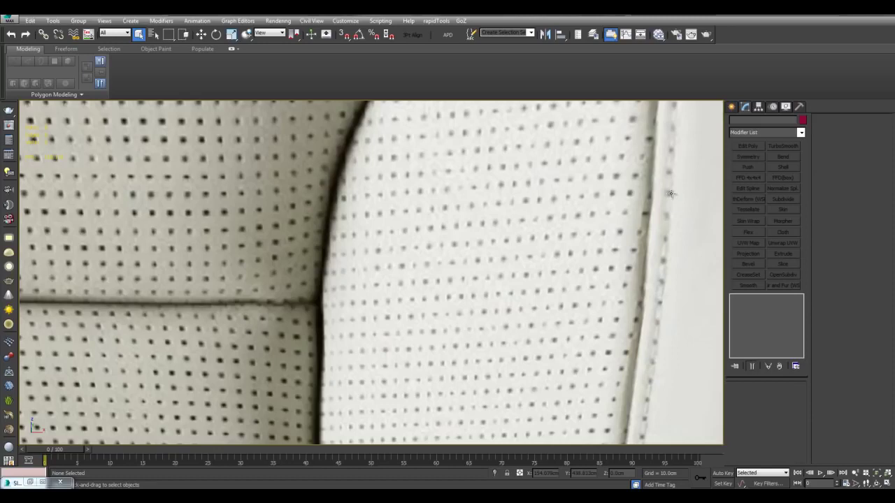
pyautogui.scroll(-10, 605, 251)
# Step: Select the valley-shaped plane, show edged faces and return to its upper Edit Poly modifier
pyautogui.keyDown('alt'); pyautogui.moveTo(469, 300); pyautogui.dragTo(474, 266, button='middle'); pyautogui.keyUp('alt')
pyautogui.click(474, 266)
pyautogui.click(371, 322)
pyautogui.hotkey('alt', 'x')
pyautogui.click(410, 282)
pyautogui.moveTo(372, 265)
pyautogui.keyDown('alt'); pyautogui.mouseDown(button='middle')
pyautogui.moveTo(409, 281)
pyautogui.moveTo(358, 274)
pyautogui.mouseUp(button='middle'); pyautogui.keyUp('alt')
pyautogui.press('F4')
pyautogui.click(775, 307)
# Step: Select the plane's crosswise vertex row at the middle pit's front edge and move it about 5.3 cm along Y to lengthen the pit
pyautogui.scroll(5, 374, 269)
pyautogui.press('1')
pyautogui.hotkey('alt', 'x')
pyautogui.scroll(-5, 314, 253)
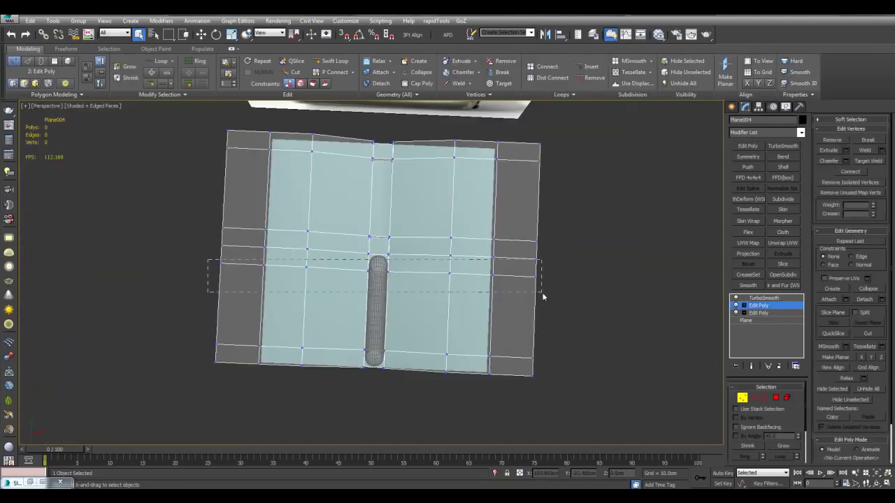
pyautogui.press('w')
pyautogui.hotkey('alt', 'x')
pyautogui.scroll(5, 441, 251)
pyautogui.keyDown('alt'); pyautogui.moveTo(441, 251); pyautogui.dragTo(406, 236, button='middle'); pyautogui.keyUp('alt')
pyautogui.moveTo(386, 233); pyautogui.dragTo(388, 253)
pyautogui.hotkey('ctrl', 'e')
pyautogui.hotkey('ctrl', 'e')
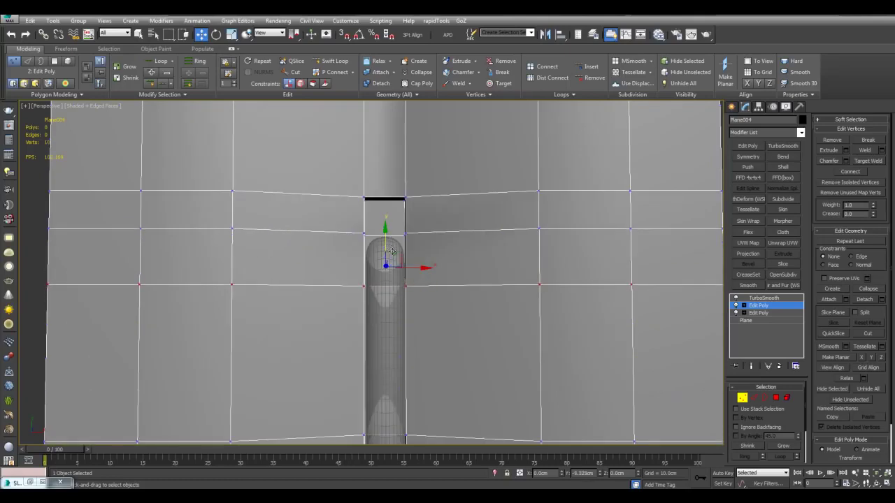
pyautogui.click(450, 251)
# Step: Add a Symmetry modifier to the plane, mirrored along the Y axis with Flip enabled
pyautogui.click(746, 157)
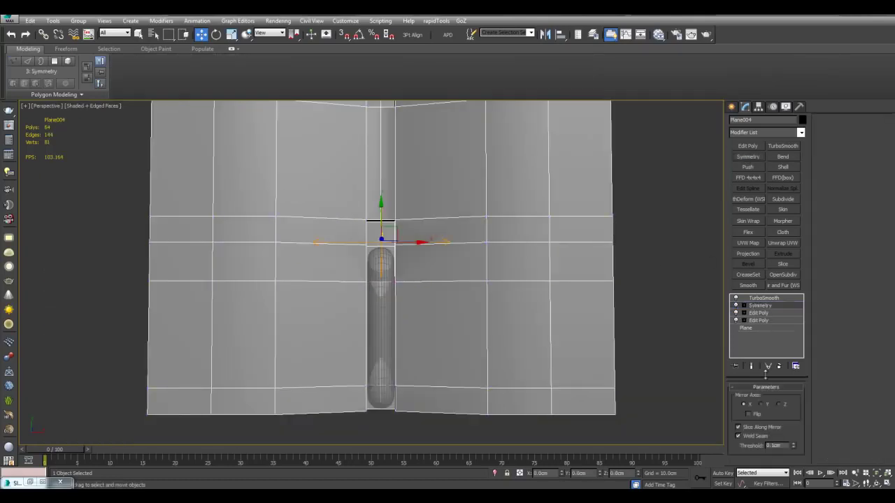
pyautogui.click(764, 404)
pyautogui.click(757, 415)
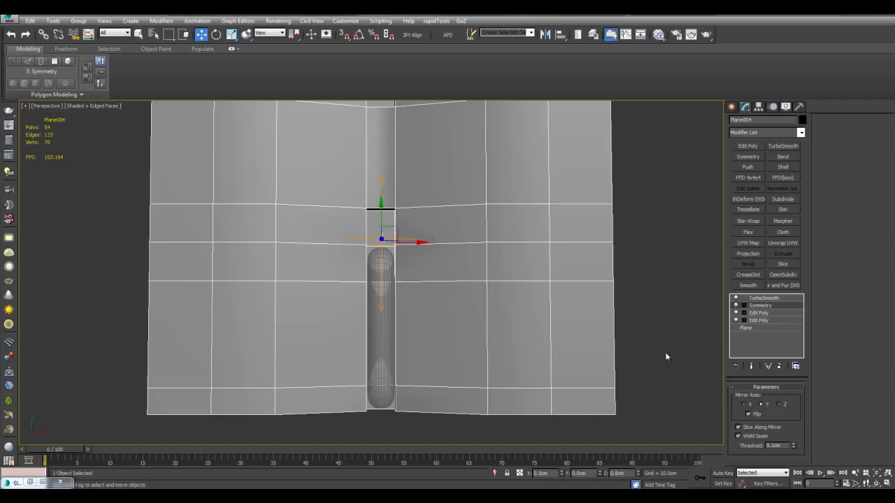
pyautogui.press('q')
pyautogui.click(666, 354)
# Step: Clone the stitch by rotating it 180 degrees about Z with angle snap, filling the other half of the seam
pyautogui.keyDown('alt'); pyautogui.moveTo(477, 332); pyautogui.dragTo(420, 279, button='middle'); pyautogui.keyUp('alt')
pyautogui.click(394, 313)
pyautogui.press('w')
pyautogui.press('e')
pyautogui.press('a')
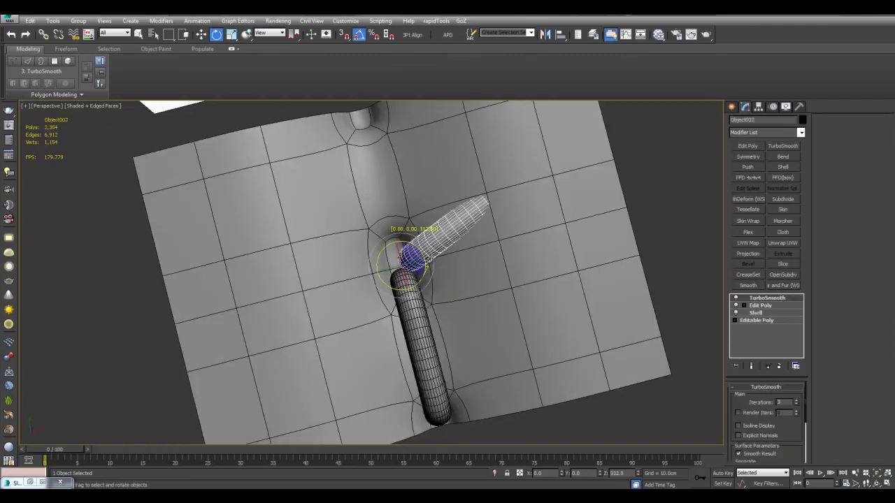
pyautogui.moveTo(428, 258)
pyautogui.mouseDown()
pyautogui.moveTo(432, 244)
pyautogui.moveTo(431, 251)
pyautogui.mouseUp()
pyautogui.click(453, 297)
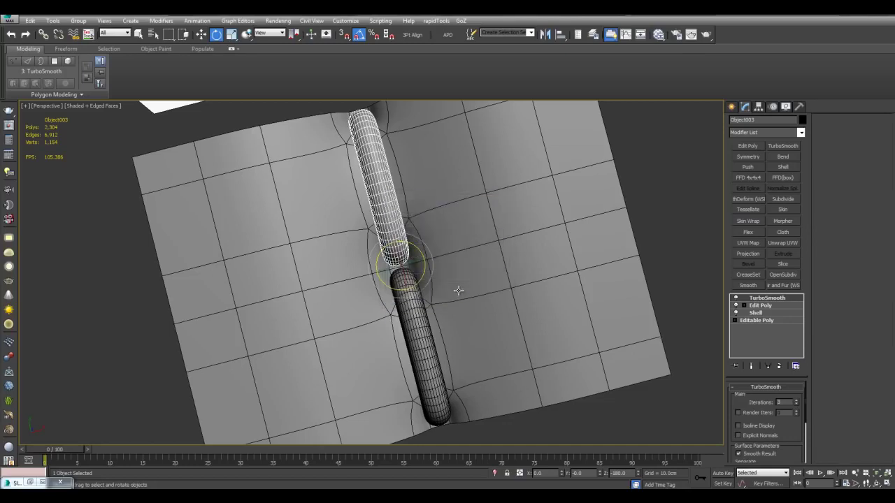
pyautogui.press('q')
pyautogui.click(624, 419)
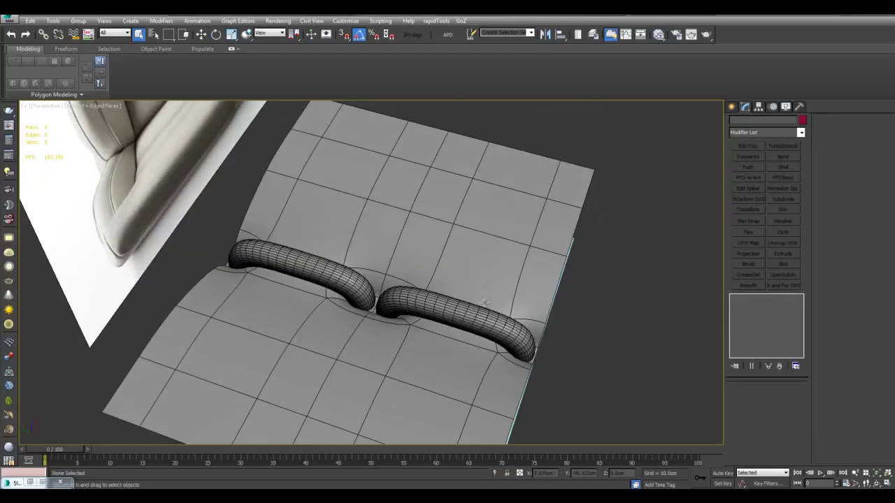
# Step: Add another Edit Poly modifier below TurboSmooth on the front stitch and move its inner-end vertices along Y to adjust the gap between the stitches
pyautogui.click(483, 306)
pyautogui.click(758, 306)
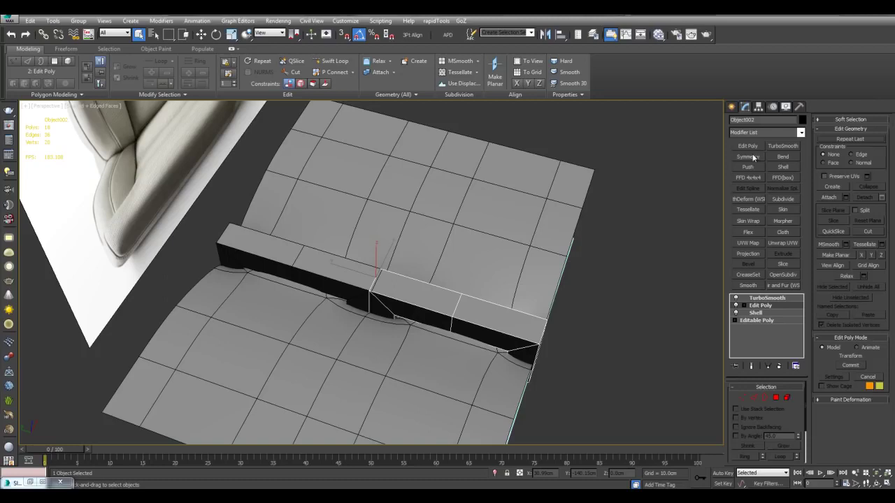
pyautogui.click(747, 146)
pyautogui.scroll(3, 439, 222)
pyautogui.press('1')
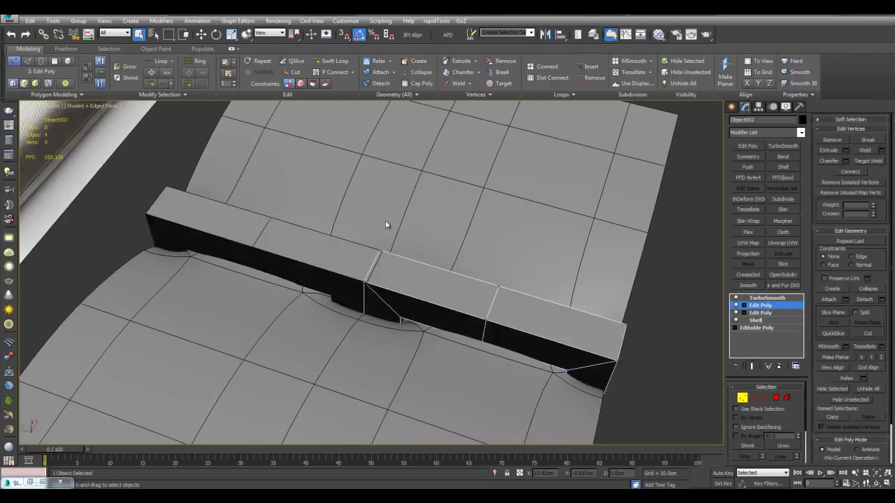
pyautogui.moveTo(432, 215); pyautogui.dragTo(339, 351)
pyautogui.press('w')
pyautogui.keyDown('alt'); pyautogui.moveTo(410, 299); pyautogui.dragTo(426, 286, button='middle'); pyautogui.keyUp('alt')
pyautogui.press('F4')
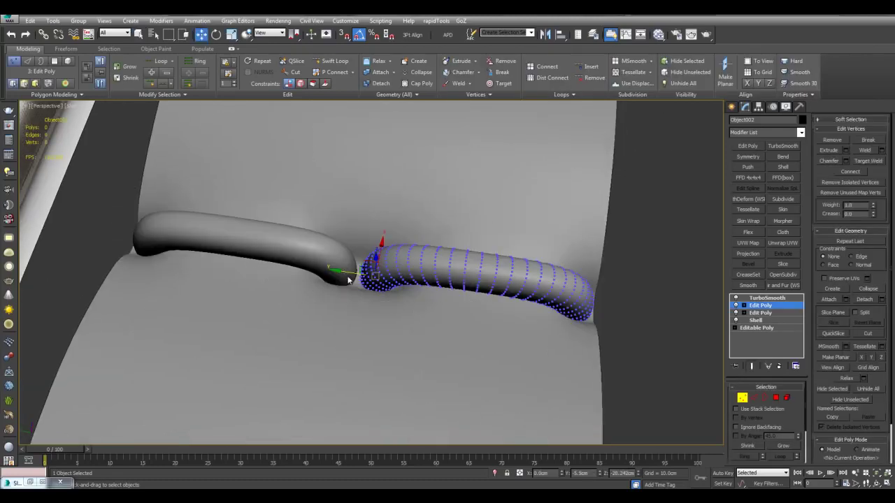
pyautogui.moveTo(347, 272)
pyautogui.mouseDown()
pyautogui.moveTo(403, 278)
pyautogui.moveTo(351, 273)
pyautogui.mouseUp()
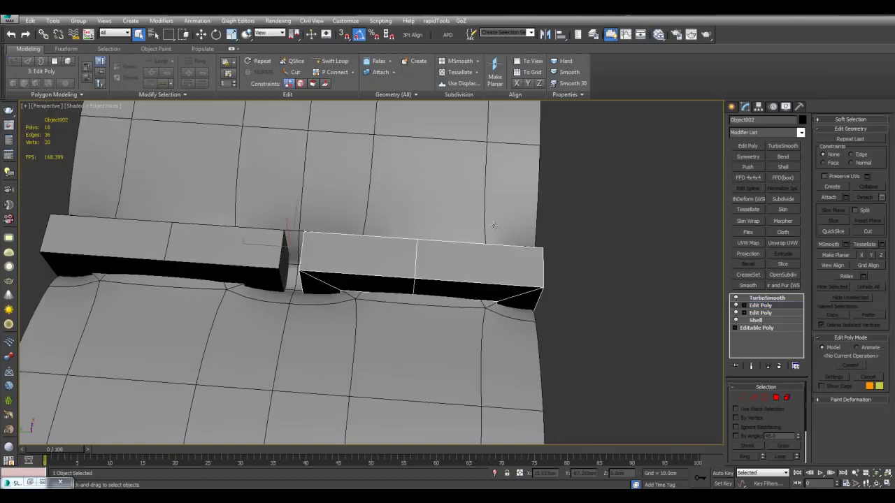
# Step: Add a Symmetry modifier along Y without Flip to the stitch and toggle it off and on to compare the shape
pyautogui.moveTo(424, 233); pyautogui.dragTo(449, 234, button='middle')
pyautogui.press('1')
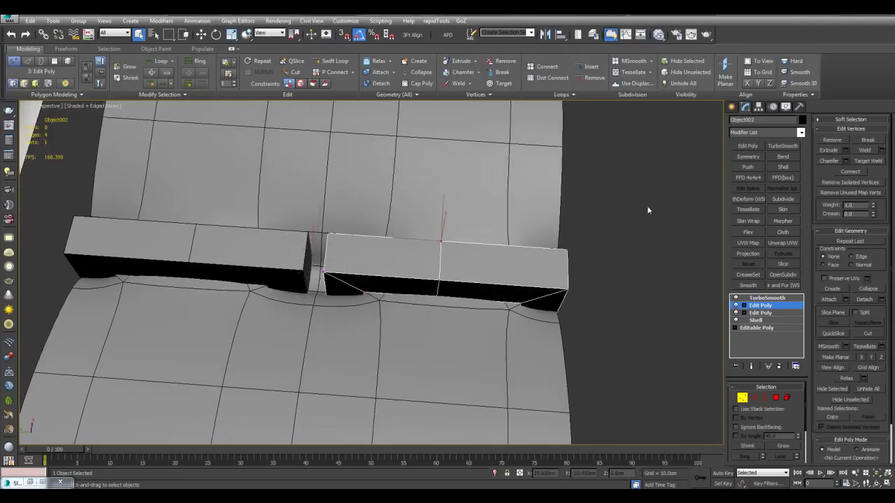
pyautogui.click(744, 155)
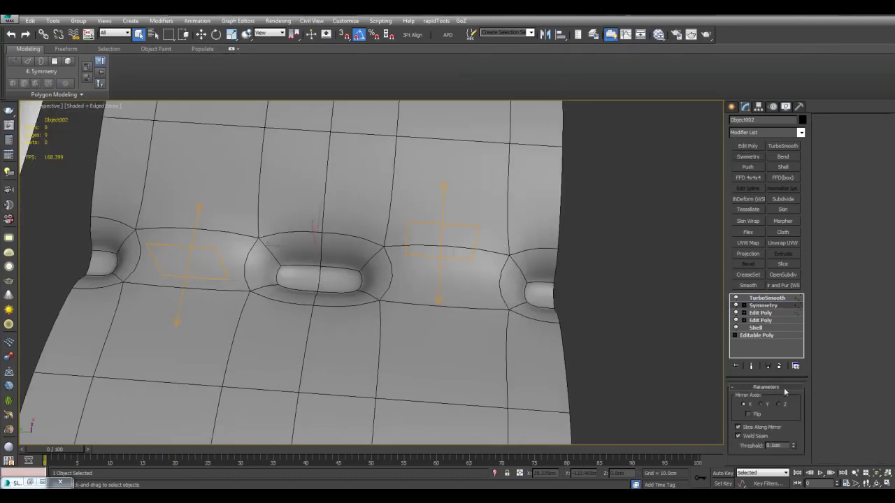
pyautogui.click(767, 406)
pyautogui.click(756, 415)
pyautogui.click(756, 415)
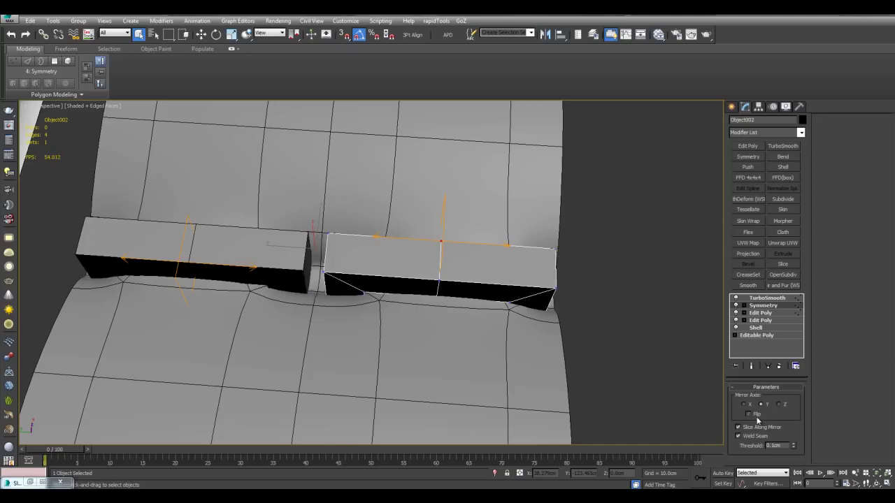
pyautogui.click(736, 306)
pyautogui.click(736, 306)
pyautogui.click(735, 306)
pyautogui.click(736, 306)
pyautogui.click(641, 312)
# Step: Delete the valley plane's upper Edit Poly modifier and insert a new Edit Poly below its Symmetry modifier
pyautogui.click(544, 318)
pyautogui.moveTo(544, 318); pyautogui.dragTo(537, 316, button='middle')
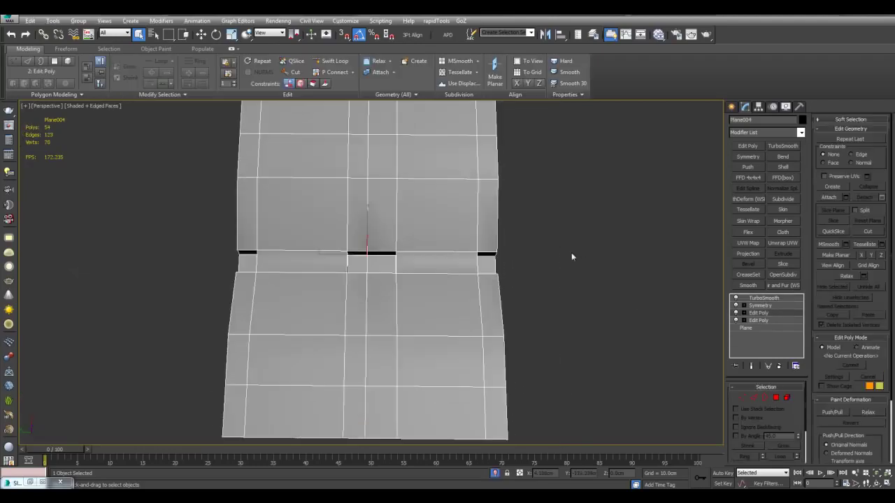
pyautogui.scroll(2, 429, 262)
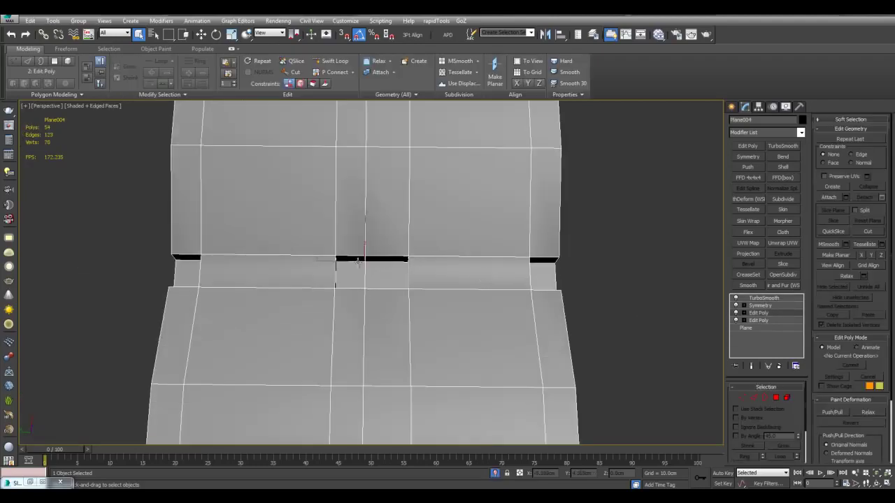
pyautogui.click(735, 312)
pyautogui.click(735, 312)
pyautogui.click(735, 312)
pyautogui.click(735, 312)
pyautogui.rightClick(766, 313)
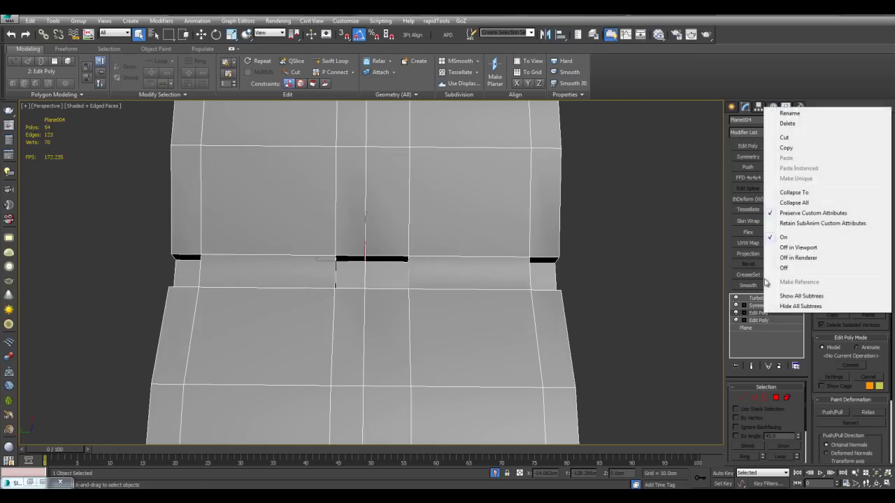
pyautogui.click(787, 124)
pyautogui.click(748, 145)
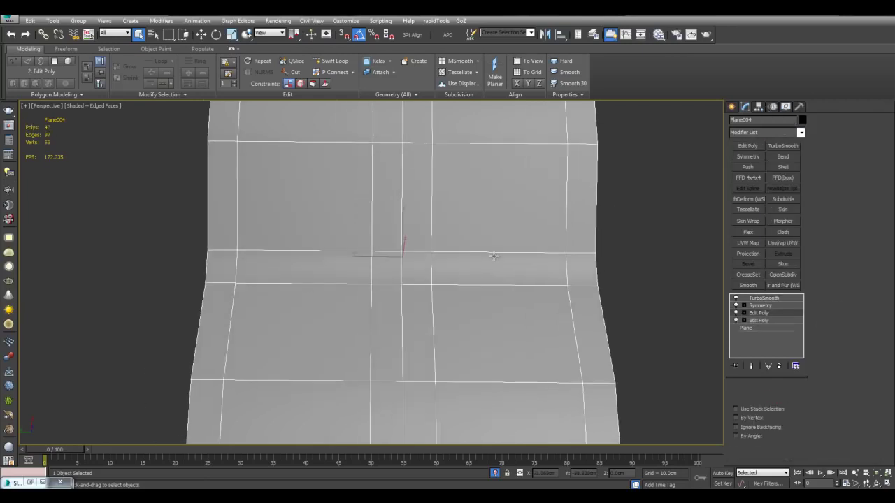
# Step: Extrude the two middle polygons and both end polygons of the valley floor and move them about 10.6 cm down to form pits
pyautogui.press('4')
pyautogui.click(401, 268)
pyautogui.keyDown('ctrl'); pyautogui.click(567, 267); pyautogui.keyUp('ctrl')
pyautogui.keyDown('ctrl'); pyautogui.click(225, 266); pyautogui.keyUp('ctrl')
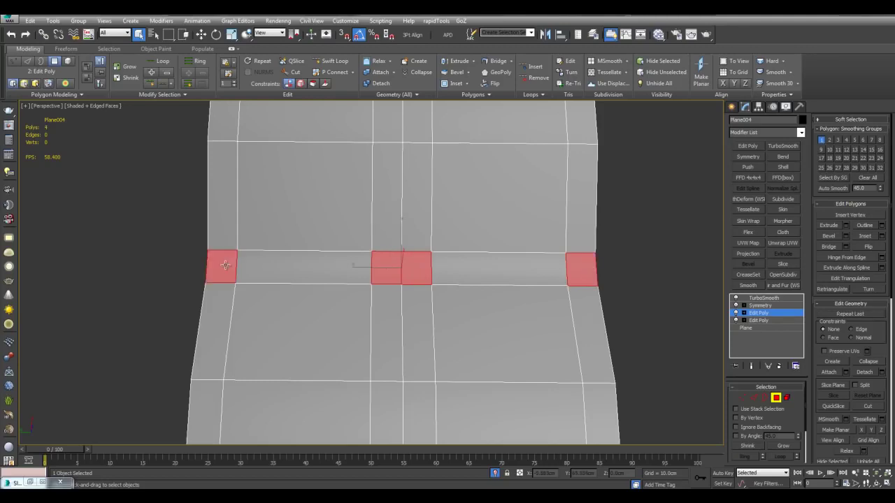
pyautogui.keyDown('alt'); pyautogui.moveTo(225, 265); pyautogui.dragTo(440, 253, button='middle'); pyautogui.keyUp('alt')
pyautogui.hotkey('ctrl', 'shift', 'b')
pyautogui.click(453, 281)
pyautogui.press('w')
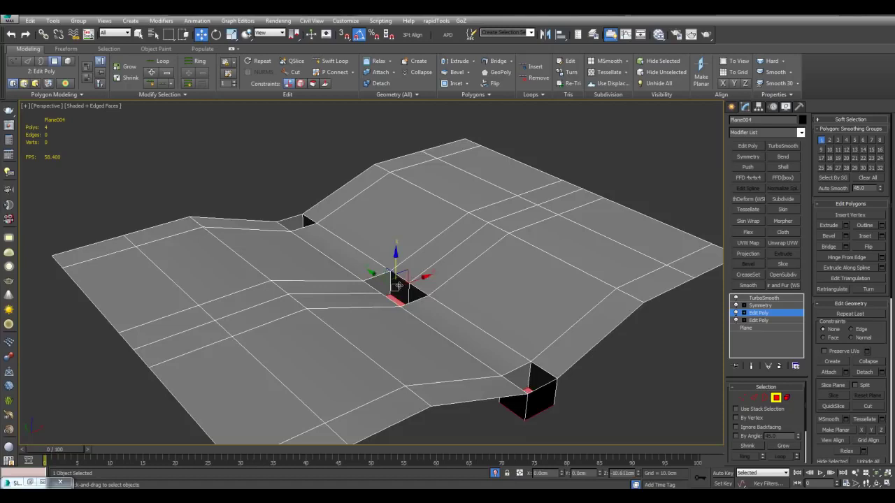
# Step: Select the two vertex rows crossing the valley at the facing edges of the middle and end pits and scale them along Y
pyautogui.keyDown('alt'); pyautogui.moveTo(398, 286); pyautogui.dragTo(443, 284, button='middle'); pyautogui.keyUp('alt')
pyautogui.scroll(-3, 443, 284)
pyautogui.press('1')
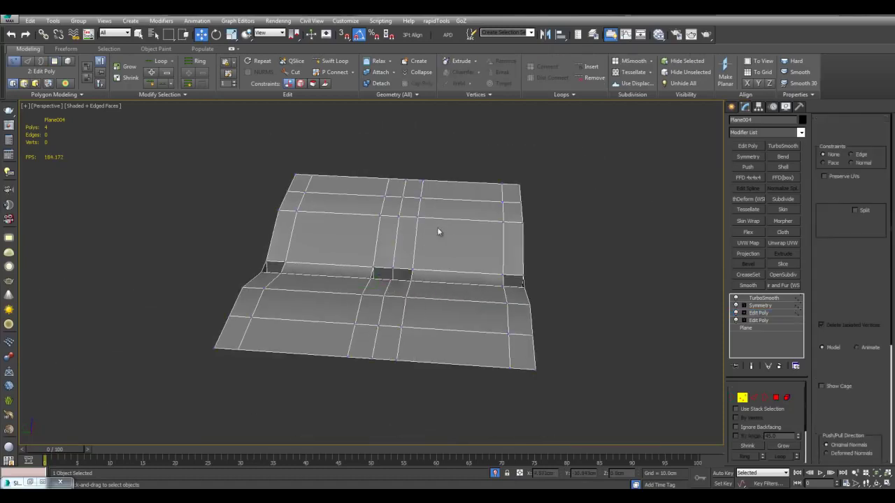
pyautogui.press('q')
pyautogui.hotkey('alt', 'x')
pyautogui.keyDown('alt'); pyautogui.moveTo(406, 202); pyautogui.dragTo(418, 183, button='middle'); pyautogui.keyUp('alt')
pyautogui.moveTo(406, 308); pyautogui.dragTo(407, 309)
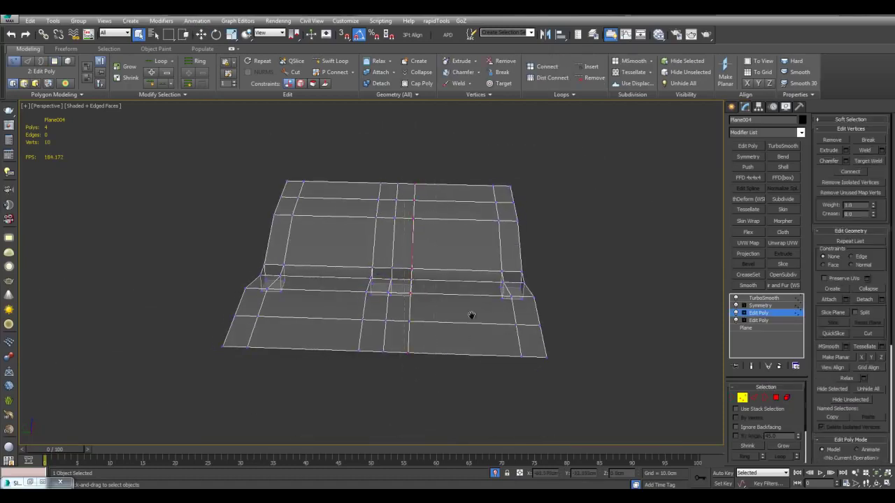
pyautogui.keyDown('alt'); pyautogui.moveTo(471, 314); pyautogui.dragTo(399, 177, button='middle'); pyautogui.keyUp('alt')
pyautogui.press('w')
pyautogui.hotkey('alt', 'x')
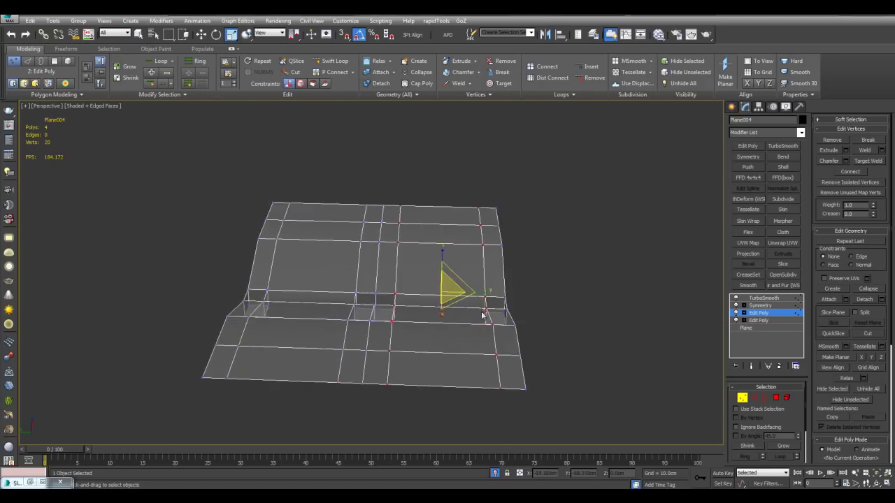
pyautogui.scroll(3, 482, 314)
pyautogui.moveTo(510, 304); pyautogui.dragTo(511, 307)
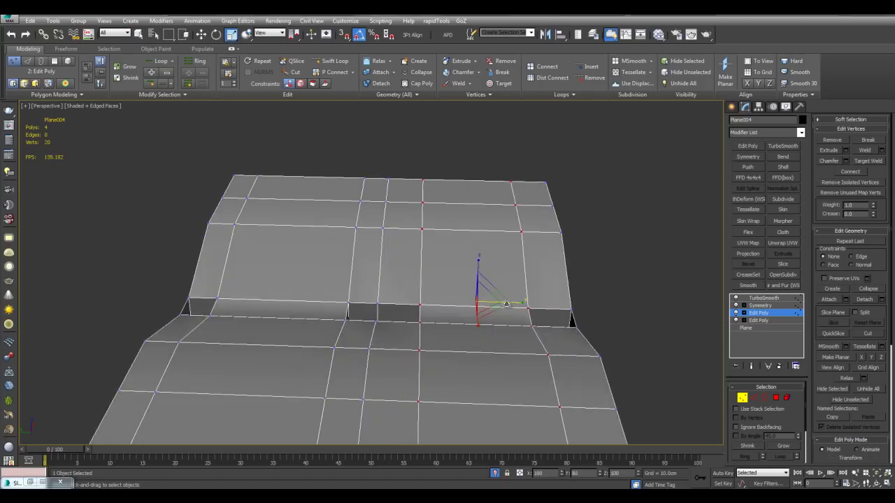
# Step: Delete the outer wall polygons of the pits at both open ends of the valley
pyautogui.press('4')
pyautogui.press('q')
pyautogui.click(571, 319)
pyautogui.scroll(2, 517, 312)
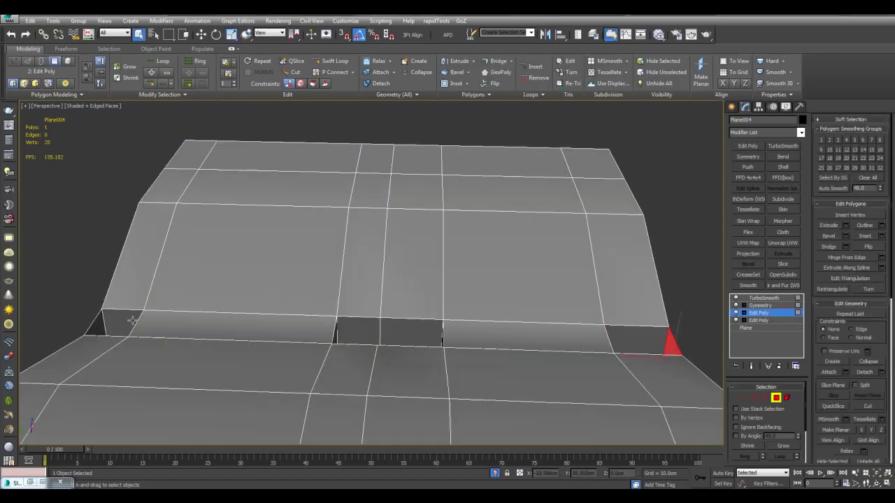
pyautogui.press('Delete')
pyautogui.click(100, 324)
pyautogui.press('Delete')
pyautogui.moveTo(411, 312); pyautogui.dragTo(419, 309, button='middle')
pyautogui.scroll(-4, 420, 310)
# Step: Isolate the seam plane with both stitches and examine the mirrored result from several angles beside the seat reference
pyautogui.click(765, 306)
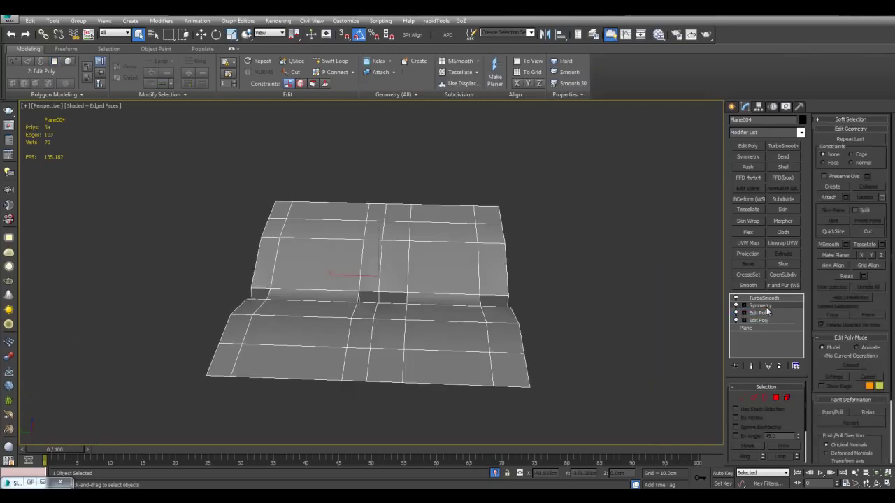
pyautogui.click(659, 298)
pyautogui.hotkey('alt', 'q')
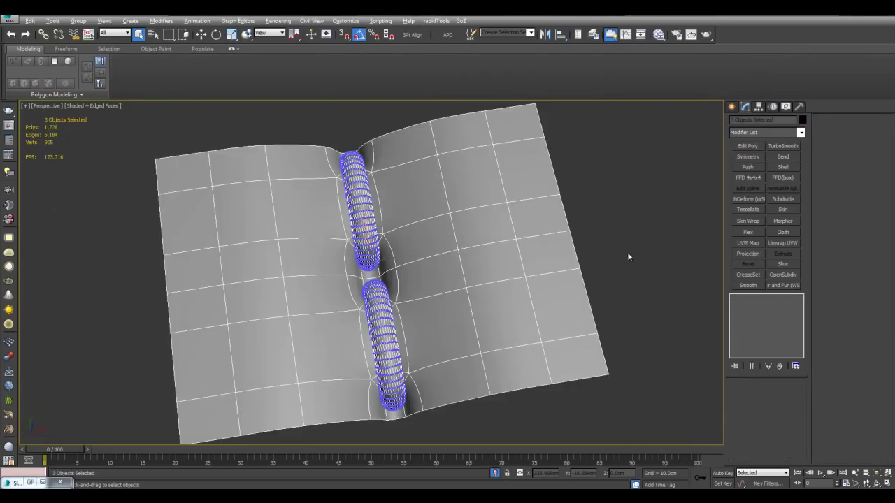
pyautogui.click(607, 253)
pyautogui.press('F4')
pyautogui.scroll(-5, 606, 252)
pyautogui.keyDown('alt'); pyautogui.moveTo(503, 280); pyautogui.dragTo(467, 279, button='middle'); pyautogui.keyUp('alt')
pyautogui.scroll(2, 469, 272)
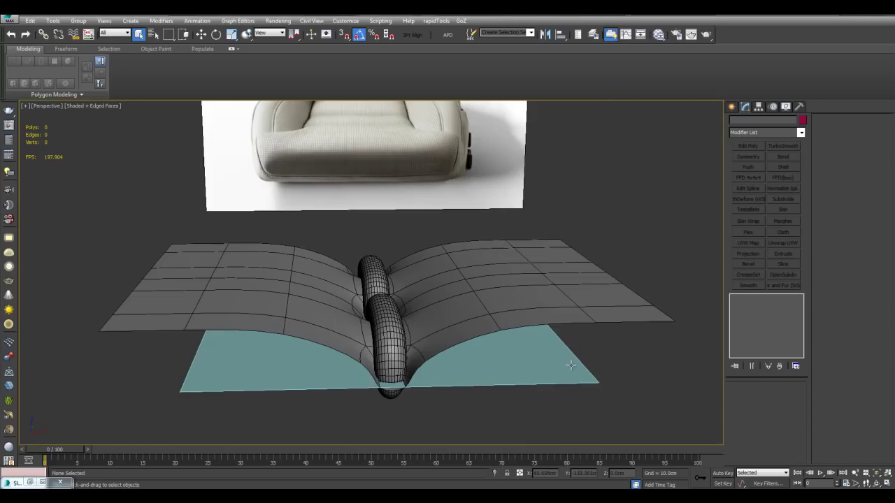
pyautogui.scroll(-2, 537, 351)
# Step: Select the flat 150 cm square plane beneath the seam and reset its Z position to 0
pyautogui.click(466, 333)
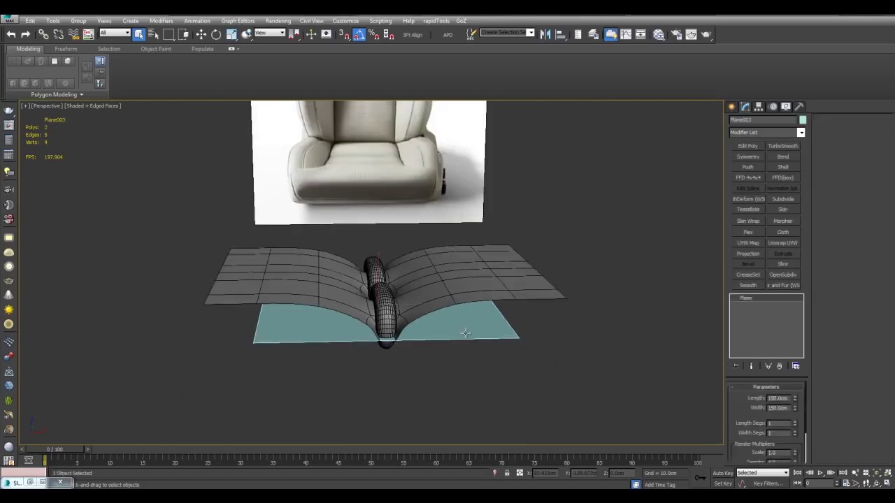
pyautogui.press('w')
pyautogui.scroll(2, 478, 326)
pyautogui.rightClick(638, 474)
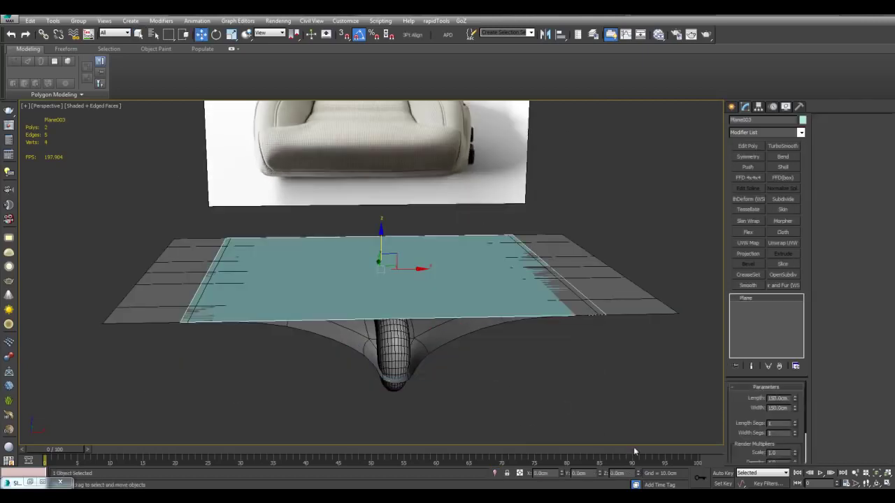
# Step: Open Render To Texture for the flat plane, enable projection mapping and set the ray miss color to black
pyautogui.moveTo(587, 331); pyautogui.dragTo(534, 347, button='middle')
pyautogui.press('q')
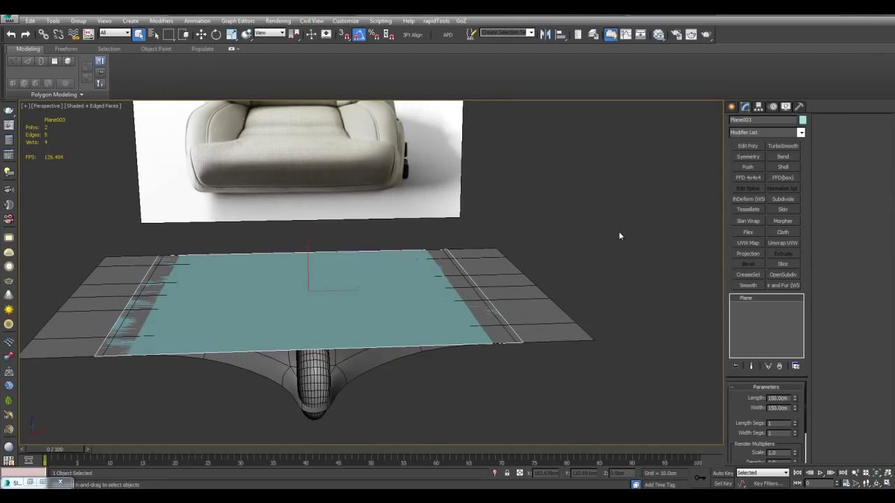
pyautogui.click(277, 20)
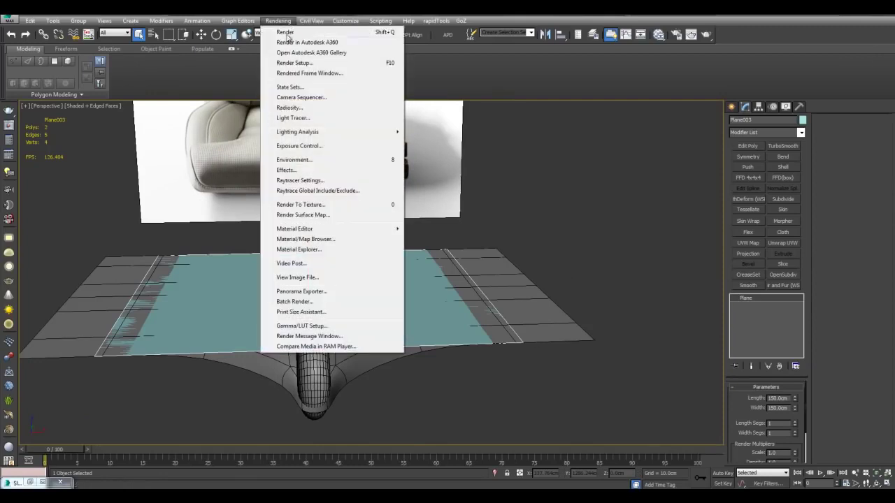
pyautogui.click(375, 205)
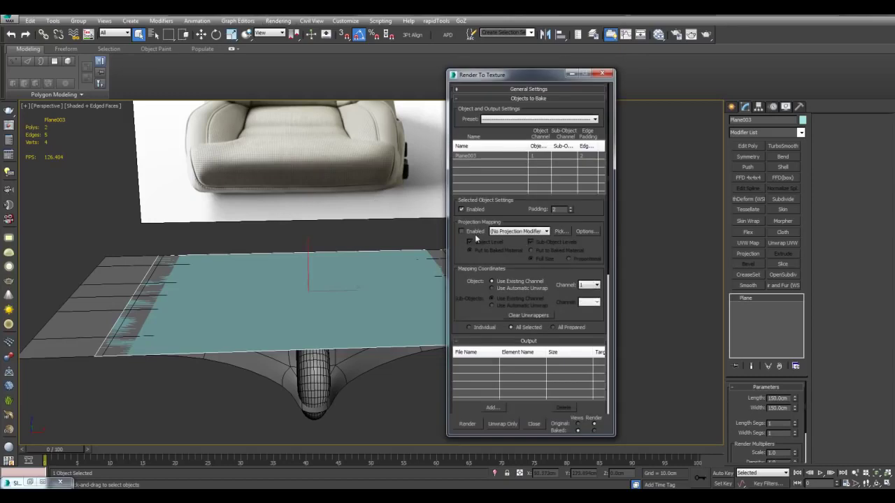
pyautogui.click(475, 233)
pyautogui.click(582, 230)
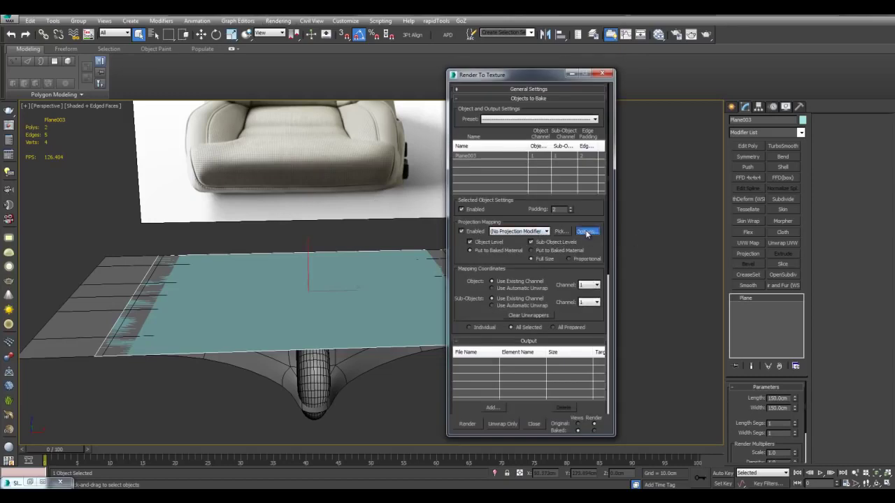
pyautogui.click(554, 173)
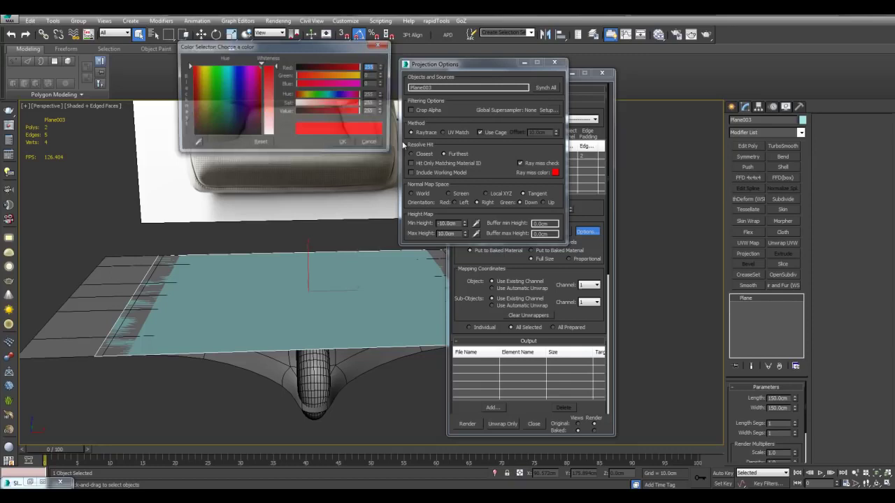
pyautogui.moveTo(311, 114); pyautogui.dragTo(296, 112)
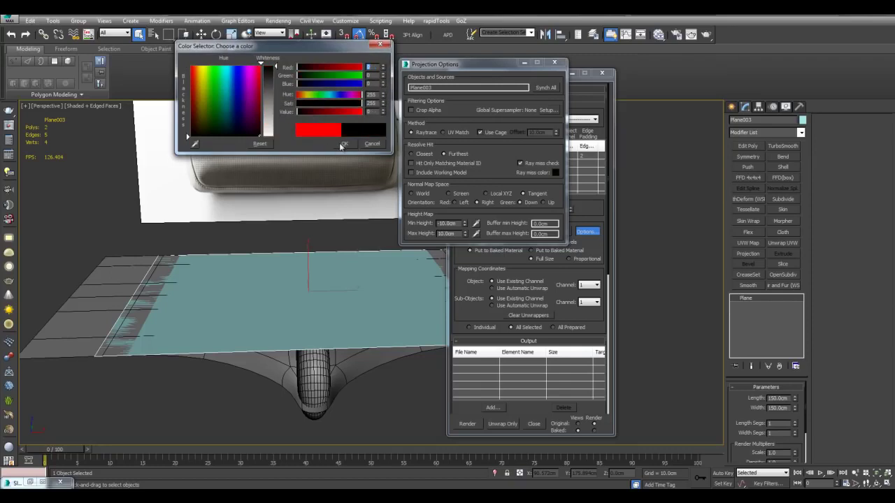
pyautogui.click(344, 143)
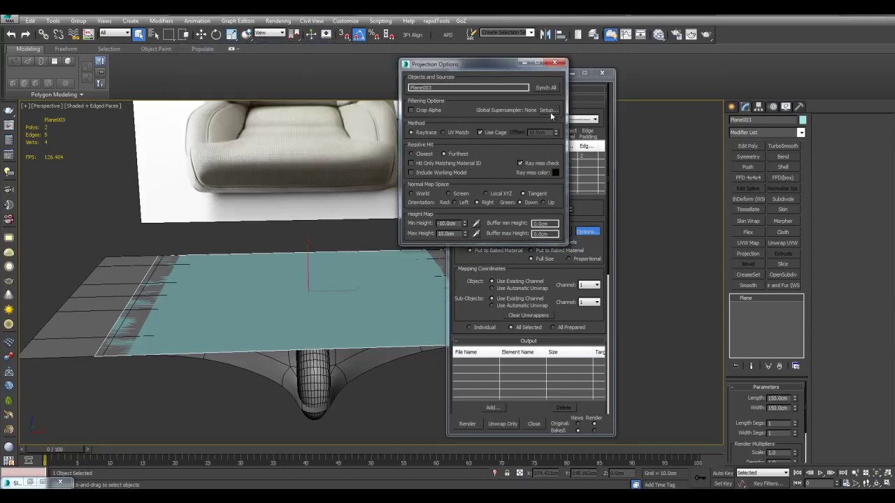
# Step: Enable the global supersampler in the scanline renderer settings and choose the Hammersley method
pyautogui.press('F10')
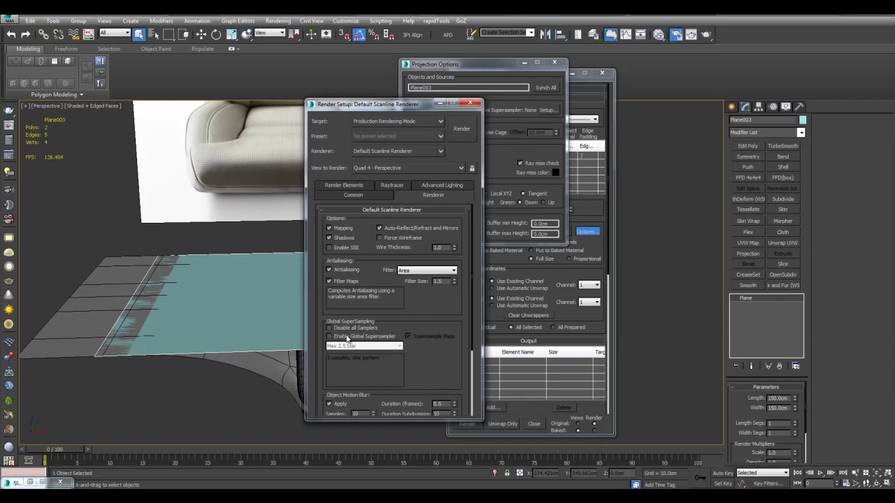
pyautogui.click(347, 338)
pyautogui.click(364, 346)
pyautogui.click(356, 358)
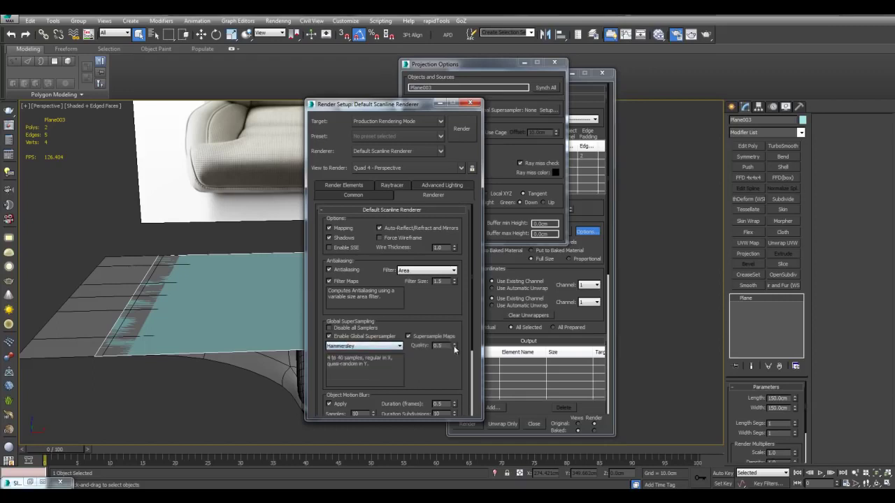
pyautogui.click(471, 104)
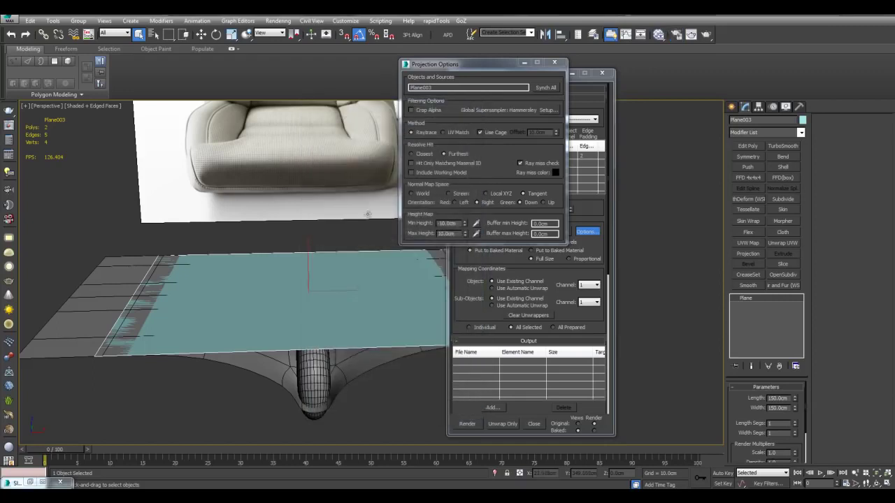
# Step: Add a Projection modifier to the flat plane and pick the seam plane and both stitches as its reference geometry
pyautogui.click(744, 253)
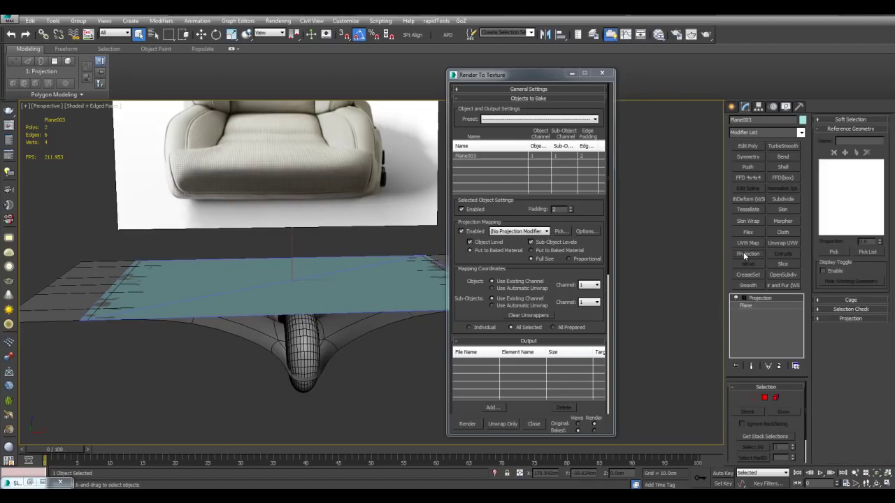
pyautogui.click(832, 251)
pyautogui.click(358, 322)
pyautogui.keyDown('alt'); pyautogui.moveTo(358, 322); pyautogui.dragTo(410, 311, button='middle'); pyautogui.keyUp('alt')
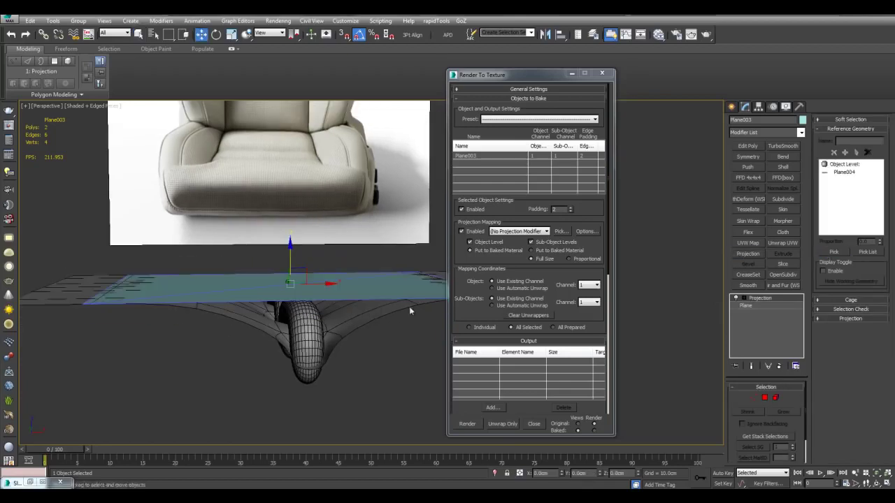
pyautogui.click(834, 253)
pyautogui.moveTo(310, 313); pyautogui.dragTo(323, 292, button='middle')
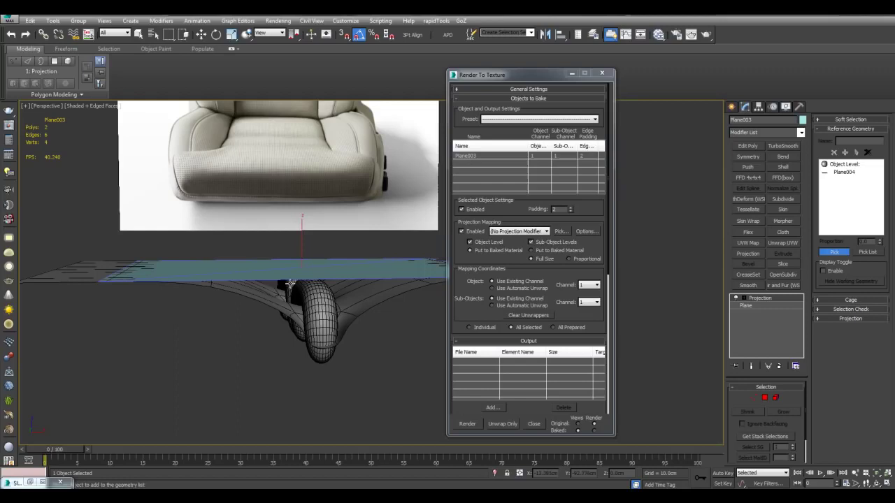
pyautogui.click(293, 287)
pyautogui.click(833, 252)
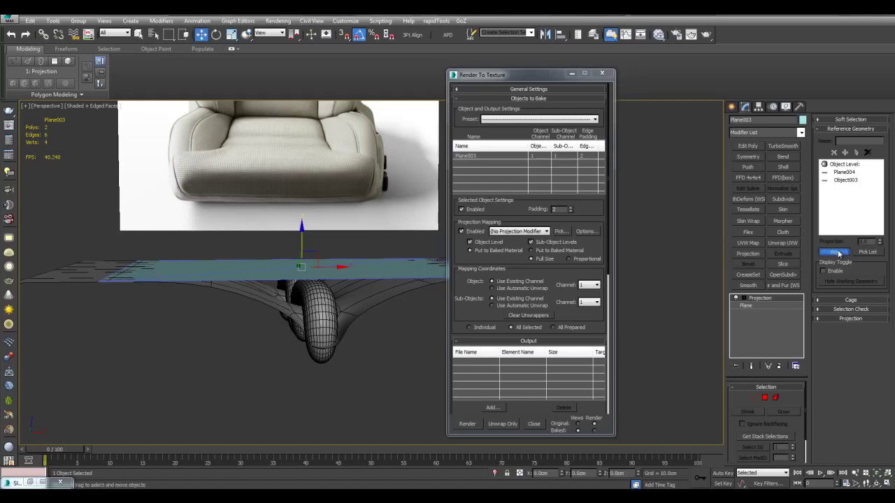
pyautogui.click(323, 318)
pyautogui.keyDown('alt'); pyautogui.moveTo(323, 318); pyautogui.dragTo(367, 338, button='middle'); pyautogui.keyUp('alt')
pyautogui.press('q')
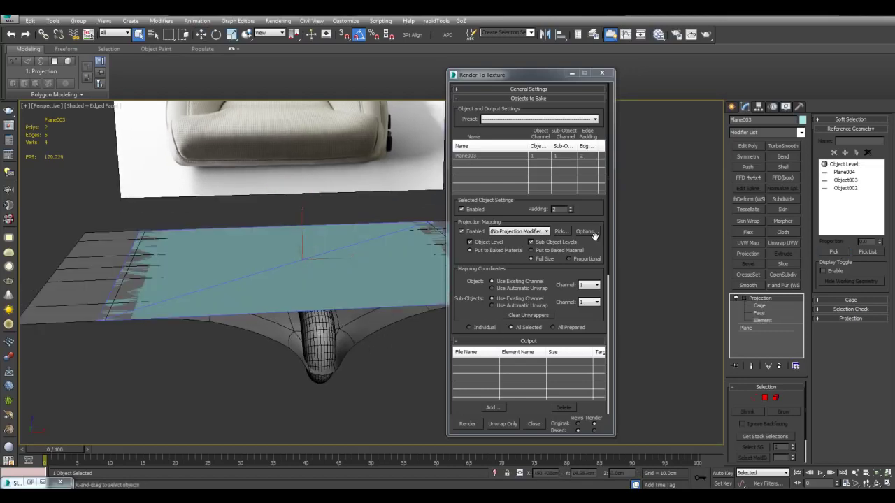
# Step: Check the projection height options and add a HeightMap output element with a size of 512x512
pyautogui.click(589, 232)
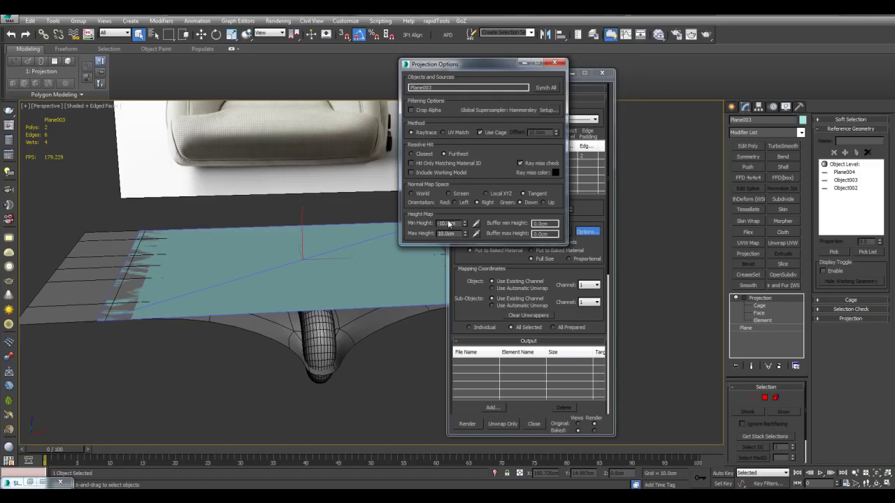
pyautogui.click(554, 63)
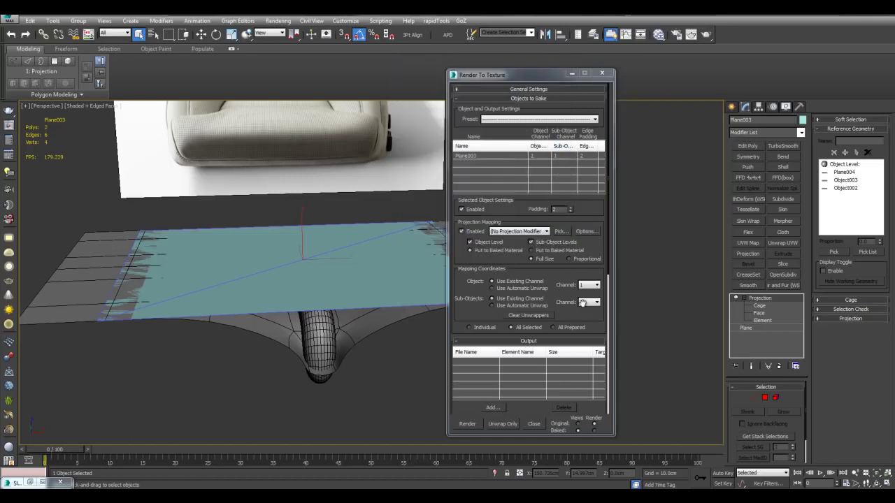
pyautogui.scroll(-5, 501, 253)
pyautogui.click(492, 280)
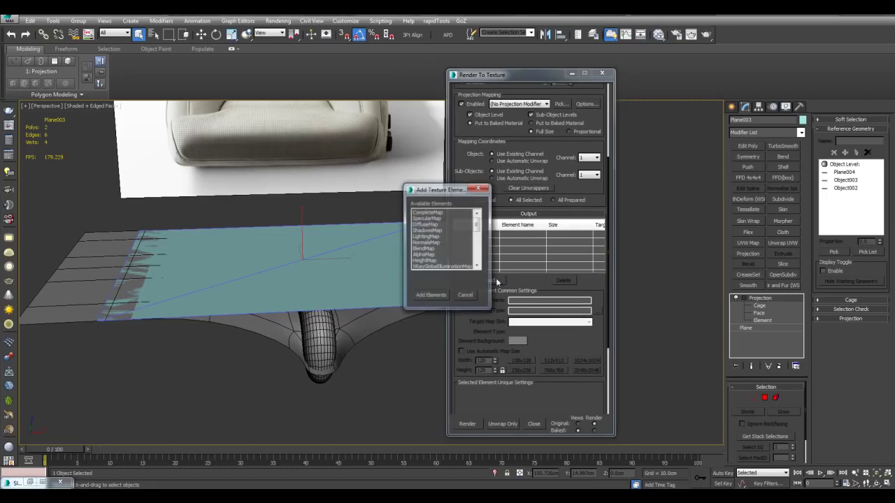
pyautogui.click(432, 262)
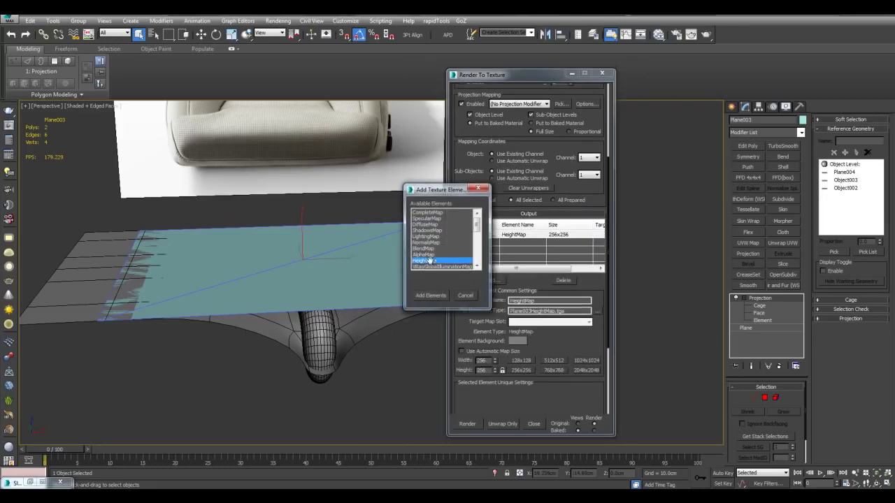
pyautogui.click(430, 295)
pyautogui.scroll(-2, 531, 307)
pyautogui.click(552, 318)
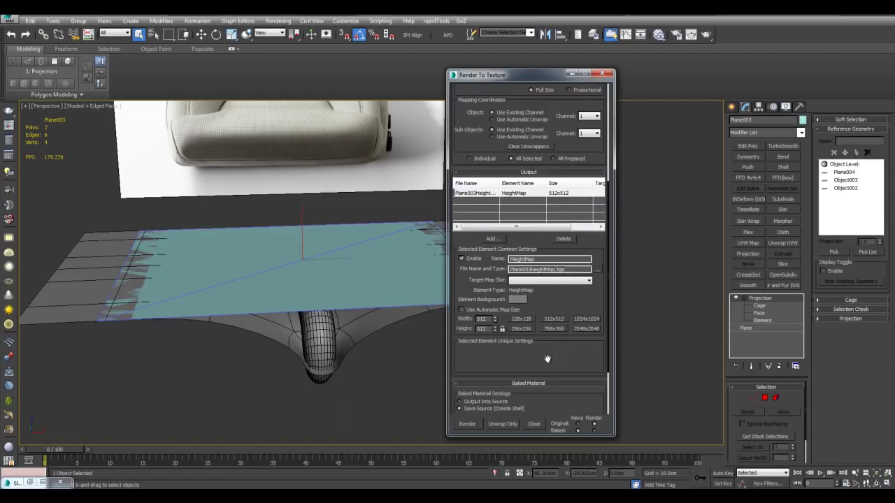
pyautogui.moveTo(537, 279); pyautogui.dragTo(538, 210)
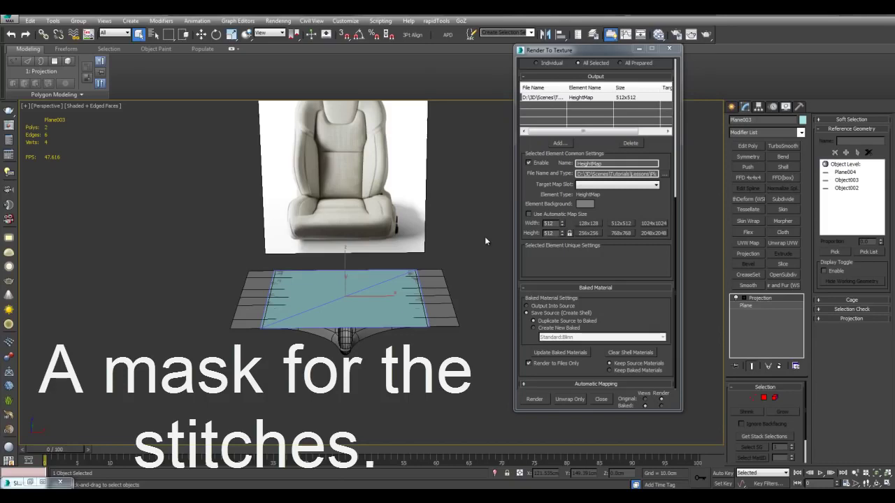
# Step: Switch to the Volvo seat photo in Windows Photo Viewer and examine the light stitching along the seat cushion up close
pyautogui.hotkey('alt', 'Tab')
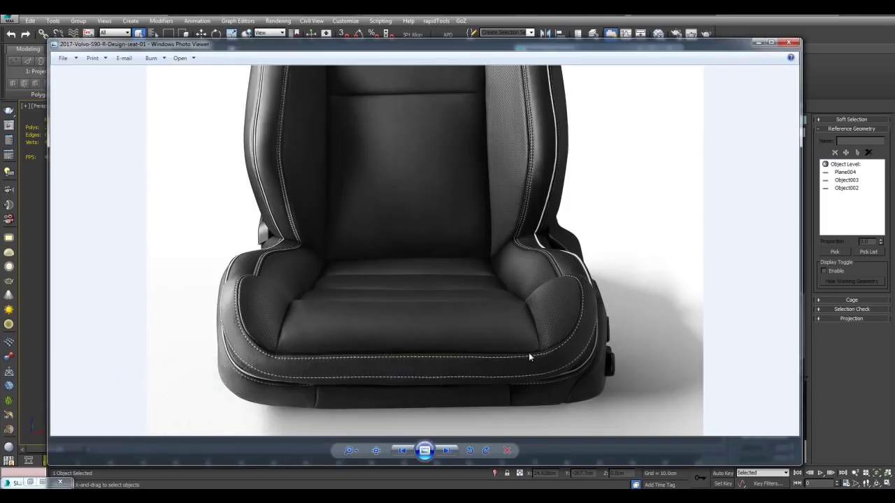
pyautogui.scroll(6, 443, 369)
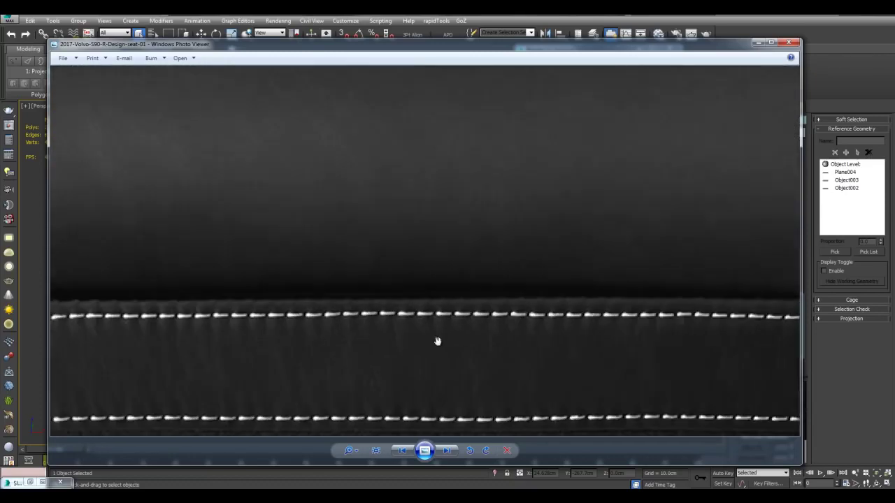
pyautogui.moveTo(438, 342); pyautogui.dragTo(550, 299)
pyautogui.moveTo(402, 318); pyautogui.dragTo(637, 300)
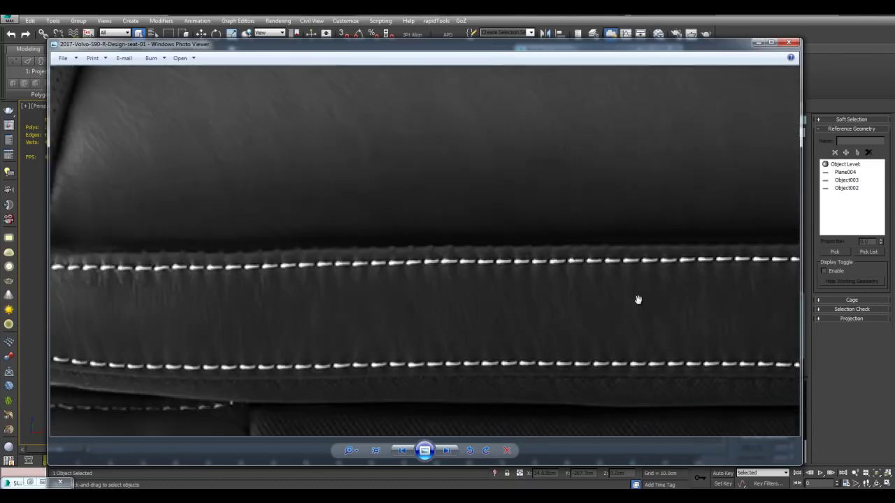
pyautogui.moveTo(355, 305); pyautogui.dragTo(545, 292)
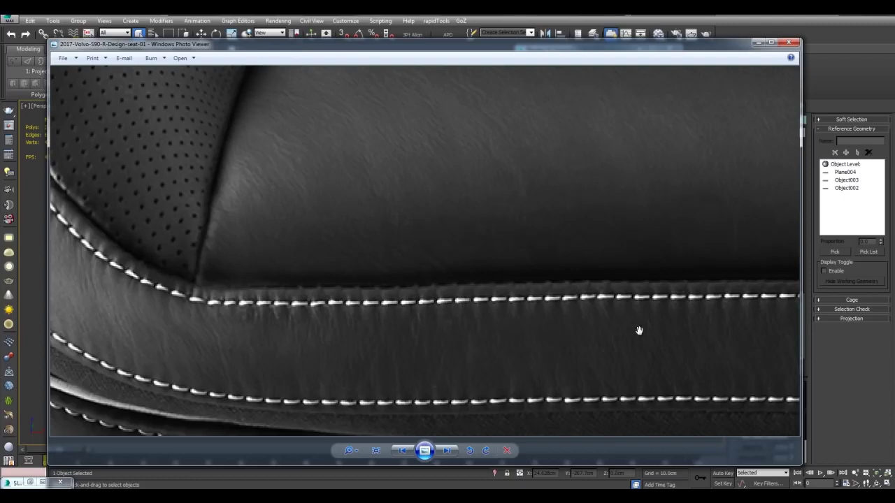
pyautogui.moveTo(715, 338); pyautogui.dragTo(511, 312)
pyautogui.scroll(1, 511, 313)
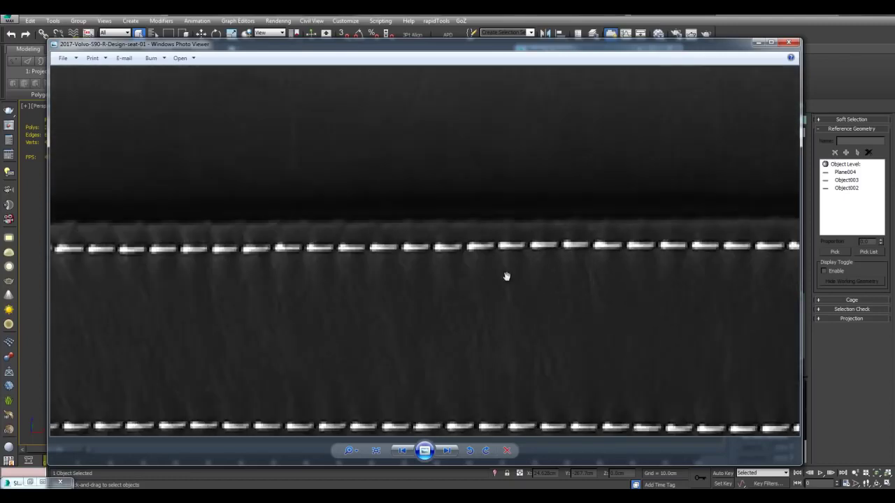
pyautogui.moveTo(494, 265); pyautogui.dragTo(484, 313)
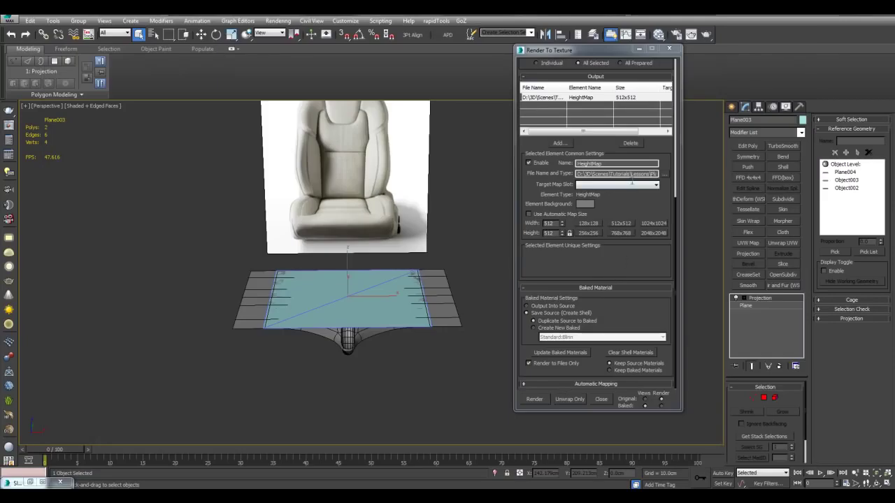
# Step: Replace the HeightMap output element with a DiffuseMap element sized 512x512
pyautogui.click(631, 144)
pyautogui.click(563, 146)
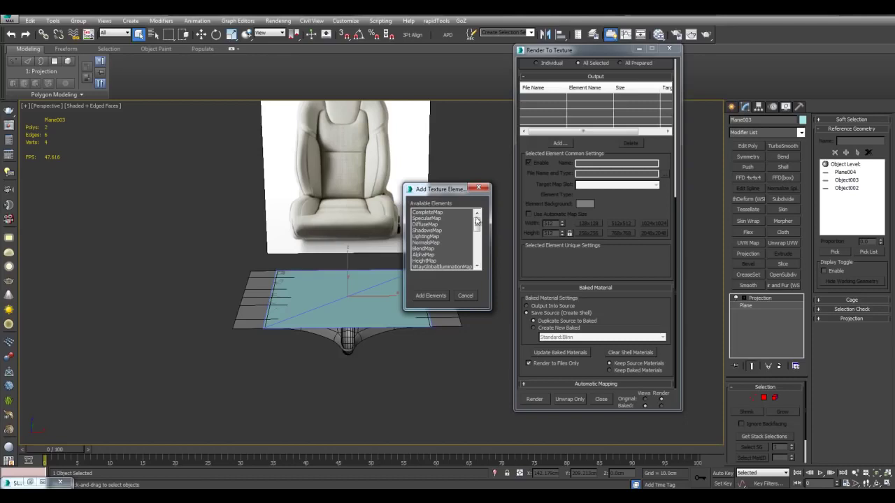
pyautogui.doubleClick(422, 226)
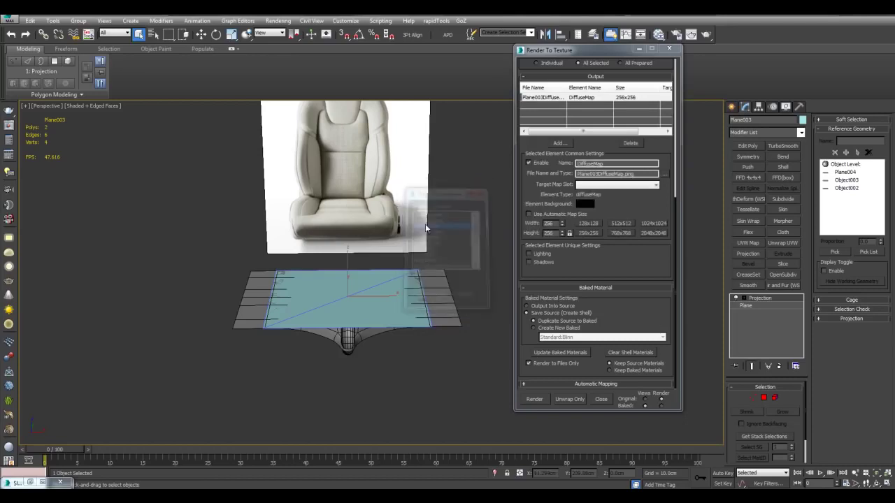
pyautogui.click(621, 223)
pyautogui.keyDown('alt'); pyautogui.moveTo(445, 247); pyautogui.dragTo(460, 261, button='middle'); pyautogui.keyUp('alt')
pyautogui.scroll(2, 459, 261)
pyautogui.scroll(-2, 459, 261)
# Step: Select and isolate the two stitches, and inspect the white stitches against the black seam surface
pyautogui.click(433, 350)
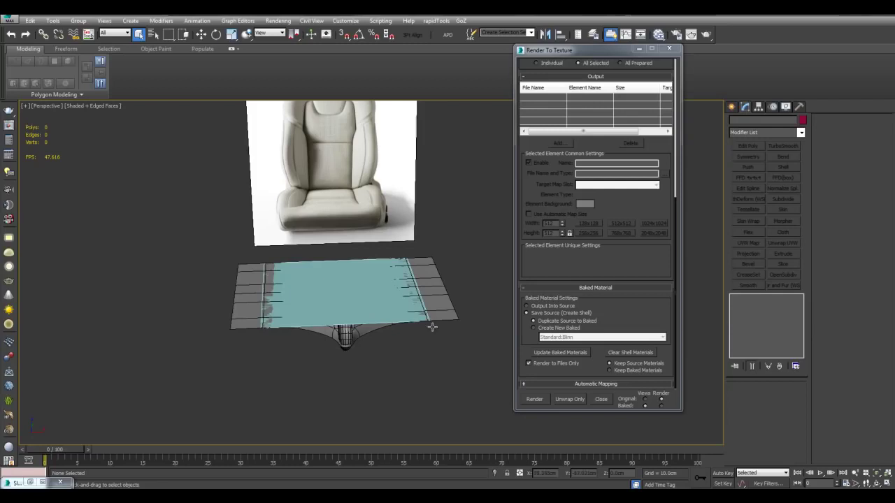
pyautogui.click(433, 302)
pyautogui.scroll(2, 401, 312)
pyautogui.keyDown('alt'); pyautogui.moveTo(397, 381); pyautogui.dragTo(394, 338, button='middle'); pyautogui.keyUp('alt')
pyautogui.click(351, 334)
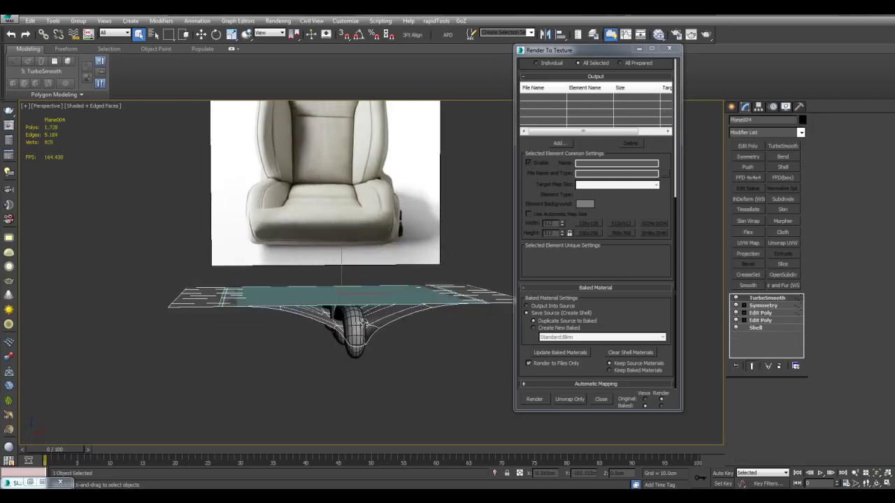
pyautogui.keyDown('ctrl'); pyautogui.click(329, 323); pyautogui.keyUp('ctrl')
pyautogui.hotkey('alt', 'q')
pyautogui.keyDown('alt'); pyautogui.moveTo(419, 300); pyautogui.dragTo(451, 355, button='middle'); pyautogui.keyUp('alt')
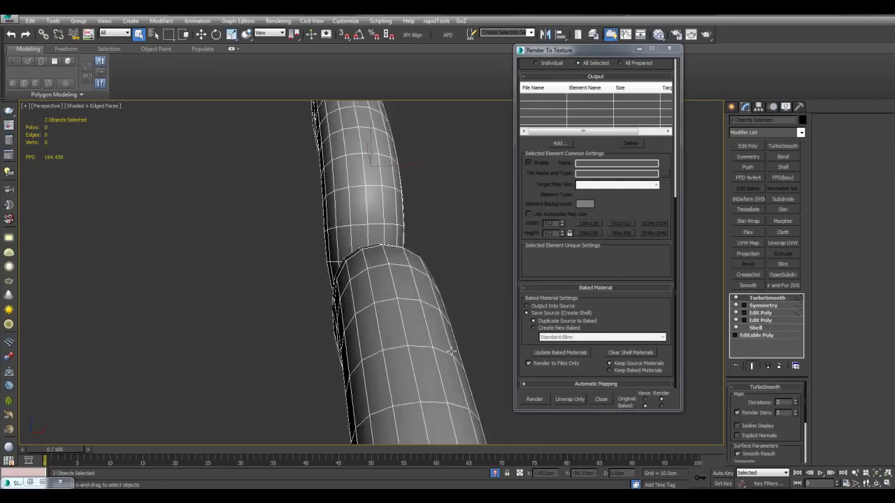
pyautogui.scroll(-3, 451, 354)
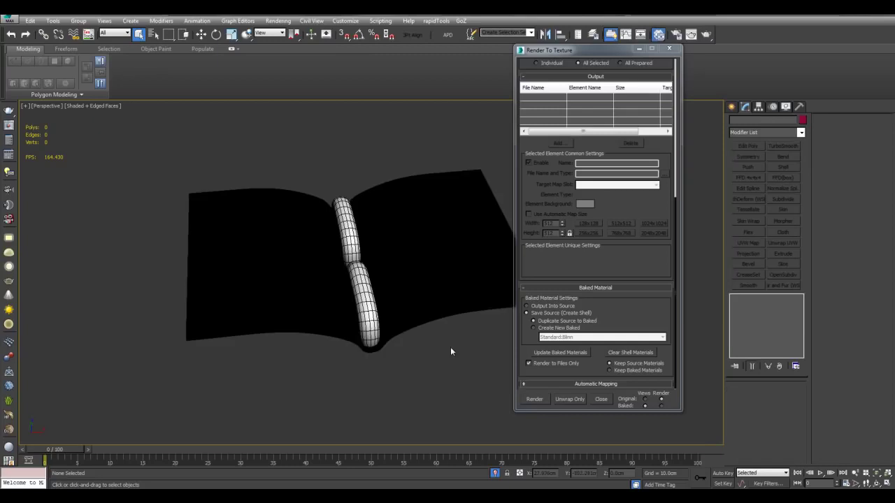
pyautogui.keyDown('alt'); pyautogui.moveTo(447, 357); pyautogui.dragTo(406, 313, button='middle'); pyautogui.keyUp('alt')
pyautogui.click(393, 296)
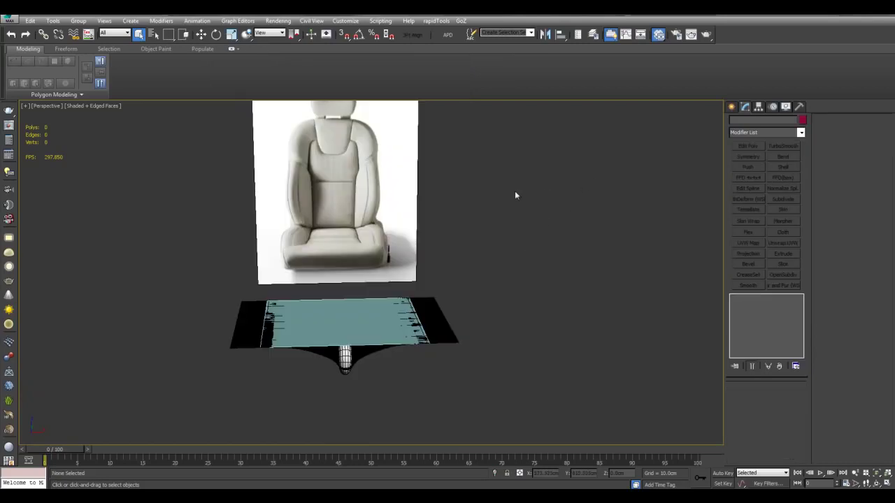
# Step: Select the seat reference image plane and frame it in the viewport
pyautogui.moveTo(515, 192); pyautogui.dragTo(520, 259, button='middle')
pyautogui.click(424, 249)
pyautogui.press('z')
pyautogui.moveTo(503, 228); pyautogui.dragTo(500, 240, button='middle')
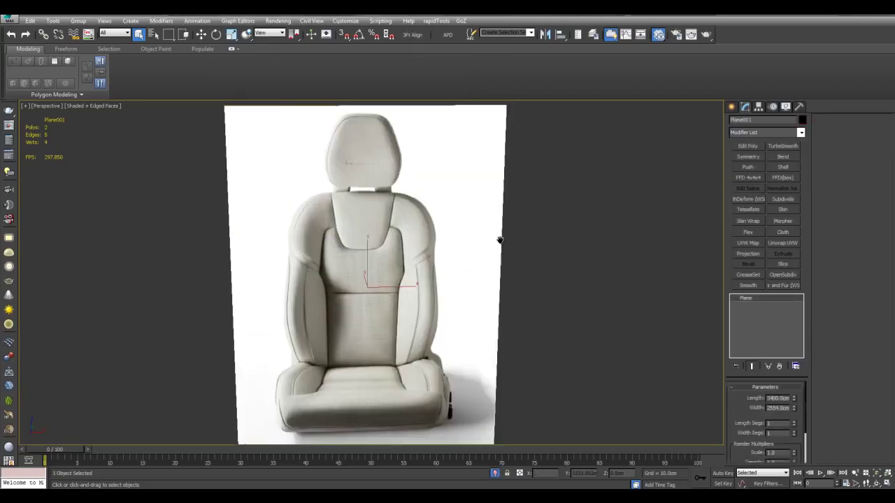
# Step: Examine the stitching along the headrest's upper edge in the seat reference image
pyautogui.scroll(5, 523, 289)
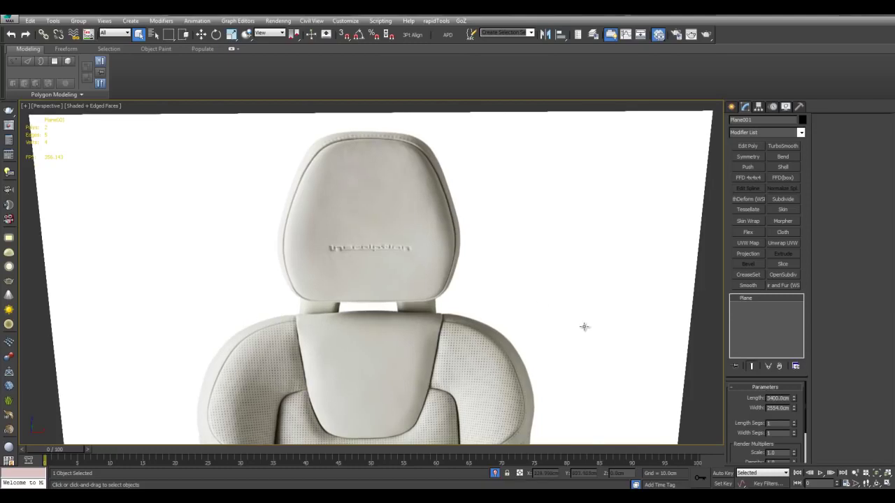
pyautogui.scroll(6, 519, 262)
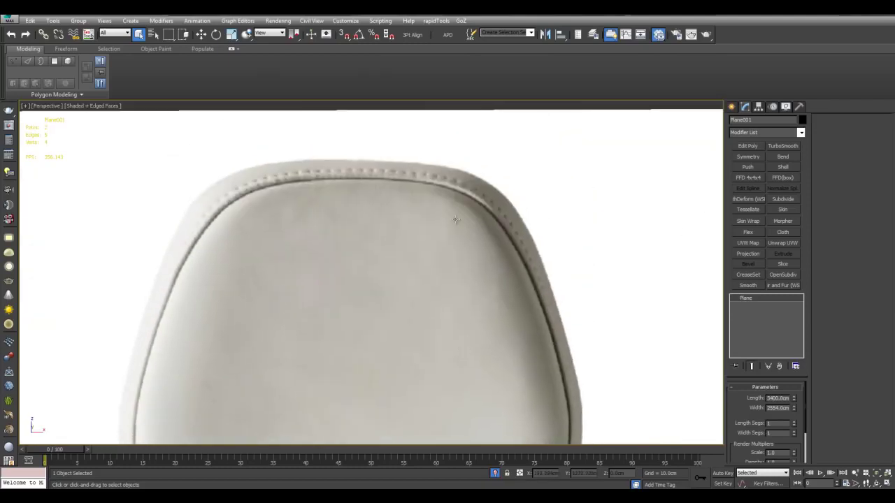
pyautogui.scroll(-3, 331, 191)
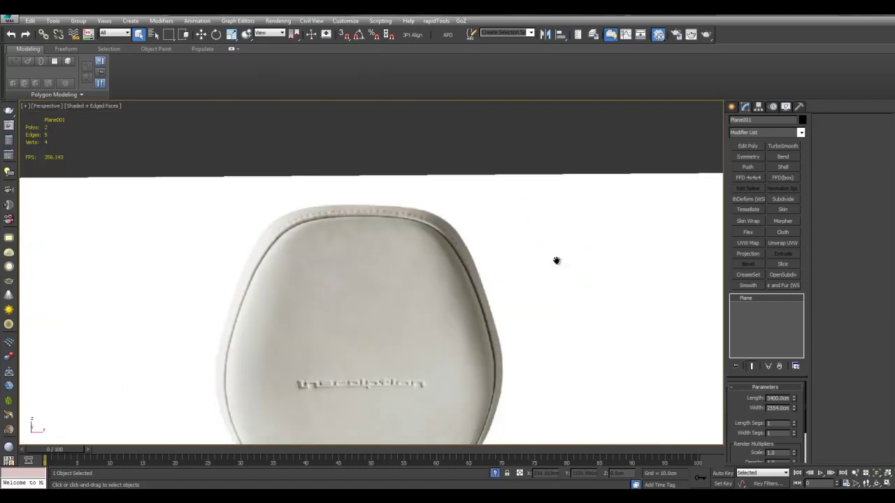
pyautogui.scroll(-3, 557, 260)
# Step: Create a plane covering the headrest in the Front view and make it see-through over the reference
pyautogui.click(732, 107)
pyautogui.click(781, 206)
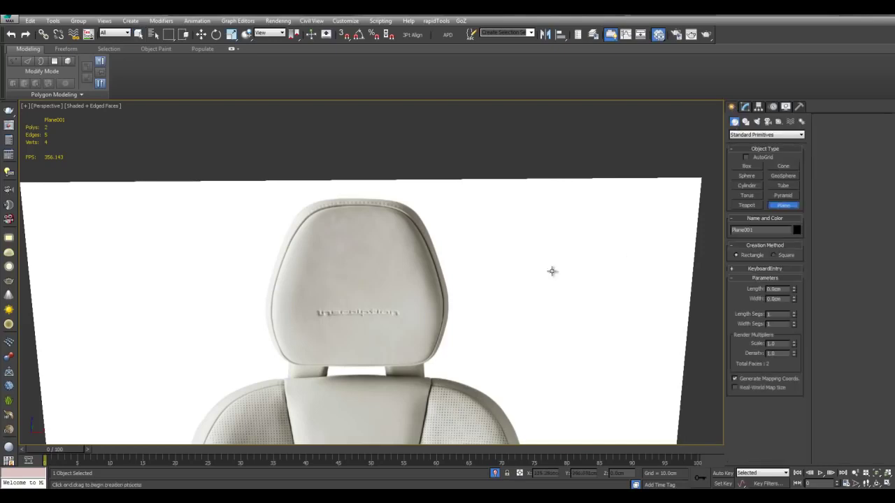
pyautogui.scroll(-2, 551, 268)
pyautogui.hotkey('alt', 'w')
pyautogui.rightClick(518, 176)
pyautogui.hotkey('alt', 'w')
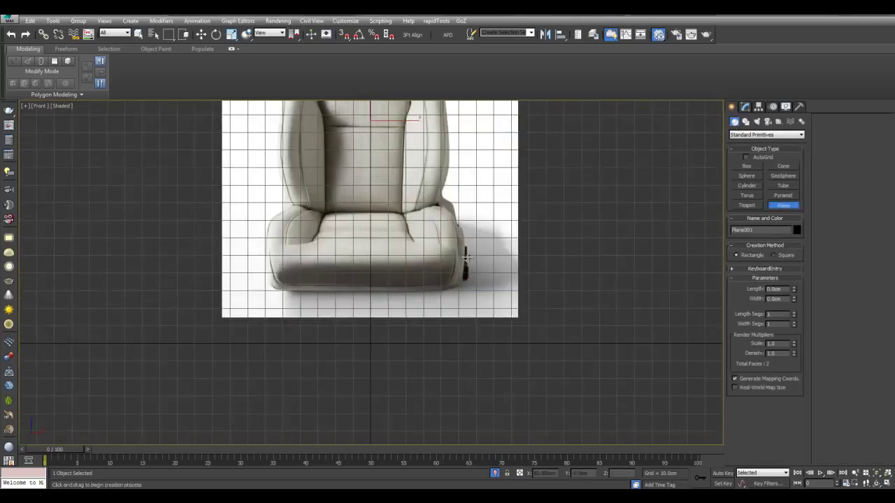
pyautogui.press('g')
pyautogui.moveTo(452, 150); pyautogui.dragTo(469, 345, button='middle')
pyautogui.moveTo(417, 138); pyautogui.dragTo(424, 243, button='middle')
pyautogui.scroll(2, 425, 242)
pyautogui.moveTo(332, 196)
pyautogui.mouseDown()
pyautogui.moveTo(510, 331)
pyautogui.moveTo(503, 351)
pyautogui.mouseUp()
pyautogui.press('w')
pyautogui.hotkey('alt', 'x')
pyautogui.scroll(-1, 656, 296)
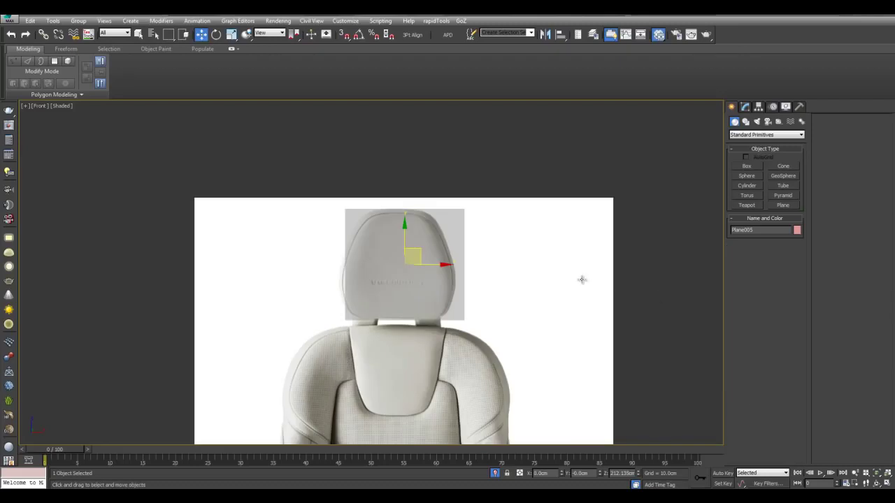
# Step: Add an Edit Poly modifier to the headrest plane and insert a horizontal edge across its middle
pyautogui.moveTo(532, 275); pyautogui.dragTo(517, 263, button='middle')
pyautogui.scroll(2, 508, 263)
pyautogui.moveTo(481, 216); pyautogui.dragTo(527, 232, button='middle')
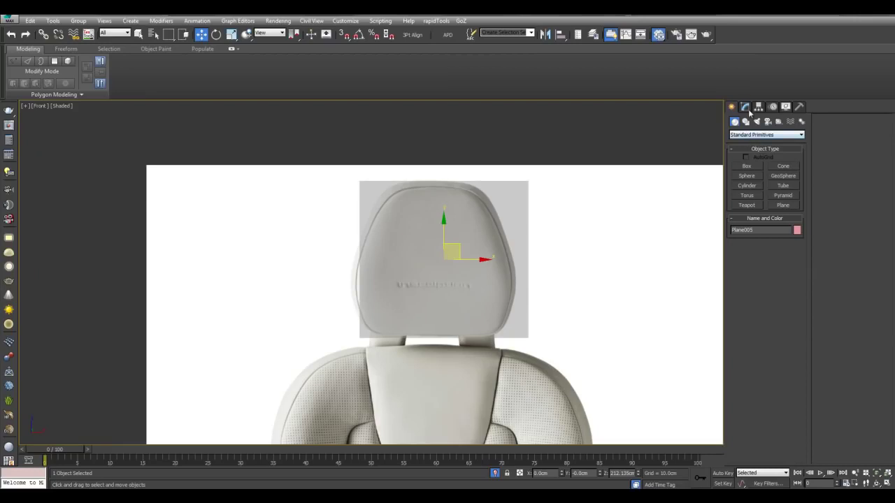
pyautogui.click(745, 107)
pyautogui.moveTo(655, 254); pyautogui.dragTo(645, 256, button='middle')
pyautogui.click(753, 146)
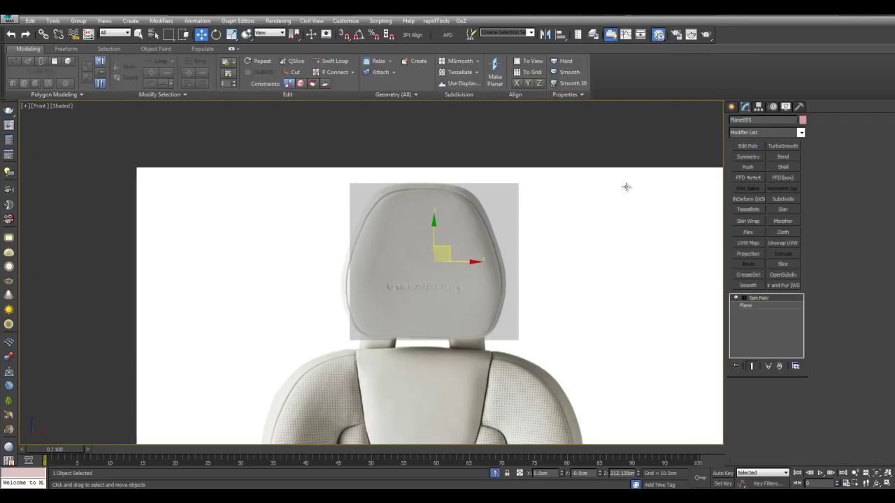
pyautogui.press('1')
pyautogui.moveTo(518, 278); pyautogui.dragTo(529, 270, button='middle')
pyautogui.hotkey('alt', 's')
pyautogui.click(527, 260)
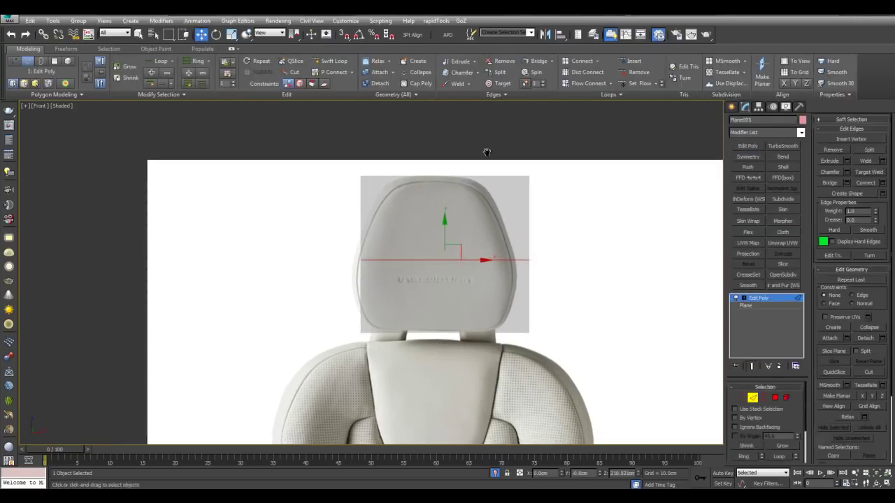
# Step: Scale the plane's upper and lower edges narrower to follow the headrest outline
pyautogui.moveTo(362, 181); pyautogui.dragTo(357, 190, button='middle')
pyautogui.click(483, 185)
pyautogui.moveTo(482, 188); pyautogui.dragTo(461, 186)
pyautogui.click(467, 340)
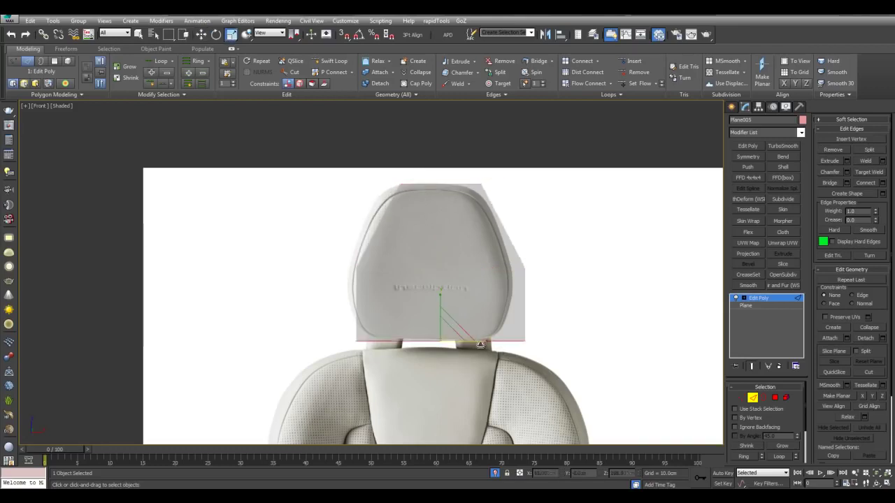
pyautogui.moveTo(486, 341); pyautogui.dragTo(480, 342)
pyautogui.press('2')
pyautogui.press('q')
# Step: Give the headrest plane thickness with a Shell modifier using a 25 cm outer amount, working in the Perspective view
pyautogui.hotkey('alt', 'w')
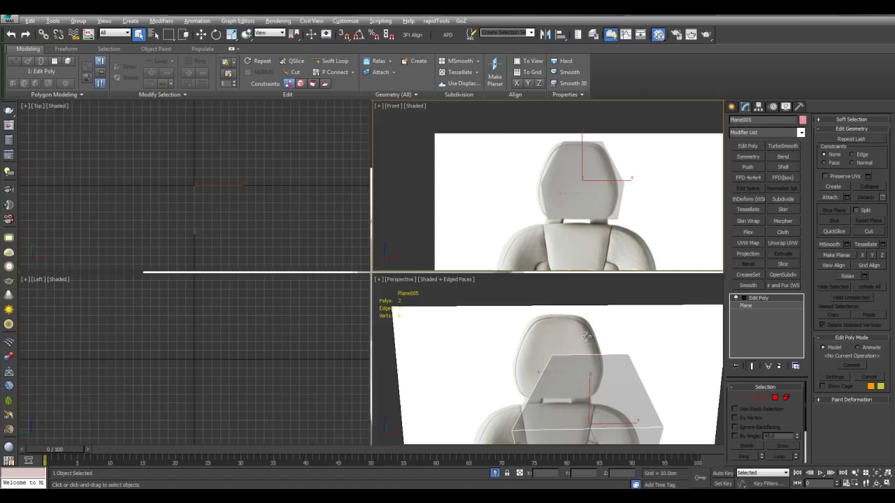
pyautogui.rightClick(592, 339)
pyautogui.hotkey('alt', 'w')
pyautogui.press('z')
pyautogui.hotkey('alt', 'x')
pyautogui.scroll(-5, 574, 281)
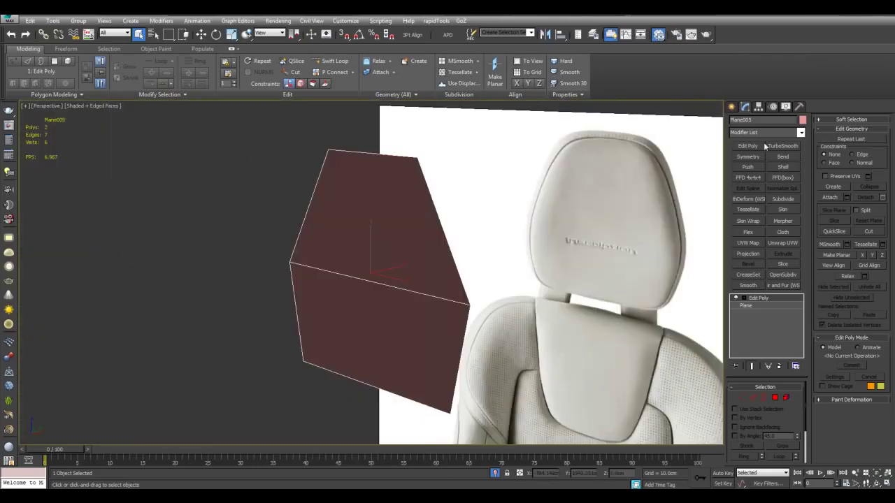
pyautogui.click(791, 169)
pyautogui.write('2')
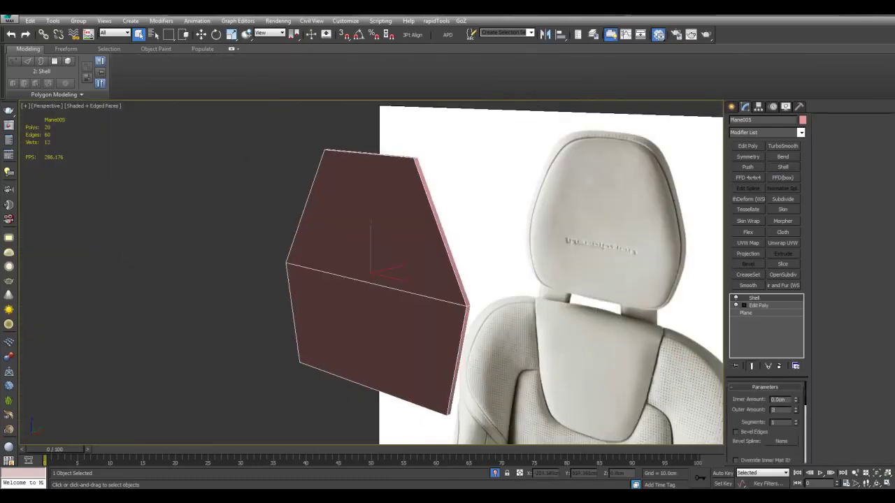
pyautogui.write('5')
pyautogui.press('Return')
pyautogui.keyDown('alt'); pyautogui.moveTo(602, 332); pyautogui.dragTo(703, 341, button='middle'); pyautogui.keyUp('alt')
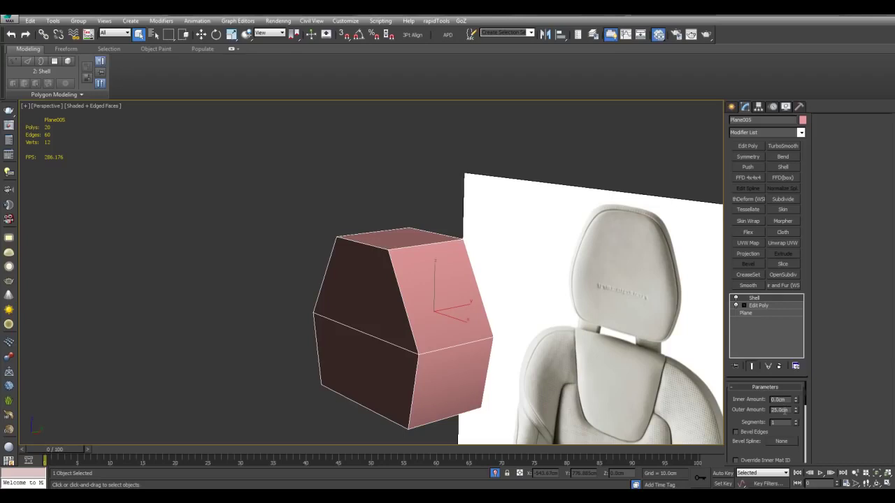
# Step: Set the Shell modifier's outer amount to 18 cm
pyautogui.doubleClick(784, 411)
pyautogui.write('18')
pyautogui.press('Return')
pyautogui.moveTo(585, 269); pyautogui.dragTo(582, 265, button='middle')
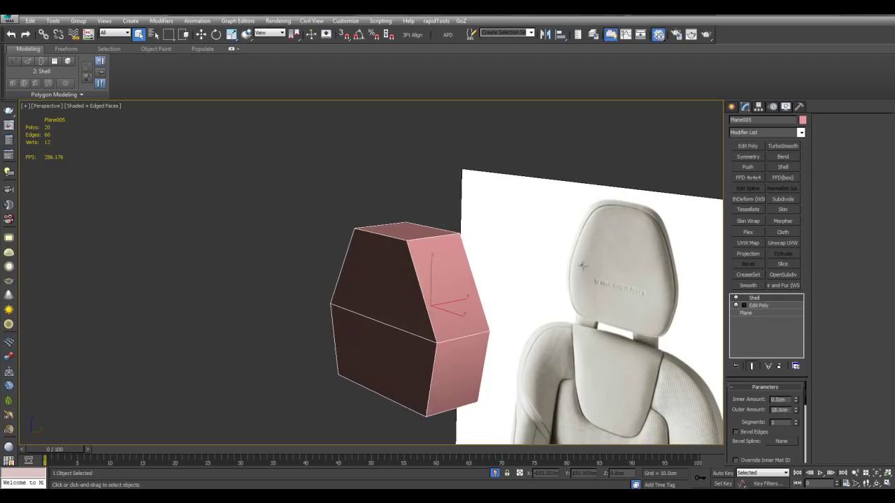
# Step: Try a TurboSmooth modifier with more iterations on the shelled headrest, and remove it from the stack
pyautogui.click(784, 146)
pyautogui.click(795, 403)
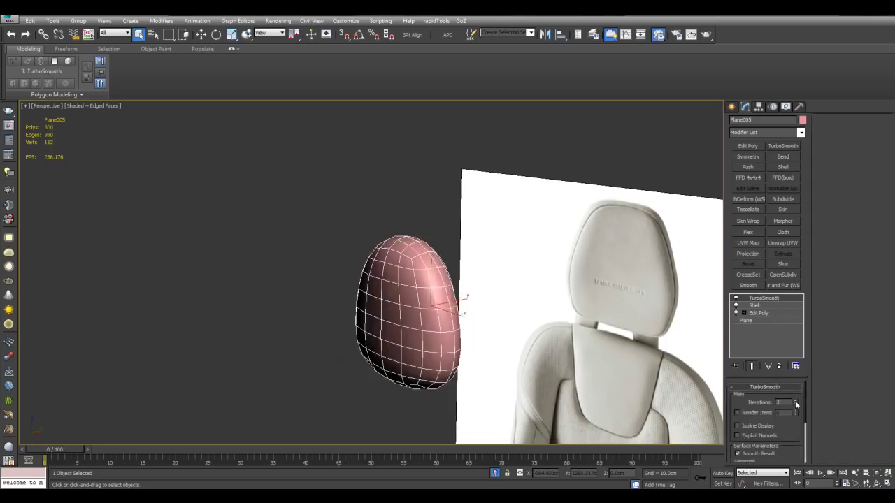
pyautogui.click(765, 307)
pyautogui.click(773, 299)
pyautogui.rightClick(773, 298)
pyautogui.click(791, 107)
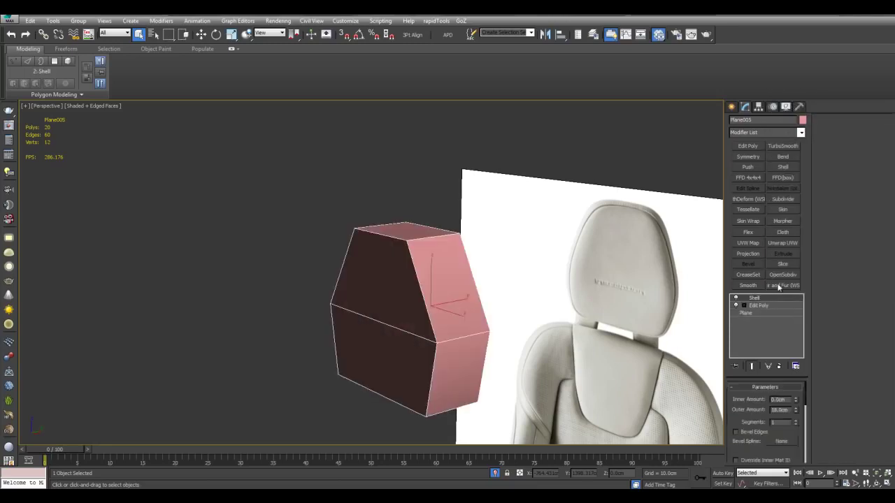
# Step: Add Edit Poly and OpenSubdiv modifiers above the Shell and raise the OpenSubdiv iterations
pyautogui.click(748, 147)
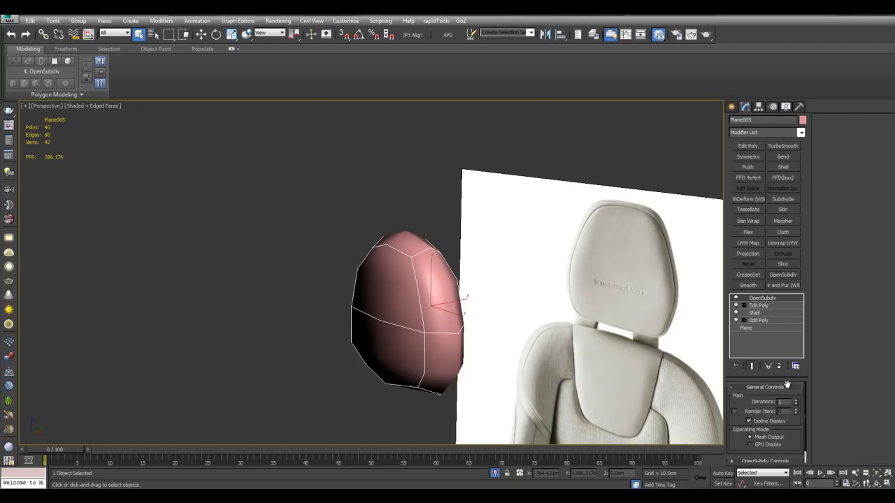
pyautogui.click(795, 401)
# Step: In the Edit Poly below OpenSubdiv, increase the crease of all headrest edges except the horizontal loop around the middle
pyautogui.click(760, 305)
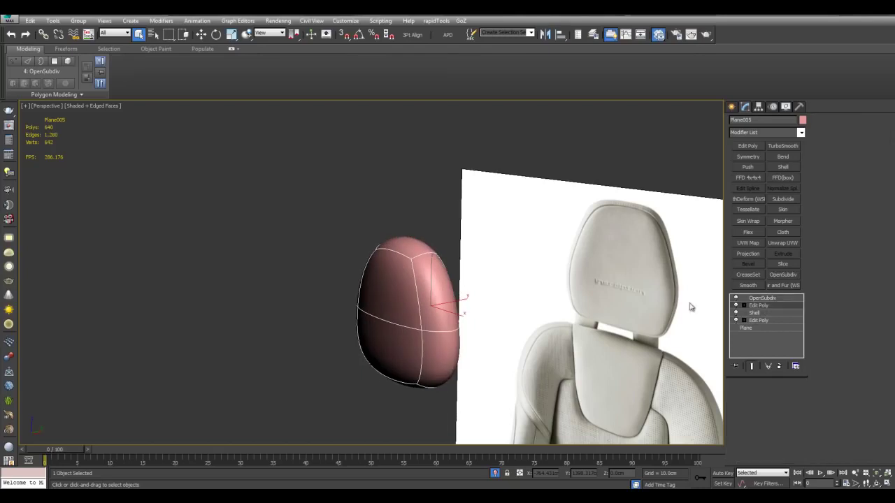
pyautogui.keyDown('alt'); pyautogui.moveTo(622, 297); pyautogui.dragTo(580, 290, button='middle'); pyautogui.keyUp('alt')
pyautogui.press('2')
pyautogui.moveTo(403, 275); pyautogui.dragTo(441, 251, button='middle')
pyautogui.hotkey('alt', 'x')
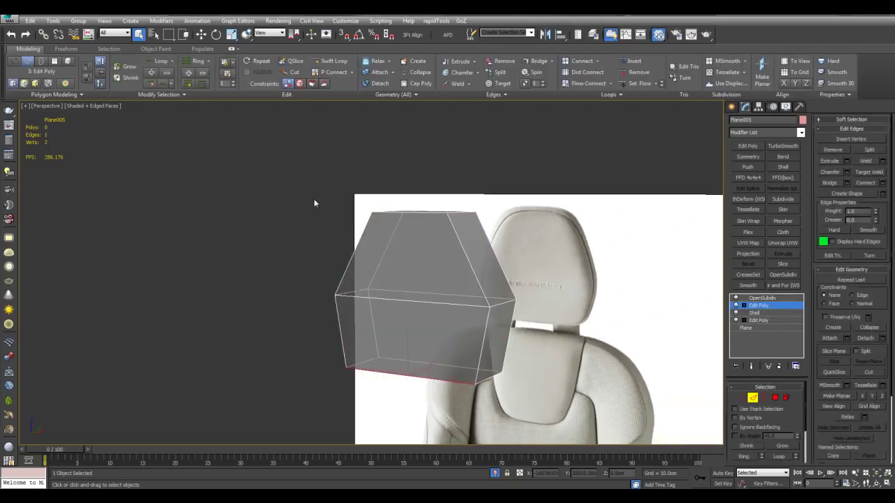
pyautogui.moveTo(313, 202); pyautogui.dragTo(517, 269)
pyautogui.keyDown('ctrl'); pyautogui.moveTo(518, 408); pyautogui.dragTo(552, 422); pyautogui.keyUp('ctrl')
pyautogui.hotkey('alt', 'x')
pyautogui.keyDown('alt'); pyautogui.moveTo(562, 302); pyautogui.dragTo(571, 294, button='middle'); pyautogui.keyUp('alt')
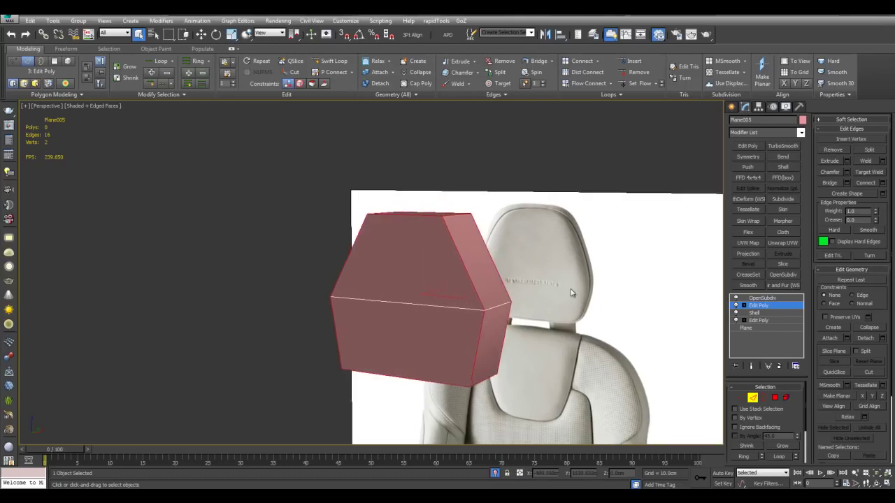
pyautogui.press('F4')
pyautogui.scroll(3, 570, 293)
pyautogui.moveTo(876, 223); pyautogui.dragTo(874, 216)
pyautogui.press('2')
pyautogui.moveTo(554, 226); pyautogui.dragTo(458, 174, button='middle')
pyautogui.press('F4')
# Step: Add an Edit Poly above OpenSubdiv and detach the polygons of the headrest's back half as a separate object
pyautogui.click(769, 300)
pyautogui.click(748, 146)
pyautogui.press('4')
pyautogui.hotkey('alt', 'x')
pyautogui.moveTo(457, 150); pyautogui.dragTo(366, 404)
pyautogui.keyDown('alt'); pyautogui.moveTo(366, 404); pyautogui.dragTo(453, 355, button='middle'); pyautogui.keyUp('alt')
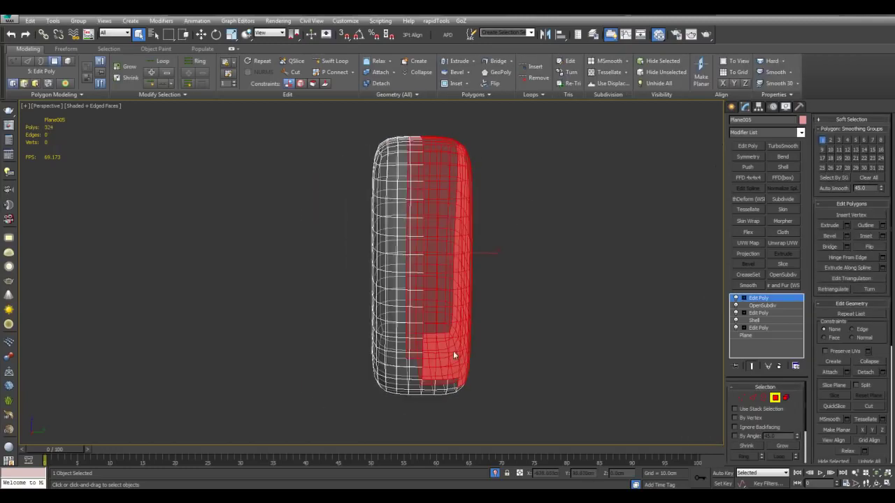
pyautogui.moveTo(458, 333); pyautogui.dragTo(400, 427)
pyautogui.hotkey('alt', 'x')
pyautogui.keyDown('alt'); pyautogui.moveTo(401, 425); pyautogui.dragTo(527, 300, button='middle'); pyautogui.keyUp('alt')
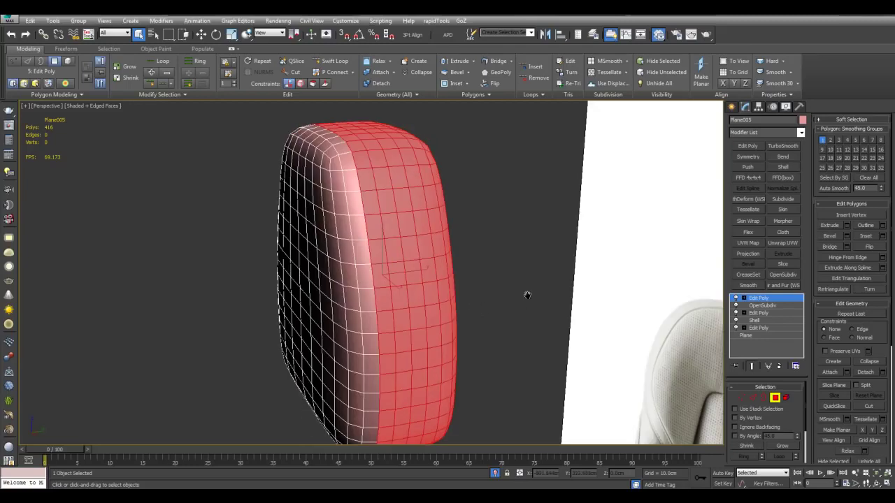
pyautogui.hotkey('ctrl', 'd')
pyautogui.click(468, 249)
pyautogui.press('4')
# Step: Apply a Shell modifier with a 1 cm outer amount to the detached back half of the headrest
pyautogui.moveTo(485, 158); pyautogui.dragTo(392, 203)
pyautogui.click(312, 198)
pyautogui.click(783, 166)
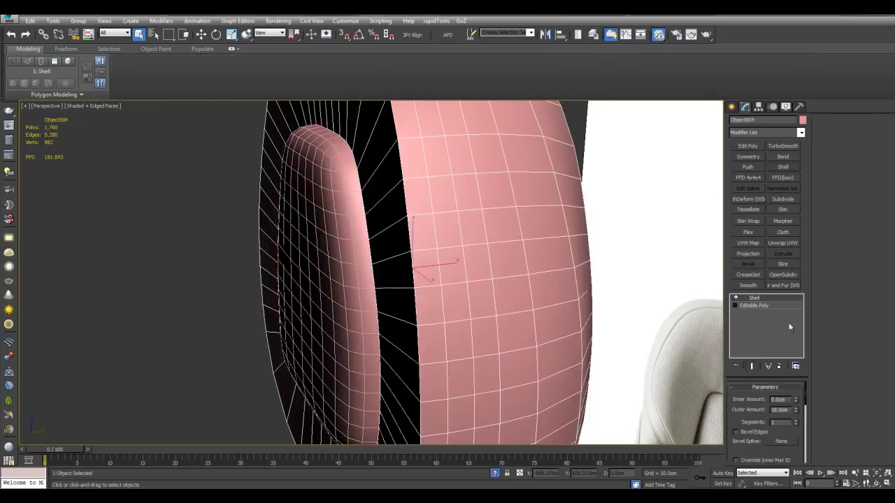
pyautogui.doubleClick(787, 410)
pyautogui.write('2')
pyautogui.press('Return')
pyautogui.keyDown('alt'); pyautogui.moveTo(557, 335); pyautogui.dragTo(609, 318, button='middle'); pyautogui.keyUp('alt')
pyautogui.moveTo(789, 410); pyautogui.dragTo(726, 406)
pyautogui.write('1')
pyautogui.press('Return')
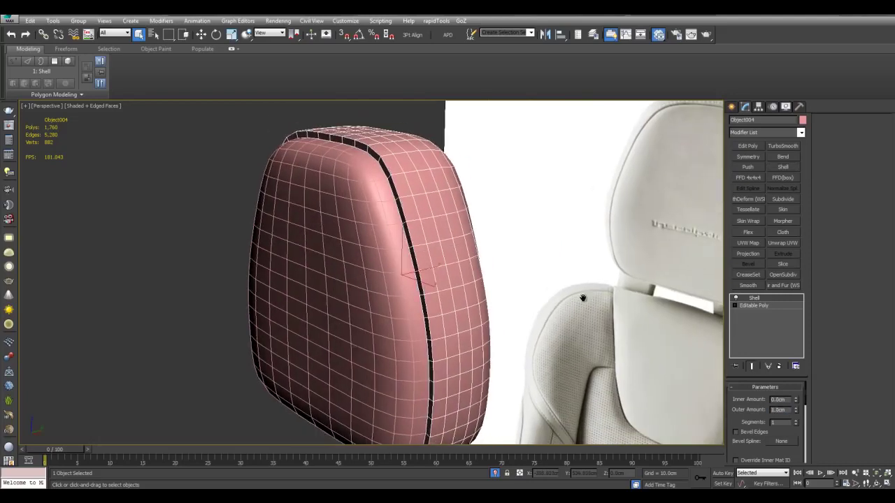
# Step: Add a TurboSmooth modifier to the shelled back half and raise its iterations
pyautogui.keyDown('alt'); pyautogui.moveTo(582, 298); pyautogui.dragTo(629, 277, button='middle'); pyautogui.keyUp('alt')
pyautogui.scroll(3, 637, 245)
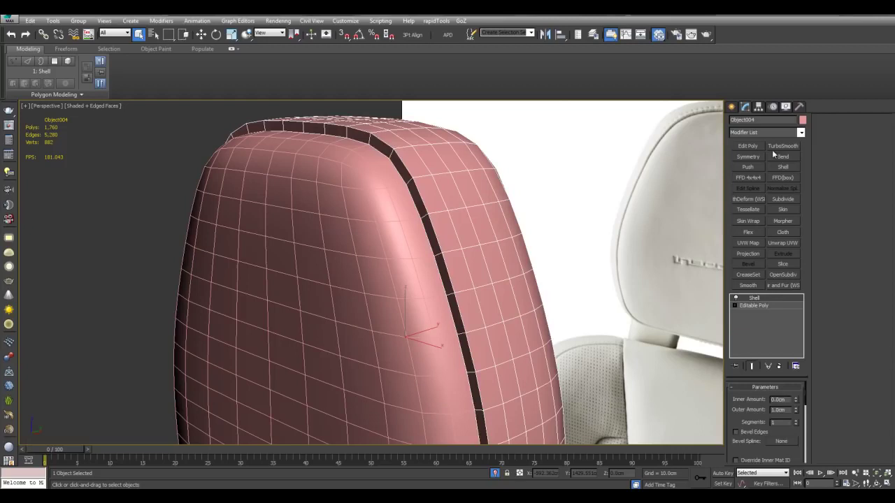
pyautogui.click(781, 146)
pyautogui.click(795, 402)
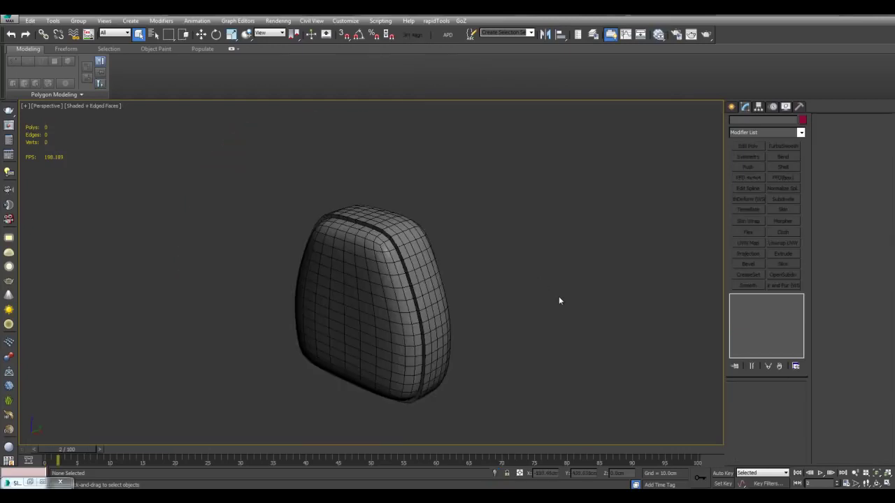
# Step: Select the full ring of polygons bordering the seam on the headrest's back half
pyautogui.scroll(3, 558, 301)
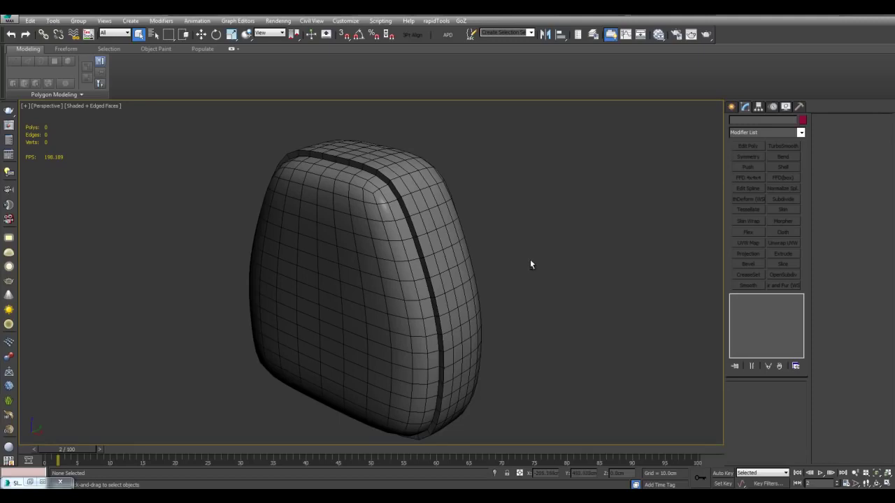
pyautogui.keyDown('alt'); pyautogui.moveTo(530, 264); pyautogui.dragTo(480, 247, button='middle'); pyautogui.keyUp('alt')
pyautogui.click(458, 234)
pyautogui.scroll(4, 483, 273)
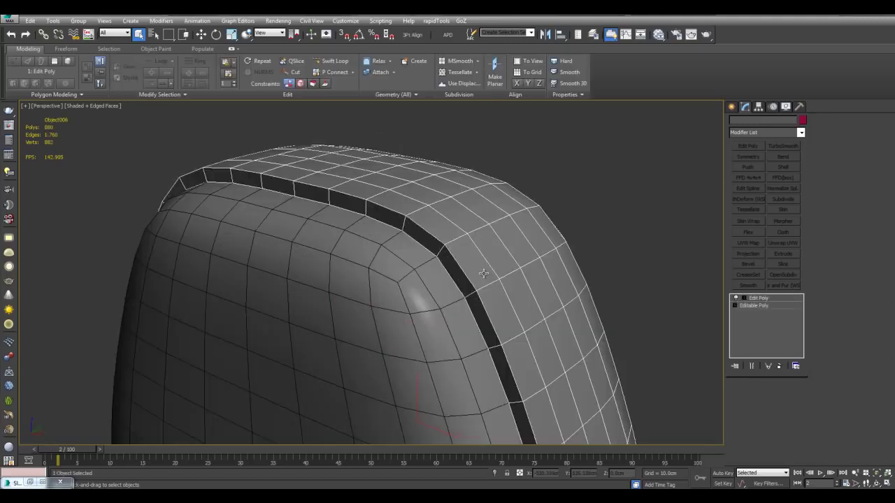
pyautogui.press('4')
pyautogui.click(483, 262)
pyautogui.keyDown('alt'); pyautogui.moveTo(483, 262); pyautogui.dragTo(421, 247, button='middle'); pyautogui.keyUp('alt')
pyautogui.keyDown('shift'); pyautogui.click(422, 267); pyautogui.keyUp('shift')
pyautogui.scroll(-5, 421, 267)
pyautogui.keyDown('alt'); pyautogui.moveTo(491, 275); pyautogui.dragTo(405, 302, button='middle'); pyautogui.keyUp('alt')
pyautogui.scroll(4, 434, 244)
pyautogui.keyDown('alt'); pyautogui.moveTo(360, 284); pyautogui.dragTo(583, 238, button='middle'); pyautogui.keyUp('alt')
# Step: Create a new VRayMtl in the Slate Material Editor and open its parameters
pyautogui.press('m')
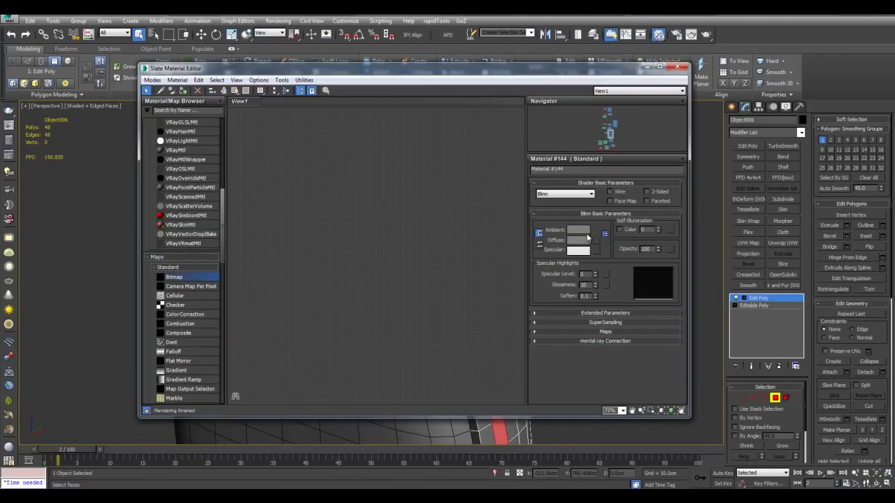
pyautogui.doubleClick(196, 152)
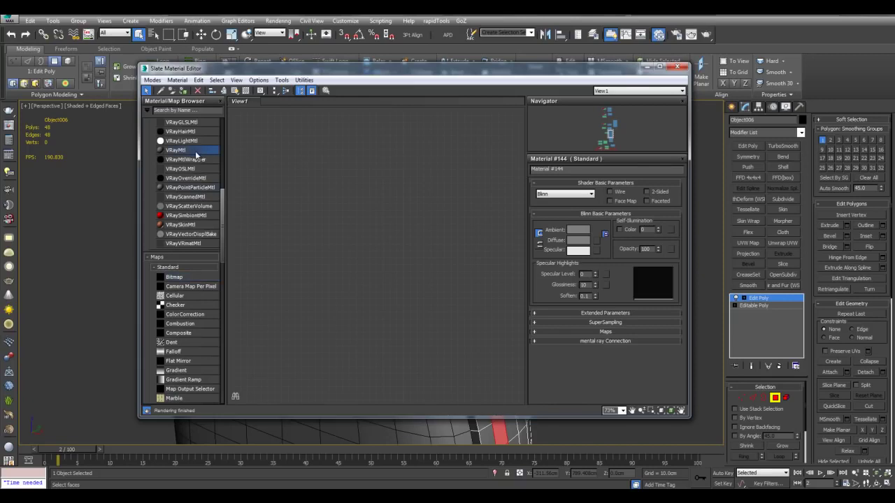
pyautogui.moveTo(378, 193); pyautogui.dragTo(427, 222)
pyautogui.scroll(2, 433, 193)
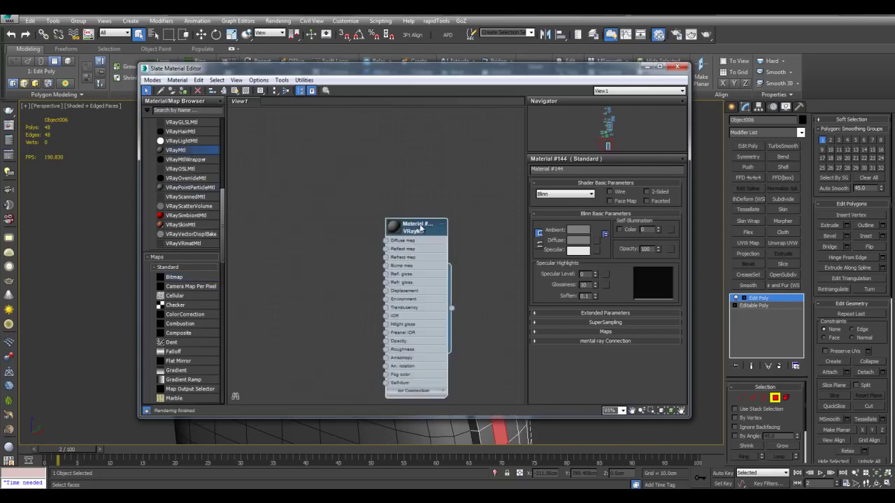
pyautogui.doubleClick(420, 227)
pyautogui.moveTo(412, 191); pyautogui.dragTo(455, 182, button='middle')
# Step: Set the VRayMtl's reflection glossiness to 0.6 and its reflection color to dark grey
pyautogui.click(583, 239)
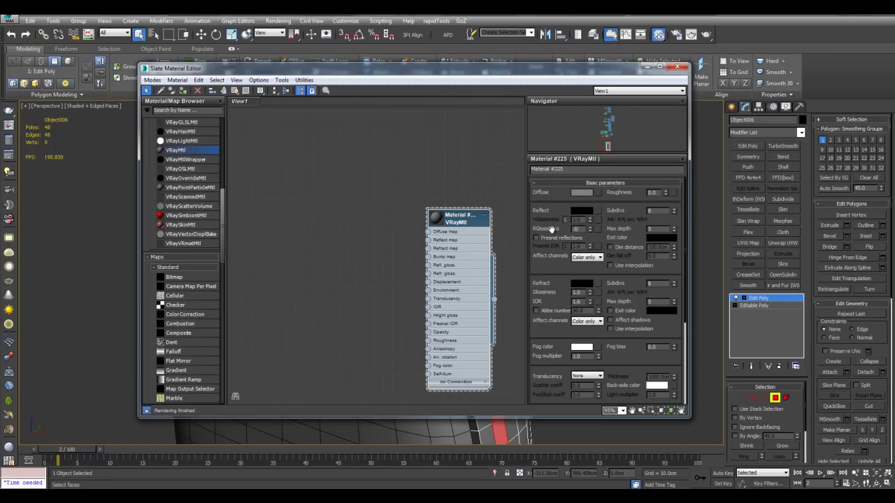
pyautogui.press('Return')
pyautogui.click(581, 211)
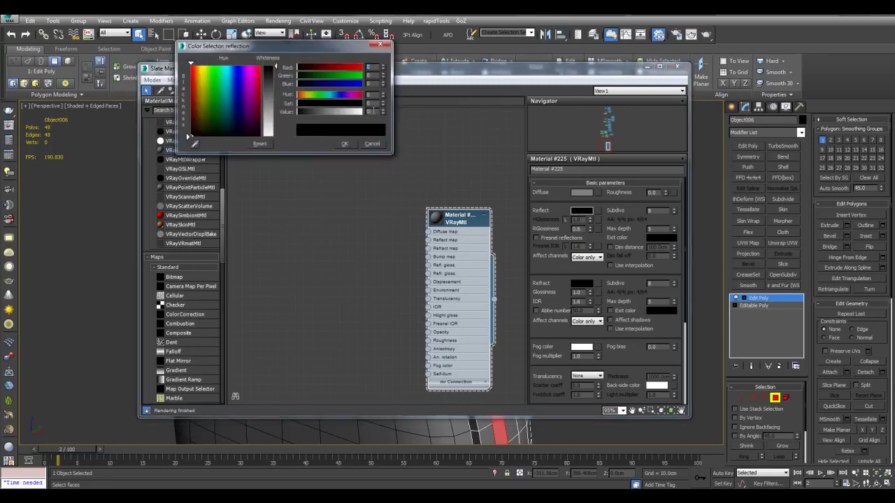
pyautogui.click(344, 143)
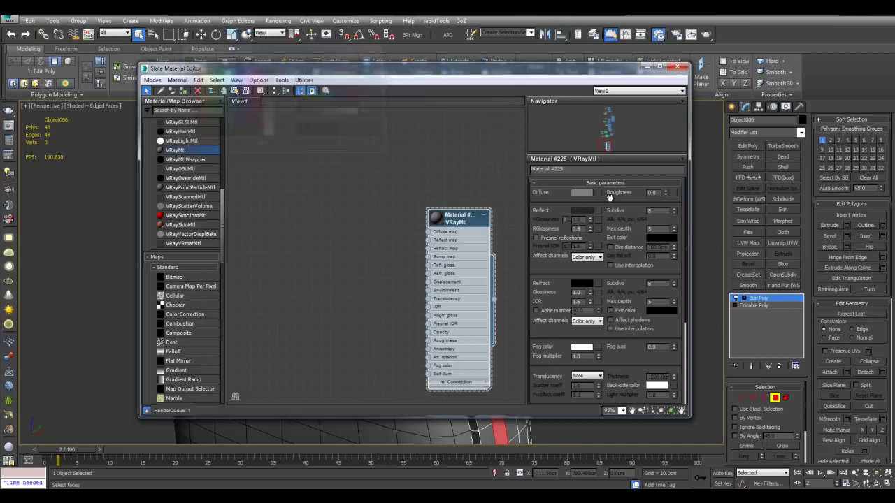
# Step: Set the VRayMtl's diffuse color to a near-black grey
pyautogui.click(587, 194)
pyautogui.click(270, 74)
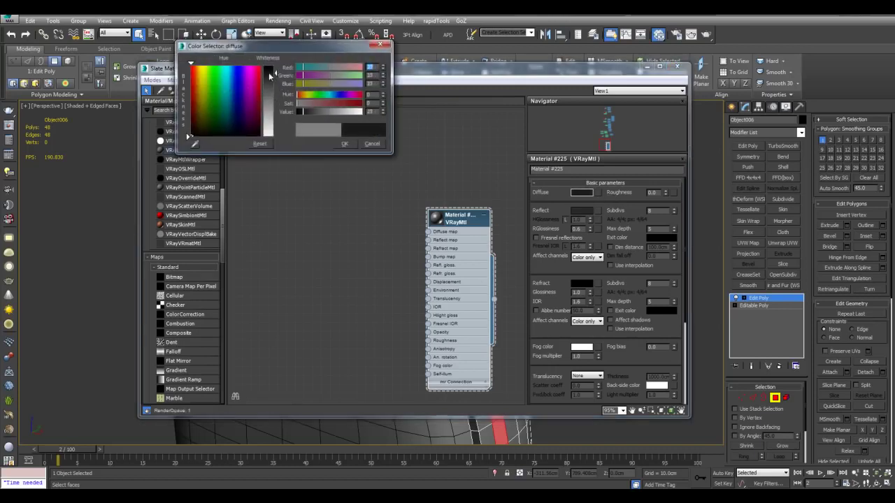
pyautogui.click(344, 144)
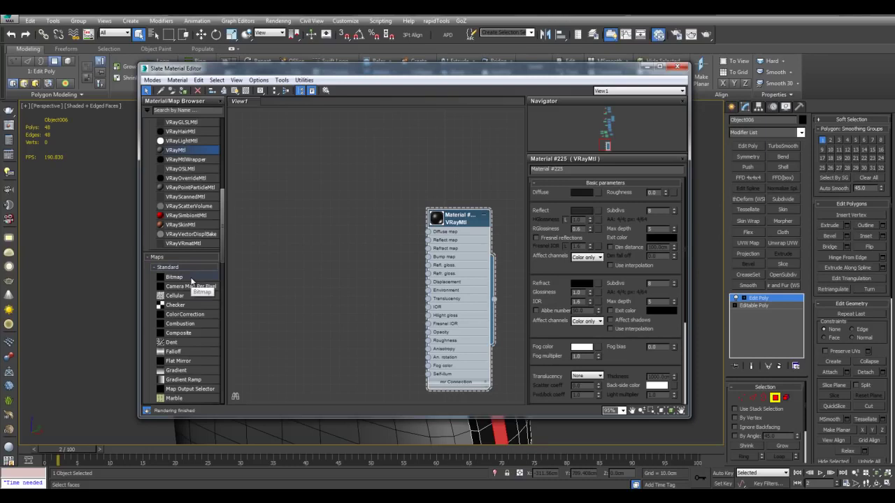
# Step: Load Plane003HeightMap_maxHeight10_2.png as a Bitmap map and connect it to the VRayMtl's diffuse map
pyautogui.doubleClick(191, 280)
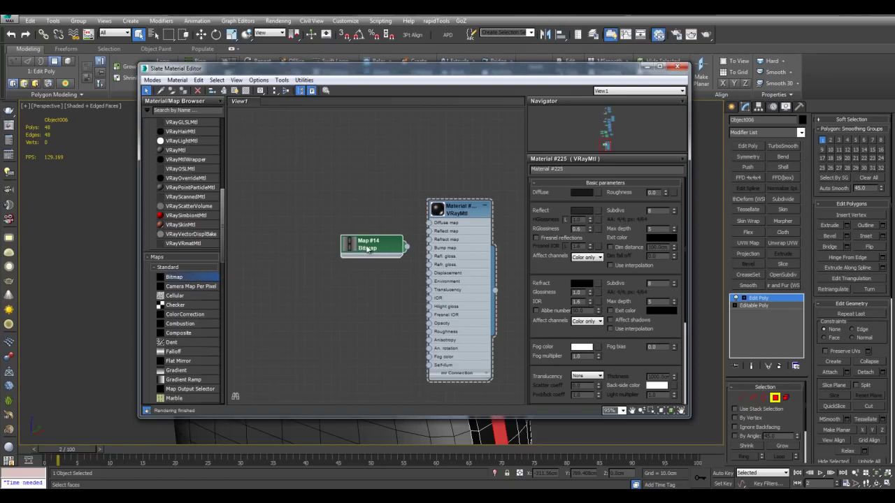
pyautogui.moveTo(368, 248); pyautogui.dragTo(430, 224)
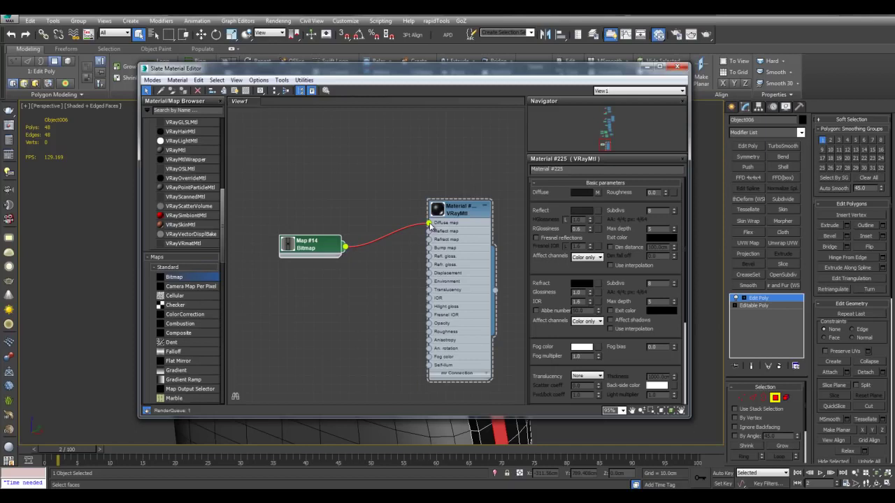
pyautogui.moveTo(384, 228); pyautogui.dragTo(390, 214, button='middle')
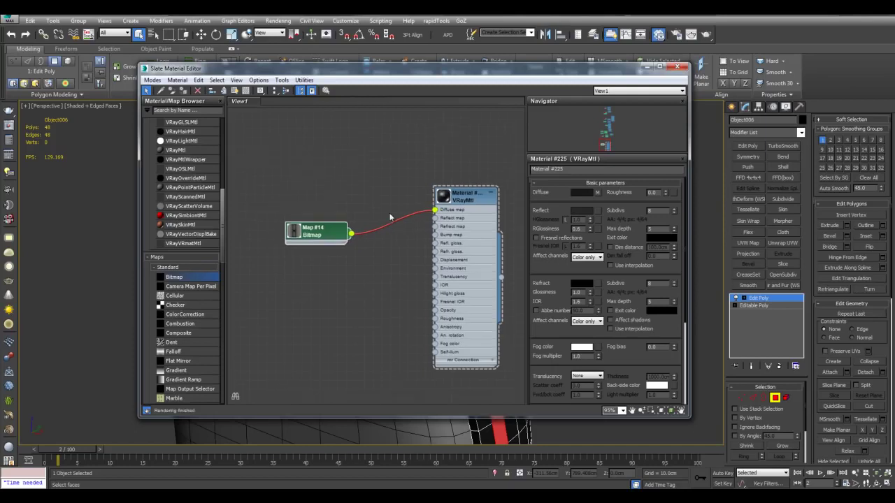
# Step: Open the Bitmap map's parameters and set its map channel to 2
pyautogui.doubleClick(333, 237)
pyautogui.moveTo(346, 194); pyautogui.dragTo(349, 214, button='middle')
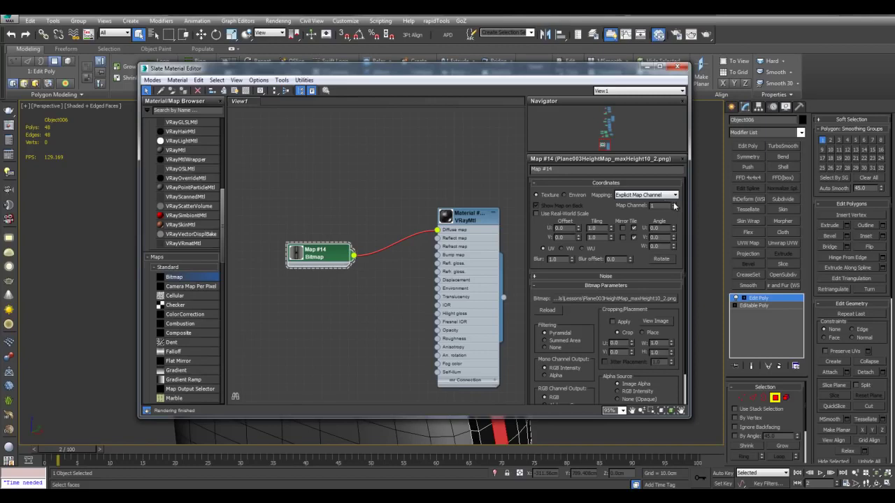
pyautogui.click(646, 67)
# Step: Add a UVW Map modifier to the selected seam polygons and set its map channel to 2
pyautogui.keyDown('alt'); pyautogui.moveTo(400, 238); pyautogui.dragTo(506, 264, button='middle'); pyautogui.keyUp('alt')
pyautogui.scroll(3, 501, 242)
pyautogui.scroll(-2, 584, 249)
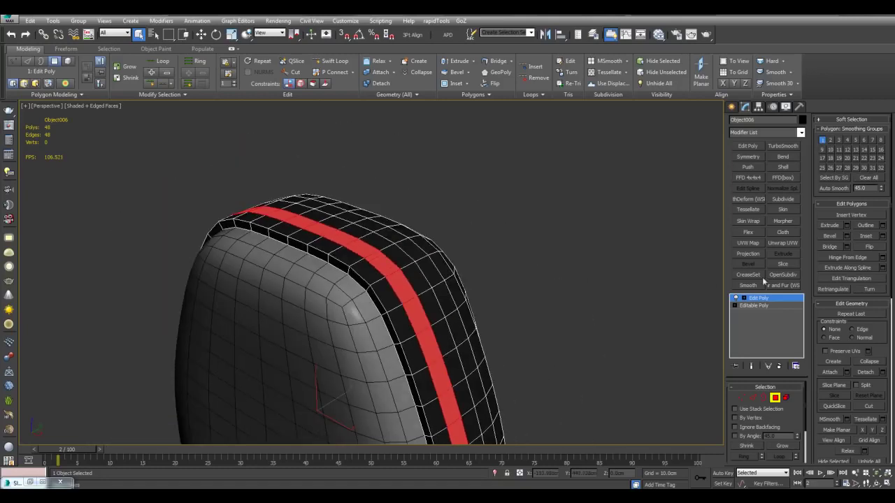
pyautogui.click(749, 243)
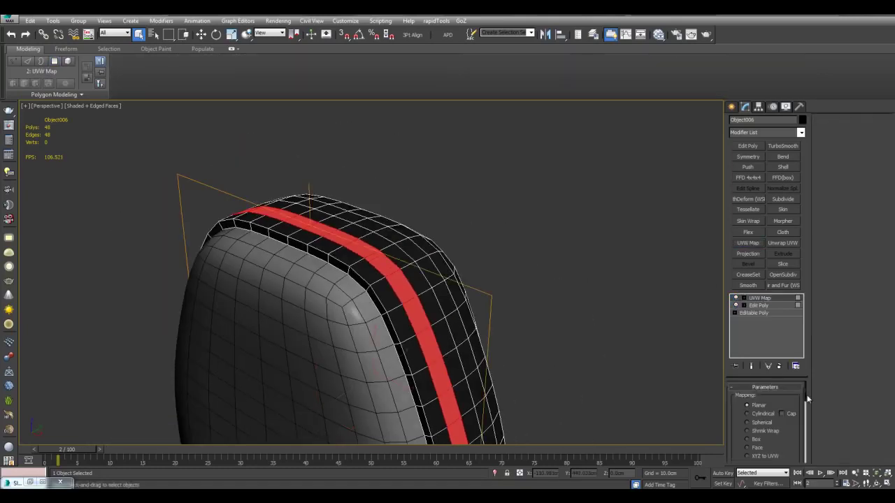
pyautogui.scroll(-5, 806, 397)
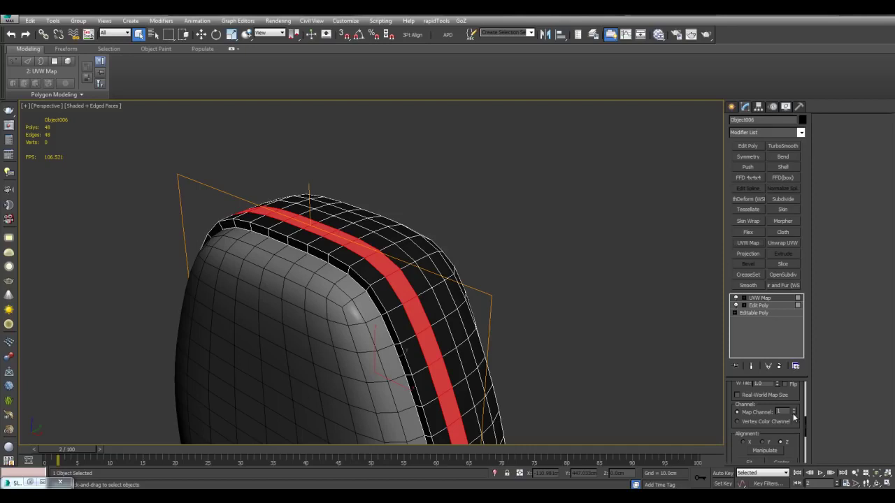
pyautogui.moveTo(803, 429); pyautogui.dragTo(807, 356)
pyautogui.keyDown('alt'); pyautogui.moveTo(635, 363); pyautogui.dragTo(575, 334, button='middle'); pyautogui.keyUp('alt')
# Step: Show the bitmap in the viewport and switch the UVW Map modifier to Face mapping
pyautogui.press('m')
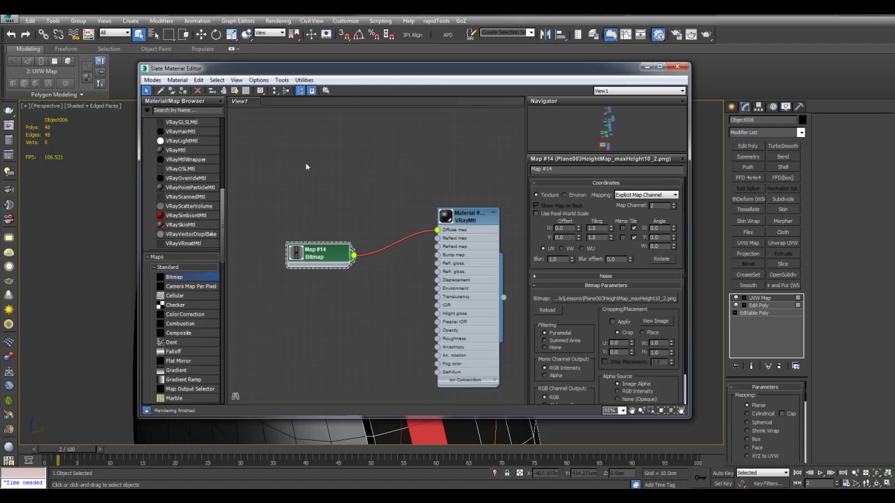
pyautogui.click(245, 90)
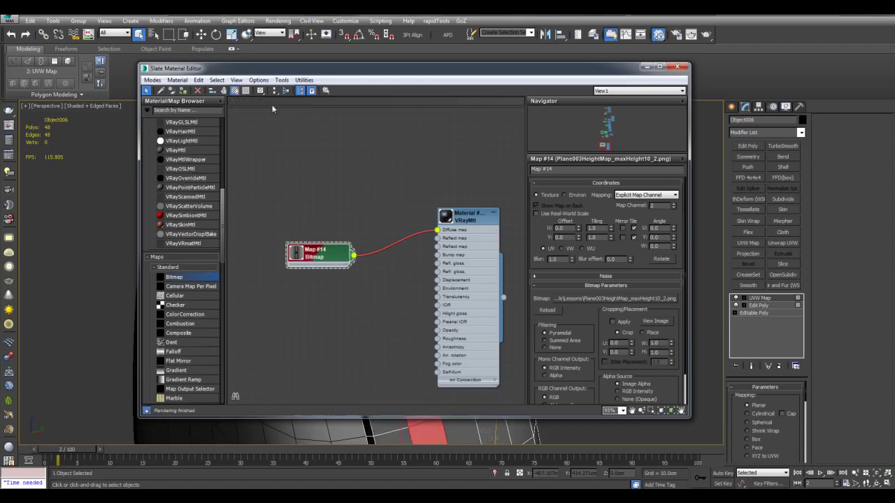
pyautogui.click(646, 67)
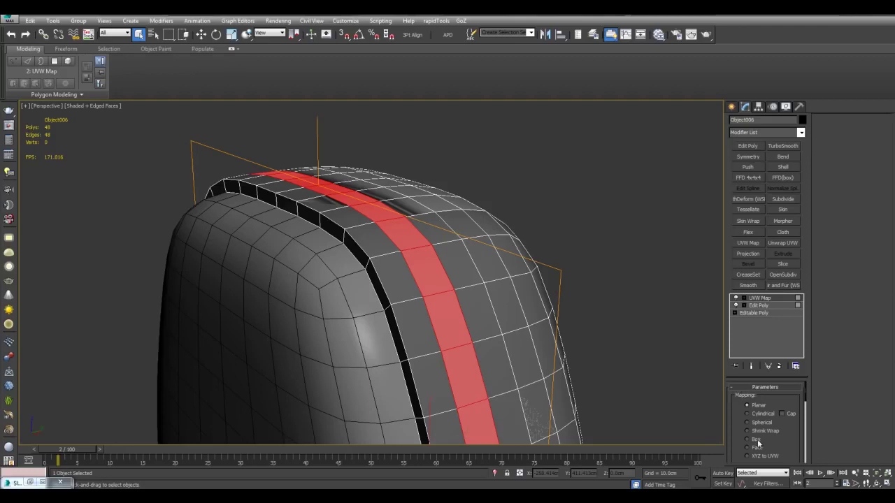
pyautogui.click(756, 448)
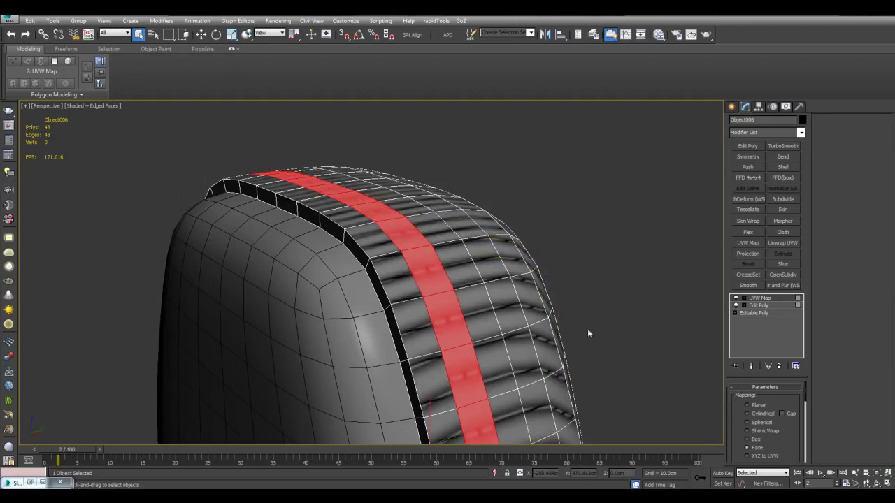
pyautogui.scroll(6, 417, 230)
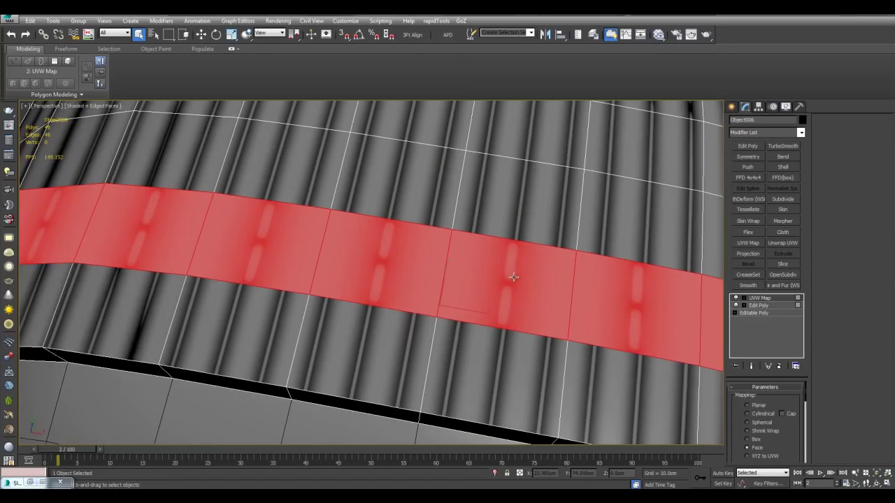
pyautogui.scroll(-5, 399, 250)
# Step: Set the bitmap's W angle to 90 and inspect the stitch direction along the headrest's seam strip
pyautogui.keyDown('alt'); pyautogui.moveTo(399, 249); pyautogui.dragTo(478, 290, button='middle'); pyautogui.keyUp('alt')
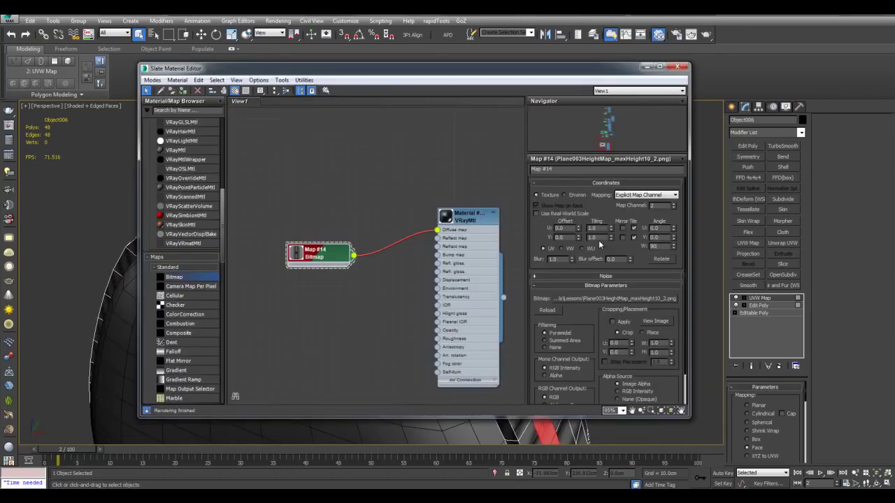
pyautogui.write('0')
pyautogui.press('Return')
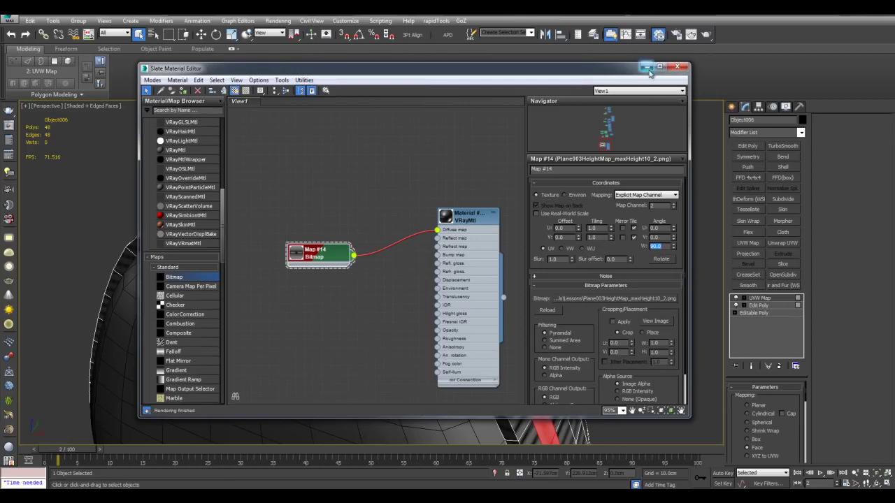
pyautogui.click(646, 67)
pyautogui.keyDown('alt'); pyautogui.moveTo(547, 181); pyautogui.dragTo(512, 259, button='middle'); pyautogui.keyUp('alt')
pyautogui.click(587, 255)
pyautogui.scroll(5, 383, 325)
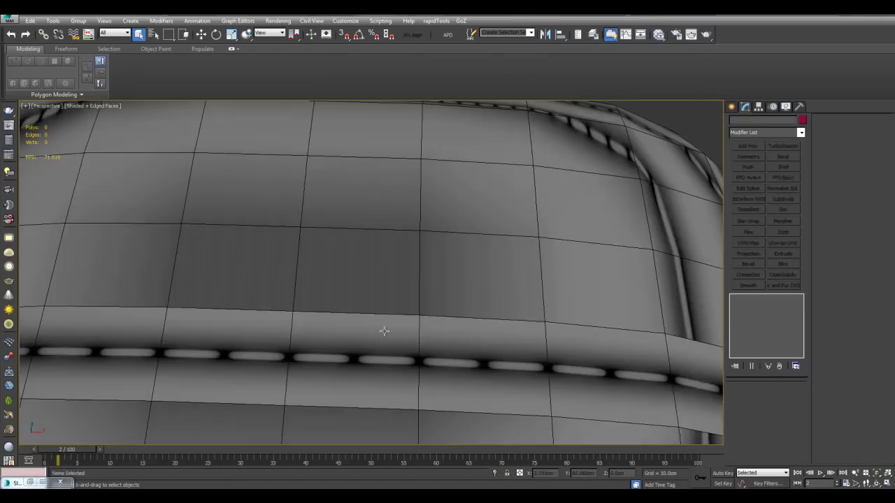
pyautogui.keyDown('alt'); pyautogui.moveTo(367, 339); pyautogui.dragTo(403, 259, button='middle'); pyautogui.keyUp('alt')
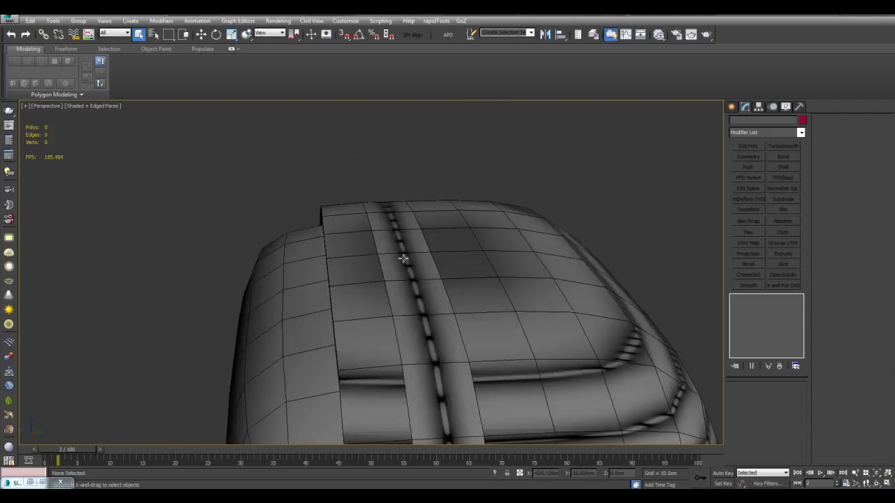
pyautogui.keyDown('alt'); pyautogui.moveTo(506, 271); pyautogui.dragTo(426, 251, button='middle'); pyautogui.keyUp('alt')
# Step: Set the bitmap's U tiling to 2.0 and inspect the repeated seam on the strip
pyautogui.press('m')
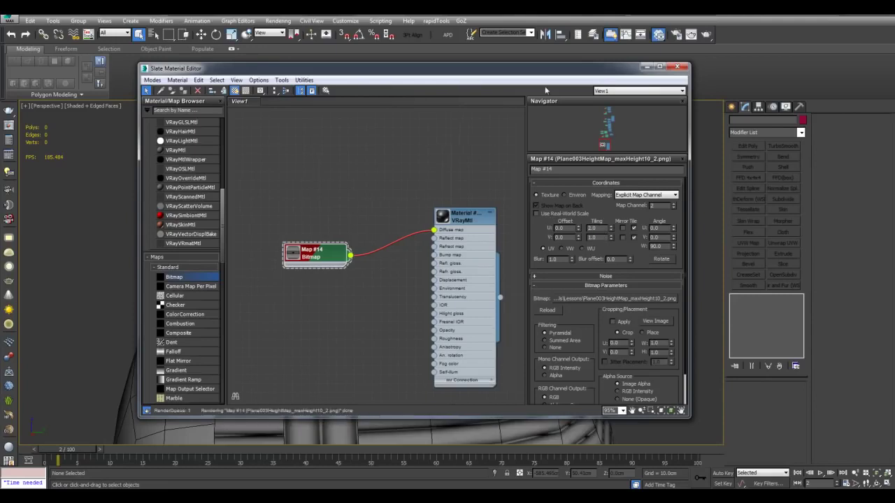
pyautogui.moveTo(552, 68); pyautogui.dragTo(566, 375)
pyautogui.keyDown('alt'); pyautogui.moveTo(505, 292); pyautogui.dragTo(537, 331, button='middle'); pyautogui.keyUp('alt')
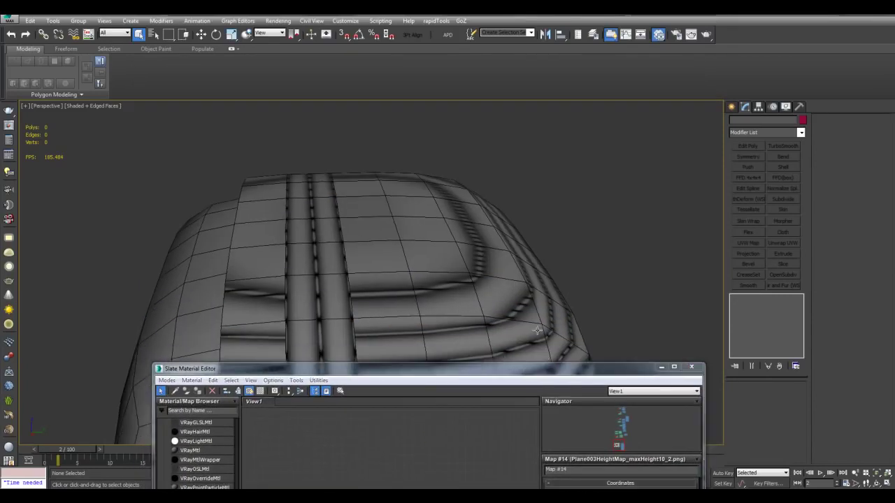
pyautogui.keyDown('alt'); pyautogui.moveTo(414, 298); pyautogui.dragTo(467, 284, button='middle'); pyautogui.keyUp('alt')
pyautogui.scroll(3, 464, 277)
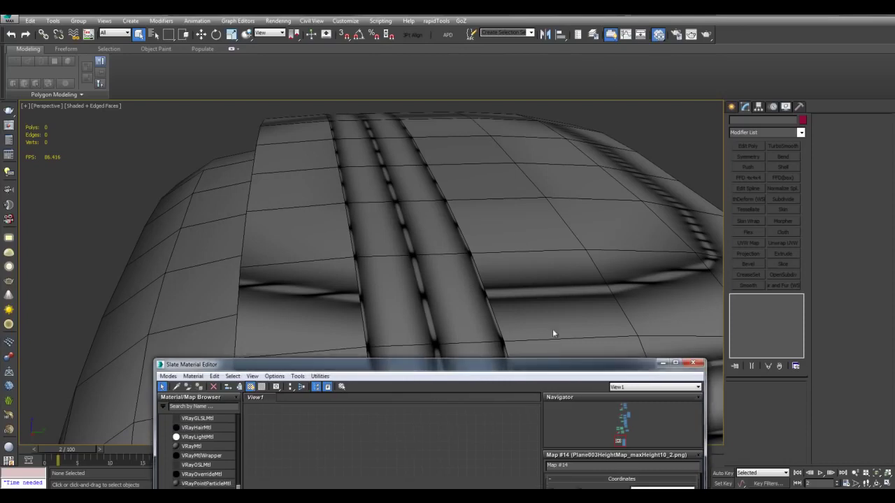
# Step: Set the bitmap's V offset to -0.24 to shift the seam across the strip
pyautogui.moveTo(550, 378); pyautogui.dragTo(388, 179)
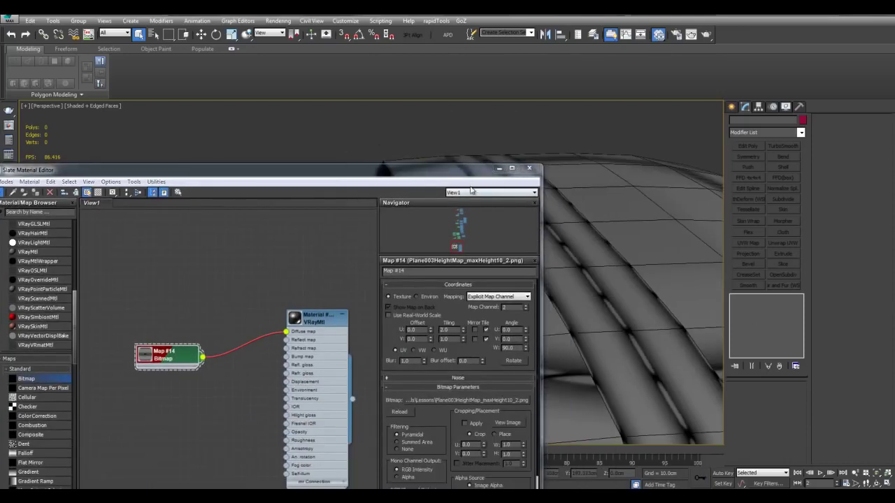
pyautogui.moveTo(462, 170); pyautogui.dragTo(472, 82)
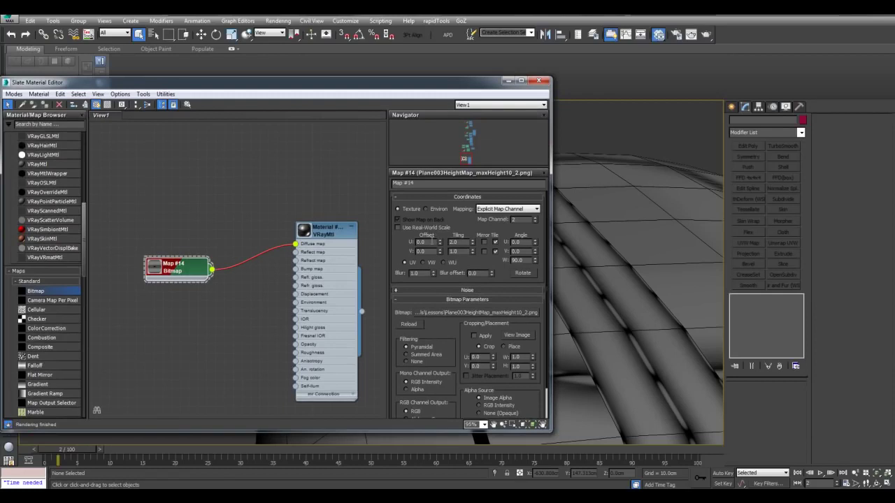
pyautogui.moveTo(438, 251); pyautogui.dragTo(444, 262)
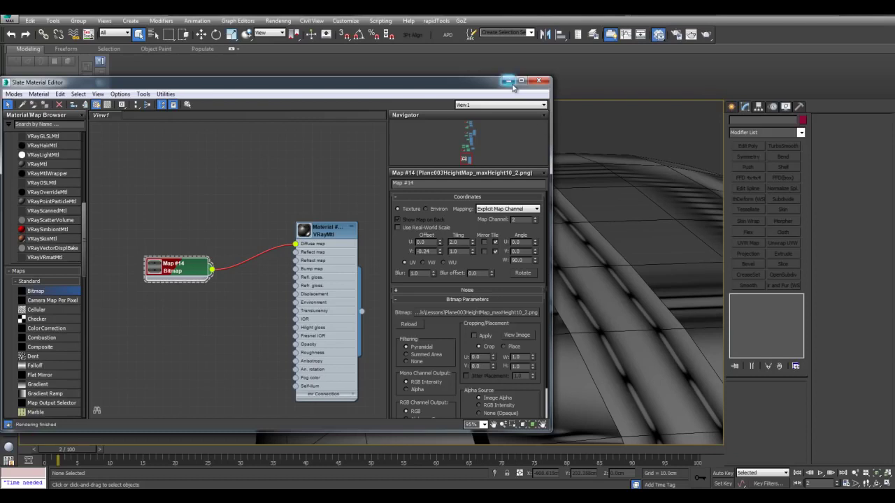
pyautogui.moveTo(502, 84); pyautogui.dragTo(543, 86)
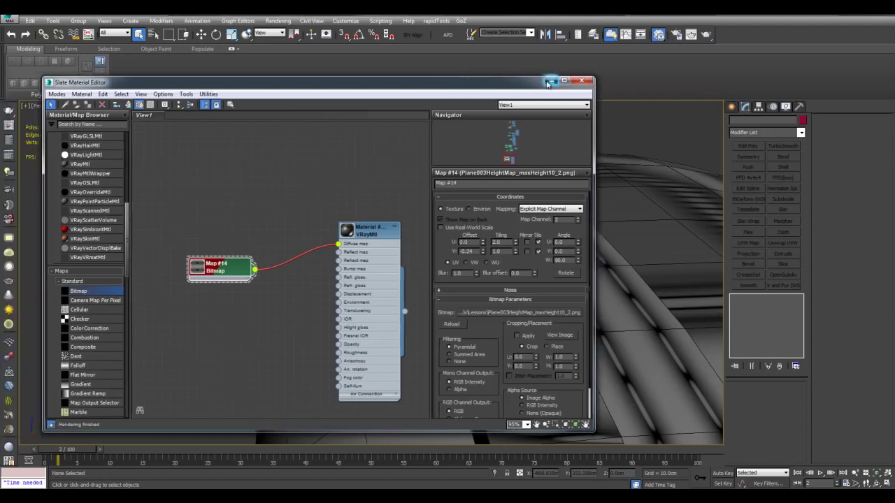
pyautogui.click(550, 81)
# Step: Select the headrest's back half and add an Edit Poly modifier above its UVW Map
pyautogui.keyDown('alt'); pyautogui.moveTo(503, 153); pyautogui.dragTo(495, 315, button='middle'); pyautogui.keyUp('alt')
pyautogui.click(494, 282)
pyautogui.keyDown('alt'); pyautogui.moveTo(495, 282); pyautogui.dragTo(648, 244, button='middle'); pyautogui.keyUp('alt')
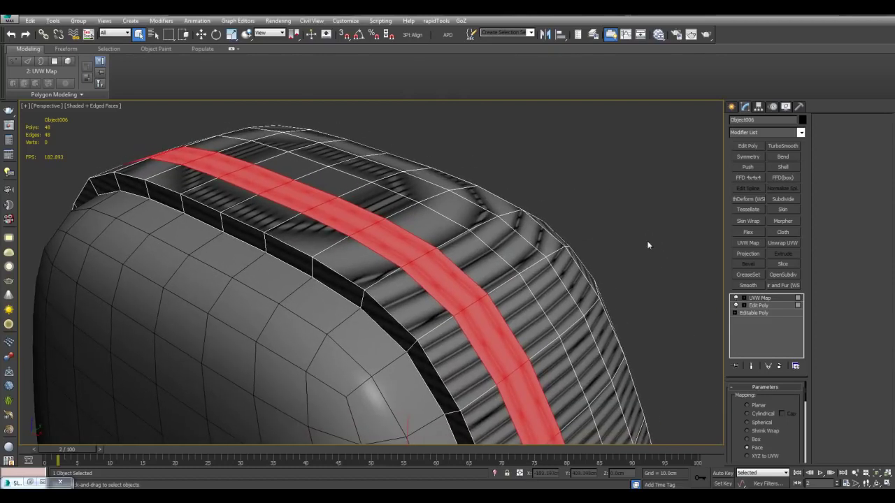
pyautogui.click(744, 146)
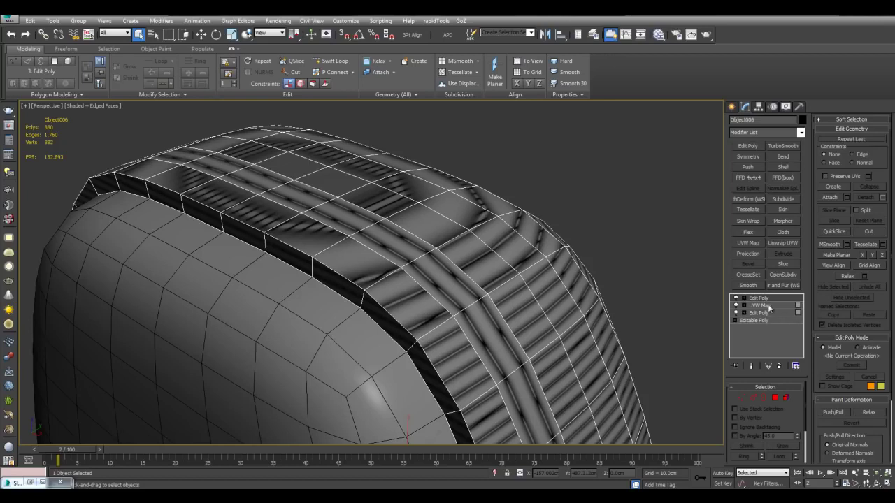
pyautogui.moveTo(635, 240); pyautogui.dragTo(605, 243, button='middle')
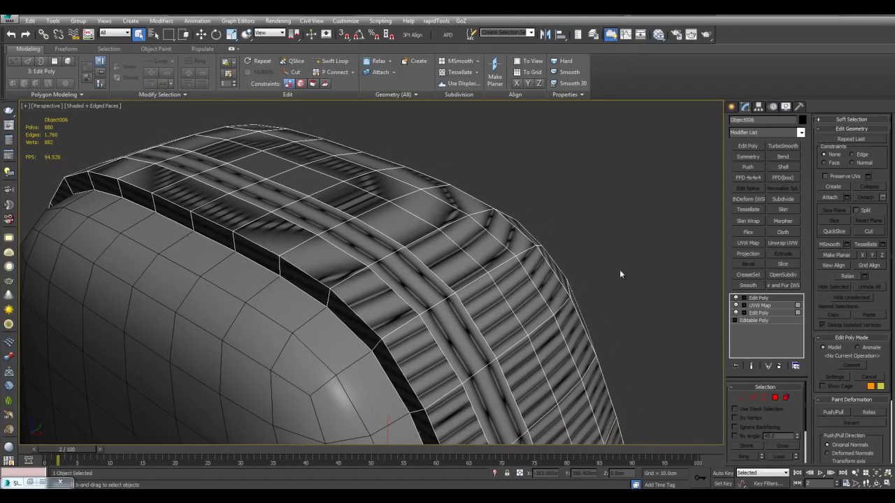
# Step: Add an Unwrap UVW modifier and switch it to map channel 2, abandoning the current channel's UVs
pyautogui.click(776, 243)
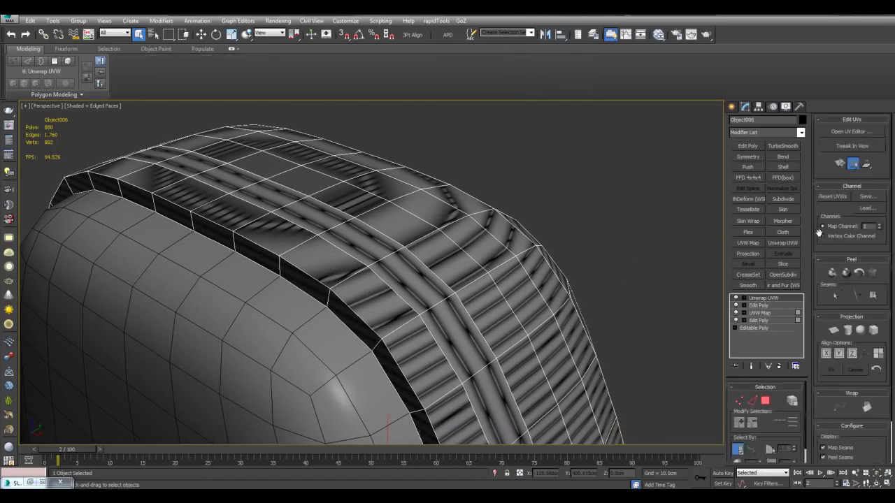
pyautogui.click(879, 224)
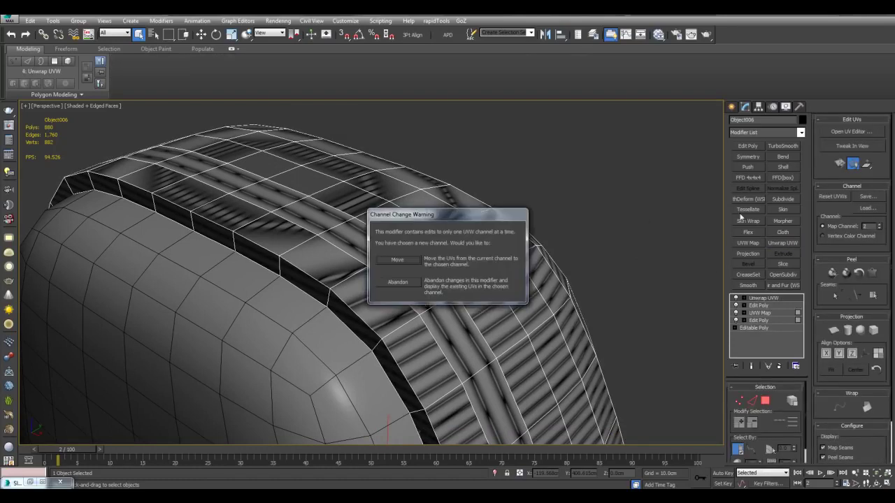
pyautogui.click(398, 283)
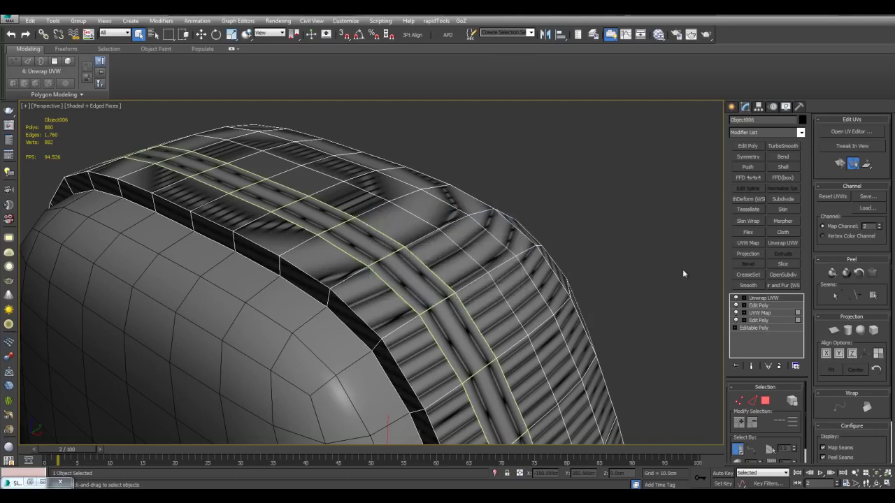
# Step: Open the UV editor and select all the seam strip's polygons at the Unwrap UVW polygon level
pyautogui.click(839, 133)
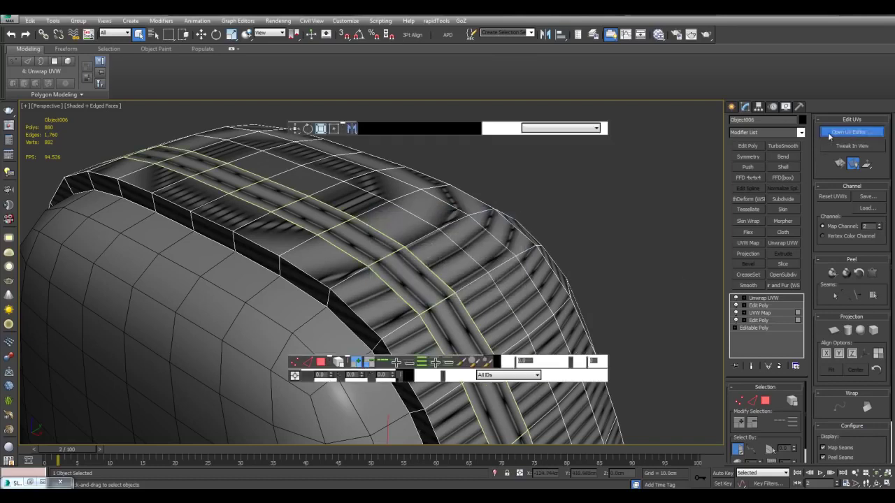
pyautogui.keyDown('alt'); pyautogui.moveTo(471, 195); pyautogui.dragTo(709, 242, button='middle'); pyautogui.keyUp('alt')
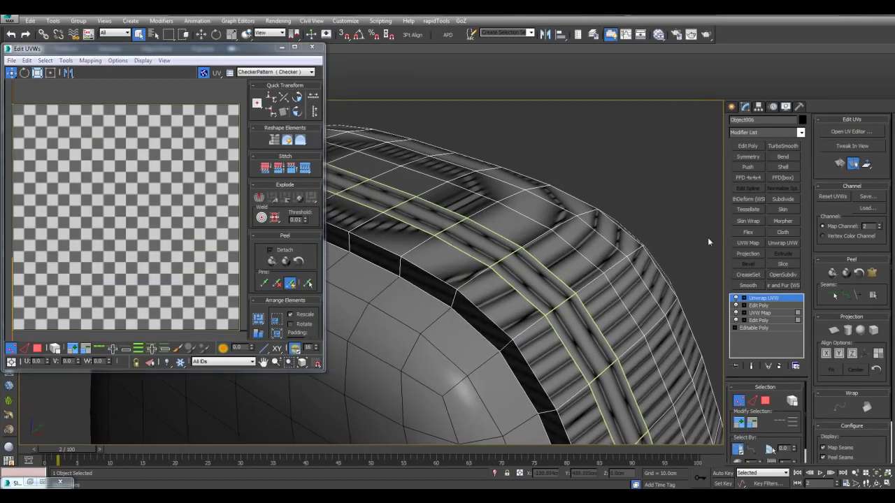
pyautogui.click(735, 297)
pyautogui.click(762, 320)
pyautogui.hotkey('ctrl', 'a')
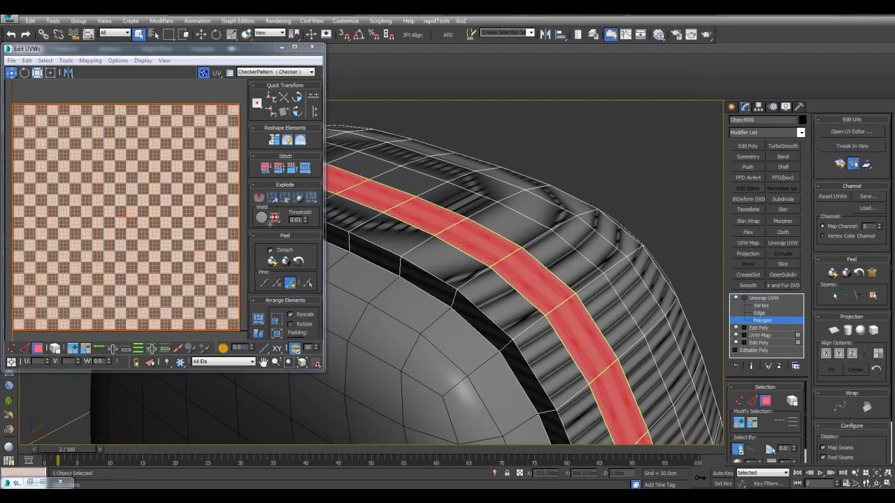
pyautogui.scroll(-4, 172, 190)
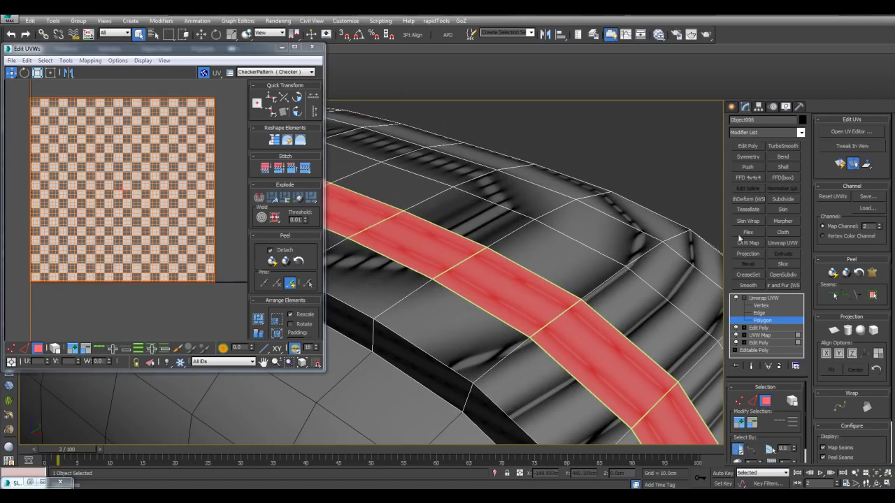
# Step: Show the Plane003HeightMap bitmap (Map #14) as the UV editor's background in place of the checker pattern
pyautogui.moveTo(497, 284); pyautogui.dragTo(538, 301, button='middle')
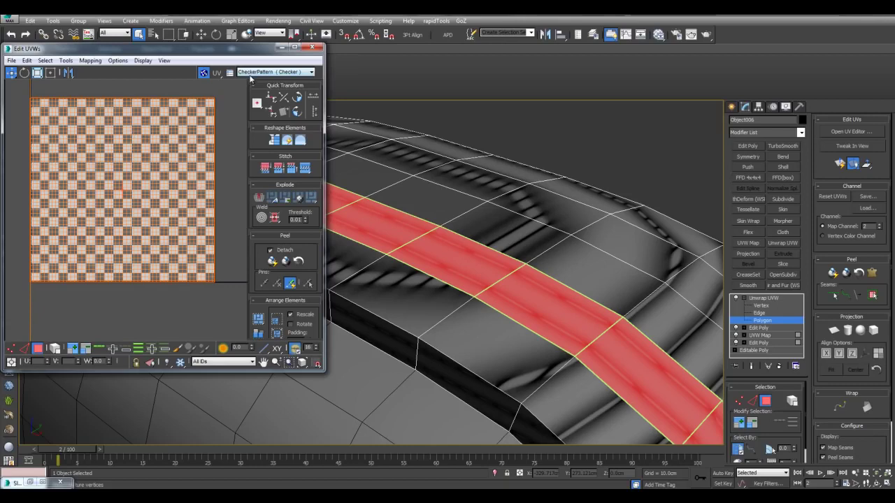
pyautogui.click(249, 74)
pyautogui.click(250, 75)
pyautogui.click(249, 74)
pyautogui.click(266, 88)
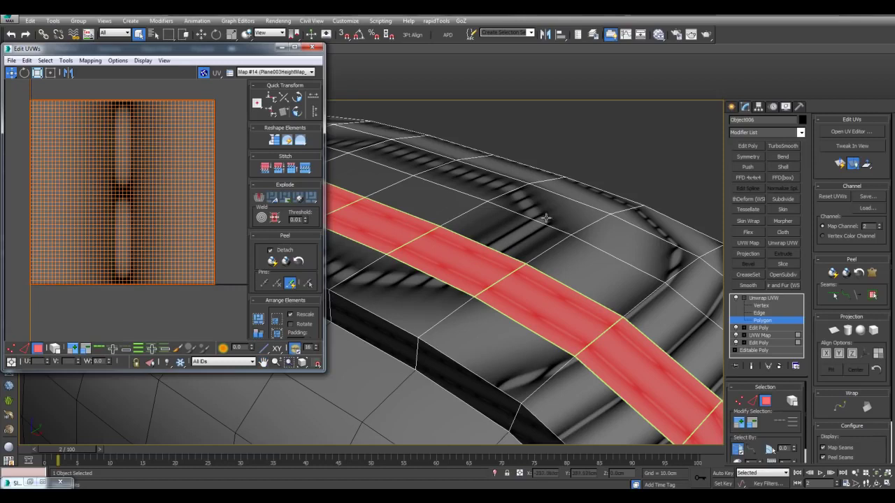
# Step: Invert the polygon selection to everything outside the seam strip and apply planar mapping to it
pyautogui.moveTo(546, 217); pyautogui.dragTo(537, 243, button='middle')
pyautogui.scroll(-2, 537, 243)
pyautogui.hotkey('ctrl', 'i')
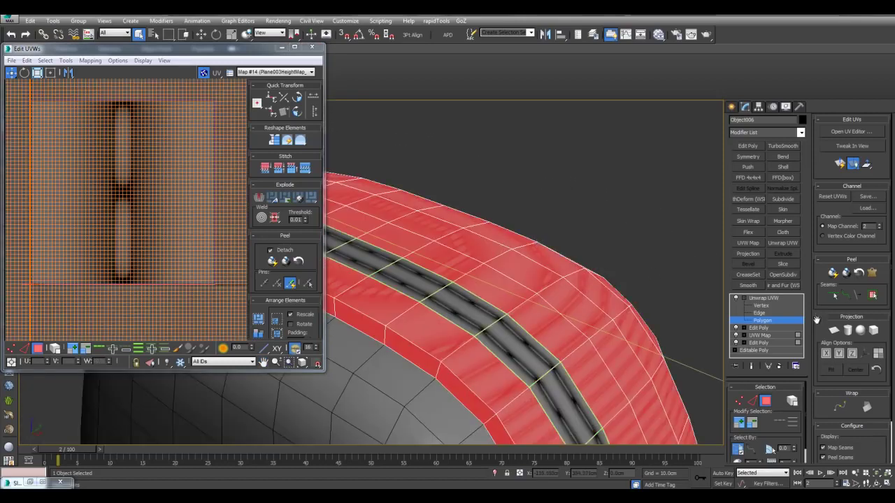
pyautogui.click(834, 331)
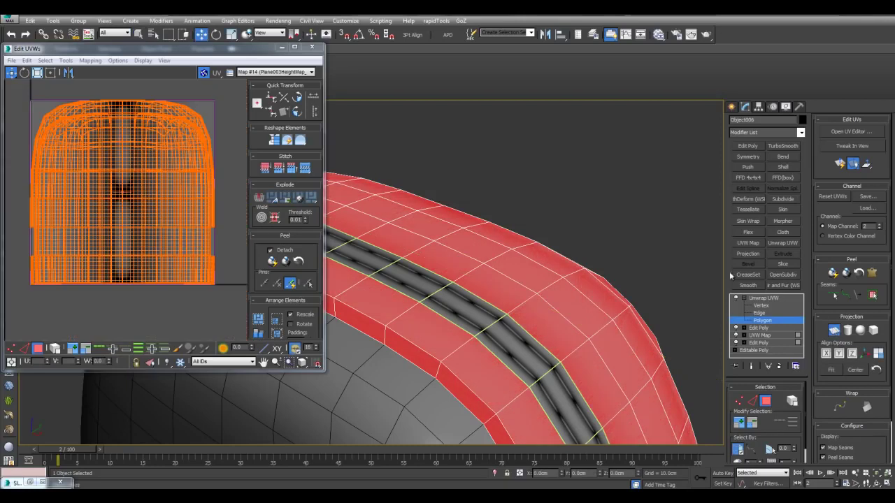
pyautogui.press('3')
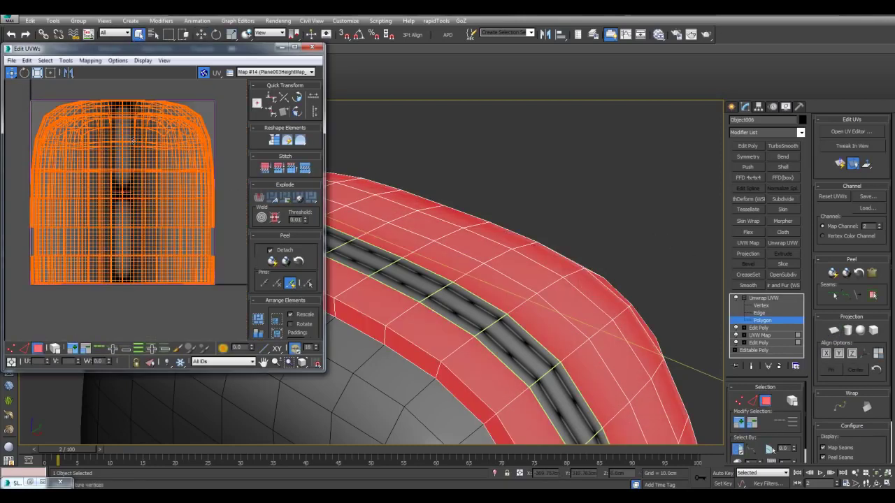
# Step: Scale the selected planar-mapped UVs down to a small cluster in the UV editor
pyautogui.moveTo(105, 127)
pyautogui.mouseDown(button='middle')
pyautogui.moveTo(105, 167)
pyautogui.moveTo(114, 144)
pyautogui.mouseUp(button='middle')
pyautogui.click(39, 72)
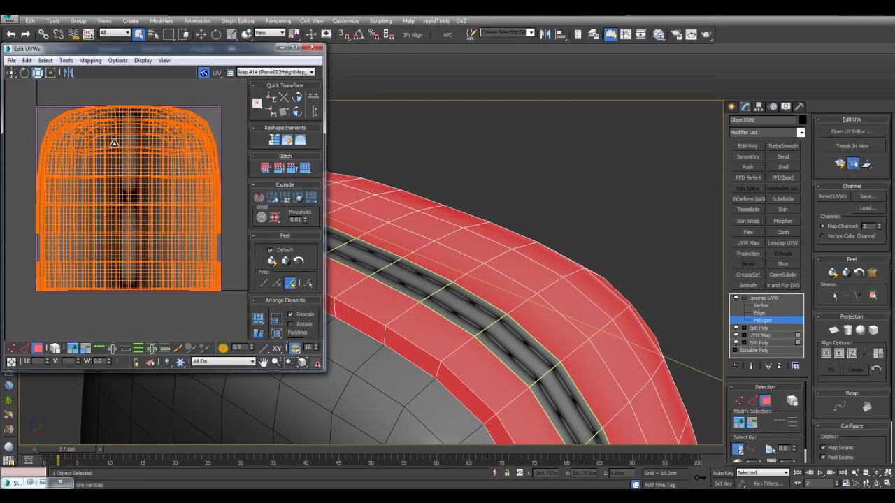
pyautogui.moveTo(114, 142); pyautogui.dragTo(223, 201)
pyautogui.click(11, 72)
pyautogui.scroll(2, 132, 201)
pyautogui.scroll(5, 167, 187)
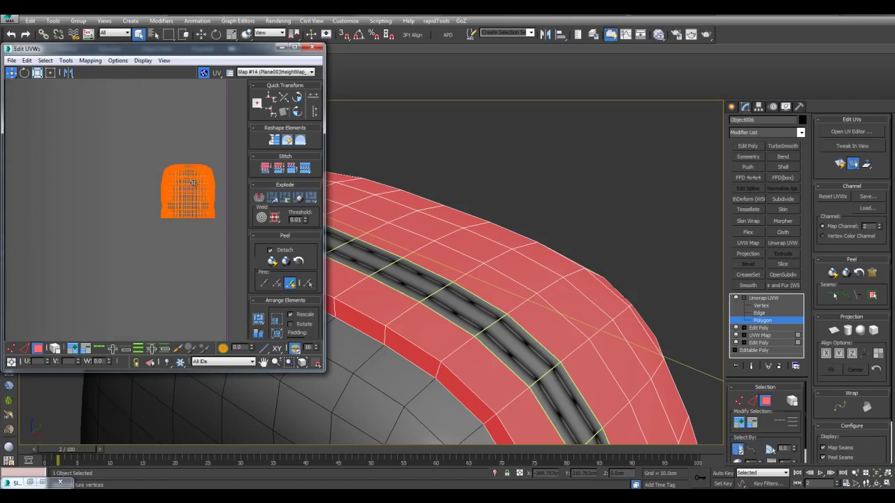
pyautogui.scroll(3, 203, 190)
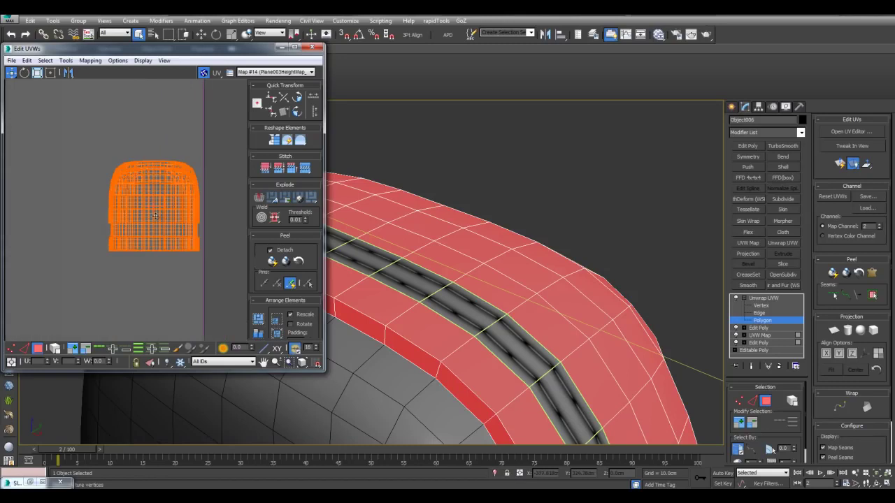
pyautogui.press('m')
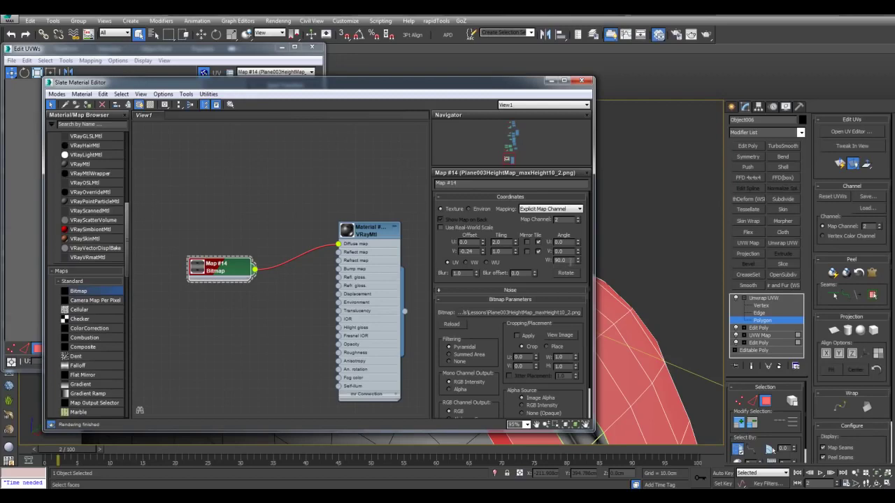
pyautogui.click(548, 81)
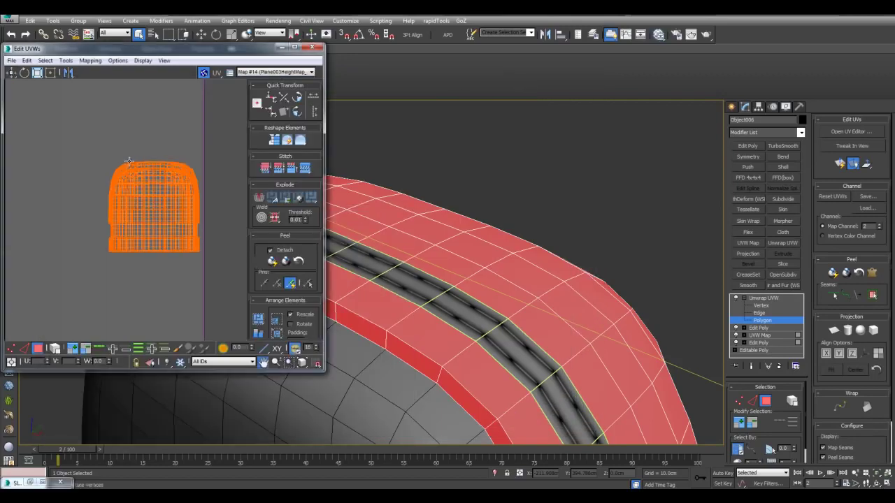
# Step: Move the shrunken UV cluster to the upper end of the stitch at the height map's top edge
pyautogui.scroll(-8, 150, 186)
pyautogui.scroll(-1, 151, 186)
pyautogui.moveTo(151, 186); pyautogui.dragTo(244, 252, button='middle')
pyautogui.scroll(2, 188, 212)
pyautogui.moveTo(189, 211); pyautogui.dragTo(105, 193, button='middle')
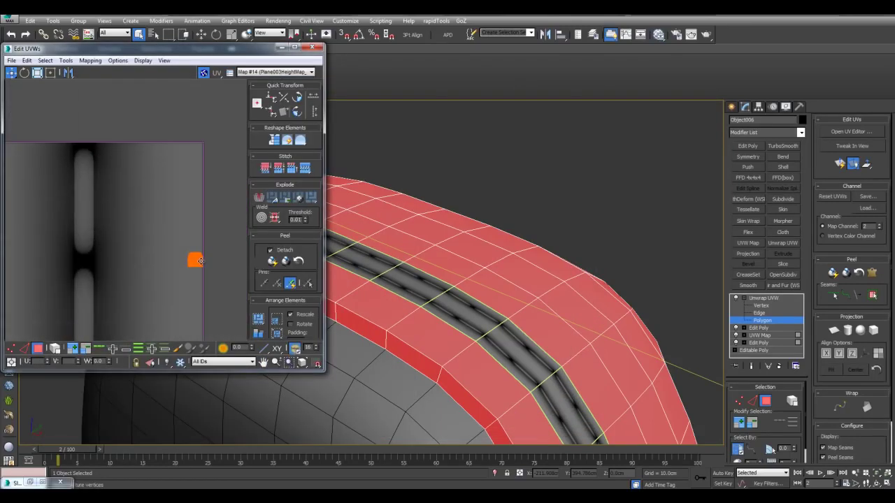
pyautogui.moveTo(199, 260); pyautogui.dragTo(87, 150)
pyautogui.moveTo(82, 143); pyautogui.dragTo(195, 200, button='middle')
pyautogui.scroll(3, 195, 199)
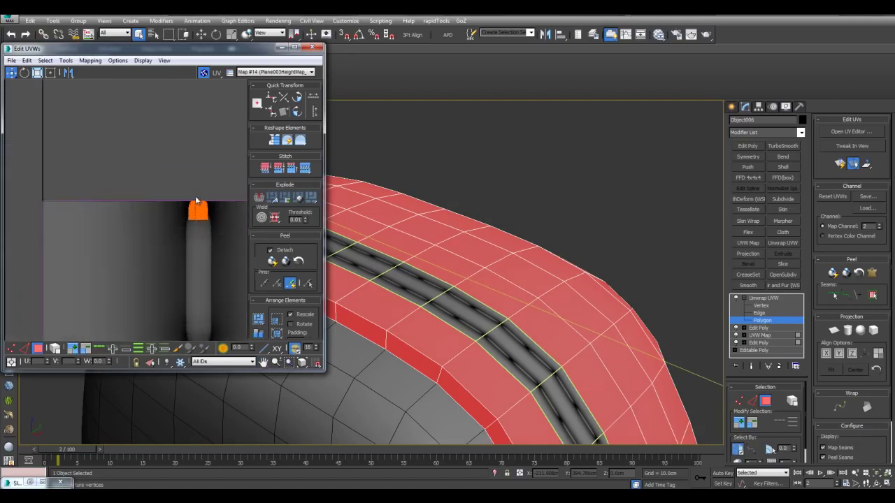
# Step: Scale the UV cluster down further until it is only a tiny patch at the stitch's tip
pyautogui.click(37, 73)
pyautogui.moveTo(174, 158); pyautogui.dragTo(173, 180, button='middle')
pyautogui.scroll(3, 182, 217)
pyautogui.moveTo(210, 263); pyautogui.dragTo(228, 304)
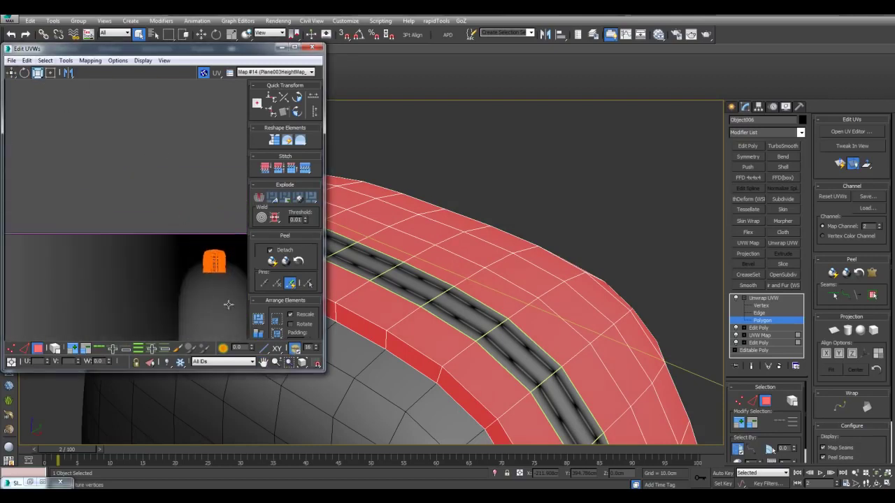
pyautogui.moveTo(197, 237); pyautogui.dragTo(179, 237, button='middle')
pyautogui.scroll(1, 174, 237)
pyautogui.moveTo(200, 274); pyautogui.dragTo(212, 318)
pyautogui.moveTo(213, 321); pyautogui.dragTo(138, 256, button='middle')
pyautogui.scroll(3, 137, 256)
# Step: Move the tiny UV cluster into the solid black area between the stitch's tip and the map's upper edge
pyautogui.click(14, 75)
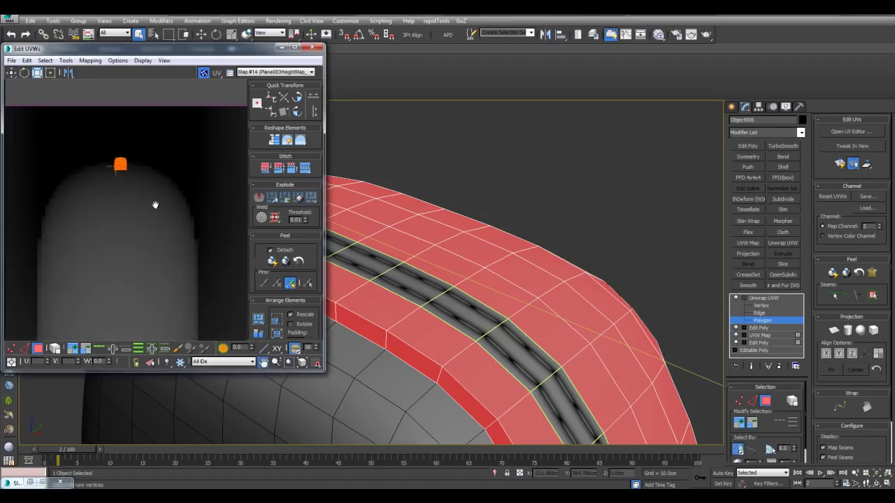
pyautogui.scroll(3, 124, 168)
pyautogui.moveTo(124, 168); pyautogui.dragTo(148, 194, button='middle')
pyautogui.moveTo(148, 195); pyautogui.dragTo(147, 146)
pyautogui.moveTo(171, 170); pyautogui.dragTo(177, 214, button='middle')
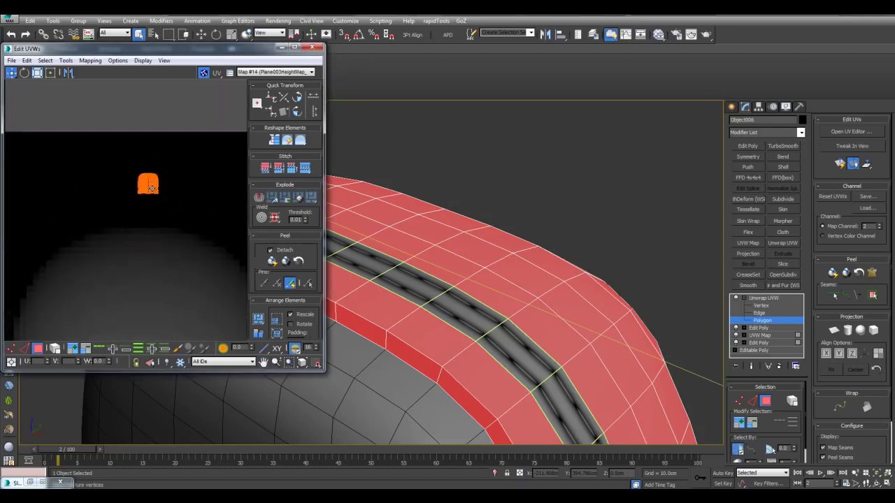
pyautogui.moveTo(149, 187); pyautogui.dragTo(153, 152)
# Step: Set the bitmap's U tiling to 1.0 and reset its V offset to 0.0
pyautogui.press('m')
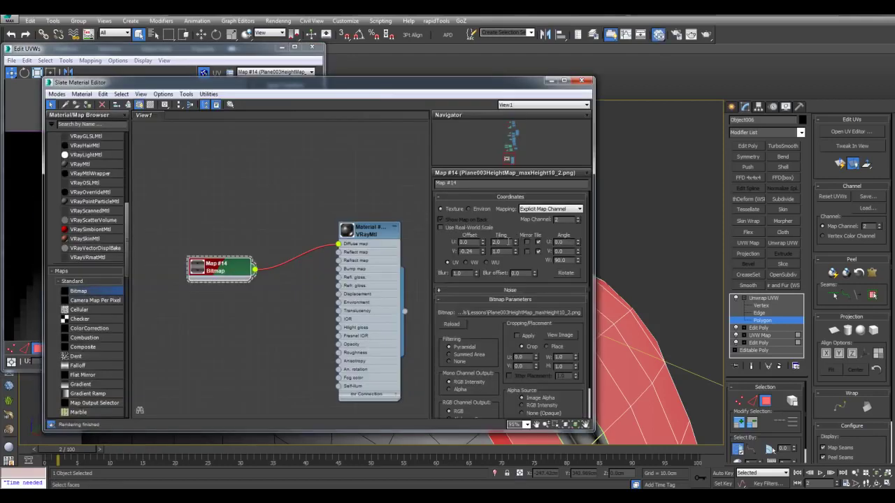
pyautogui.press('Return')
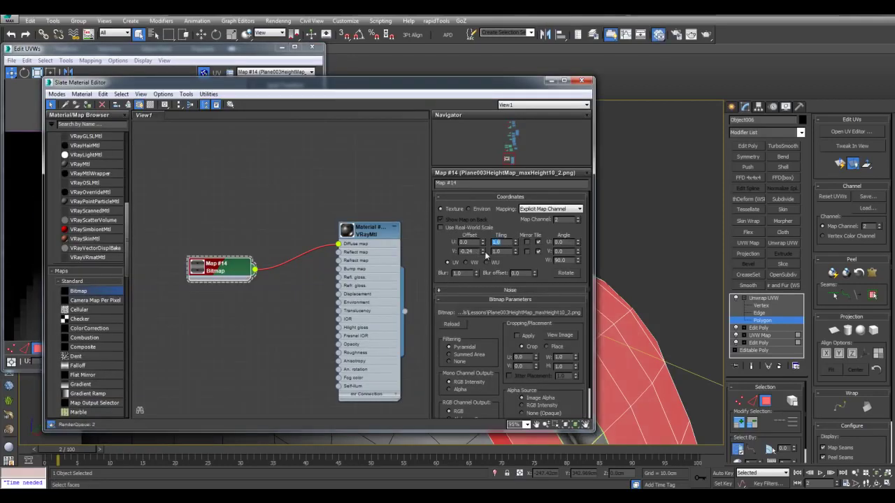
pyautogui.rightClick(481, 251)
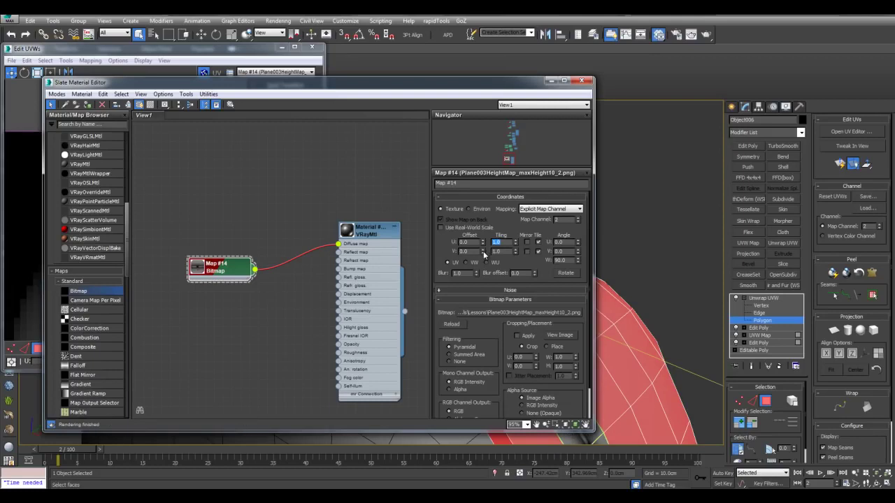
pyautogui.click(550, 81)
# Step: Close the UV editor, leave the polygon level and turn off edged faces to view the headrest's seam
pyautogui.scroll(-5, 505, 247)
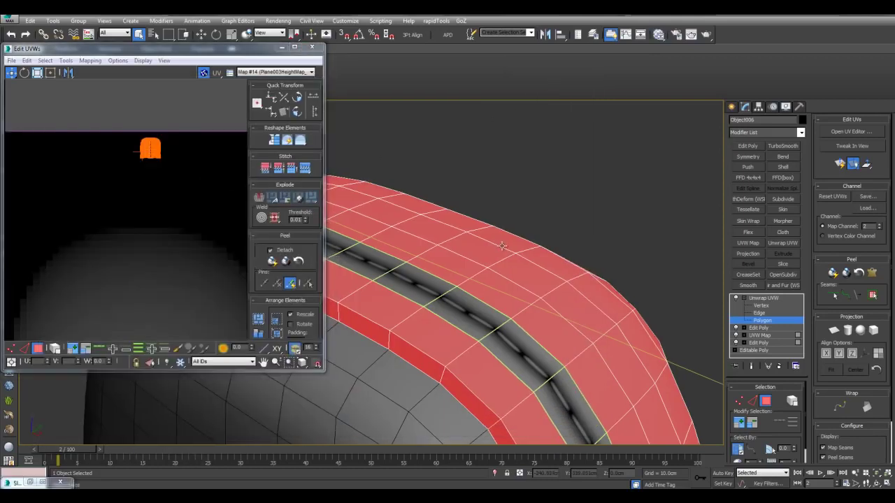
pyautogui.moveTo(505, 247); pyautogui.dragTo(570, 247, button='middle')
pyautogui.click(312, 47)
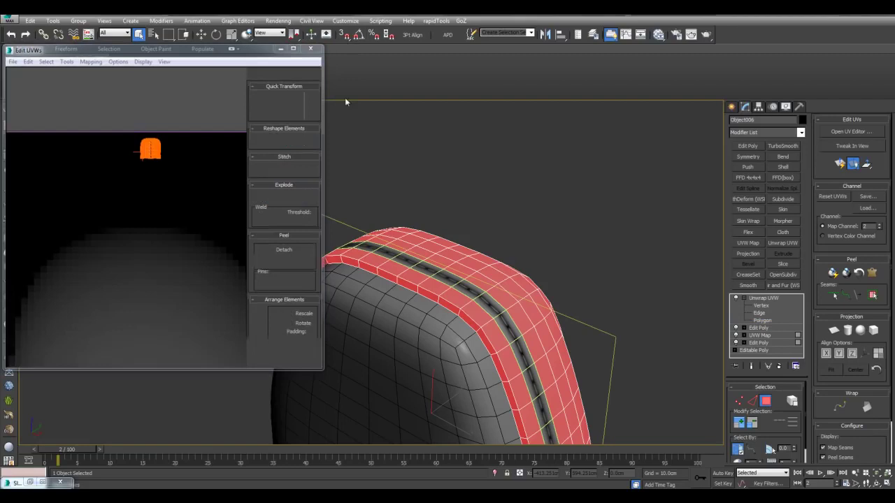
pyautogui.moveTo(574, 192); pyautogui.dragTo(505, 162, button='middle')
pyautogui.press('3')
pyautogui.press('F4')
pyautogui.moveTo(525, 198)
pyautogui.mouseDown(button='middle')
pyautogui.moveTo(521, 189)
pyautogui.moveTo(515, 198)
pyautogui.mouseUp(button='middle')
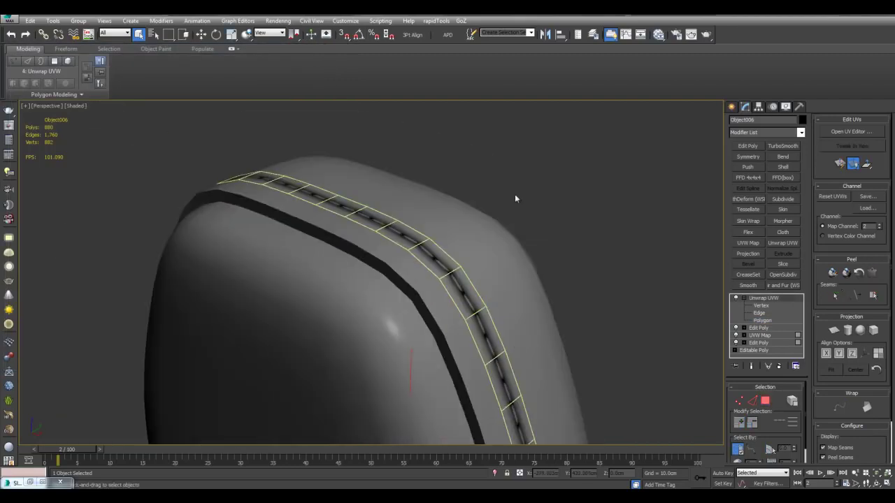
# Step: Add Edit Poly and TurboSmooth modifiers above the Unwrap UVW, raise the smoothing iterations and show edged faces
pyautogui.click(748, 147)
pyautogui.keyDown('alt'); pyautogui.moveTo(661, 198); pyautogui.dragTo(679, 230, button='middle'); pyautogui.keyUp('alt')
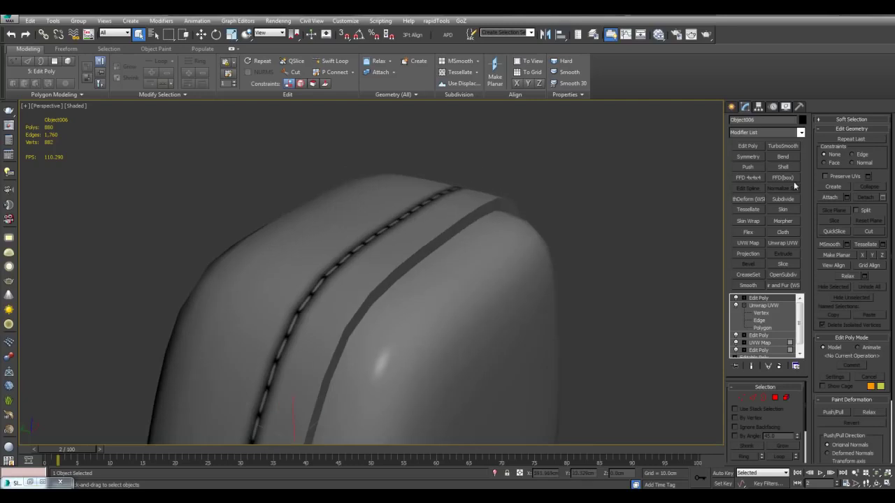
pyautogui.click(783, 146)
pyautogui.press('F4')
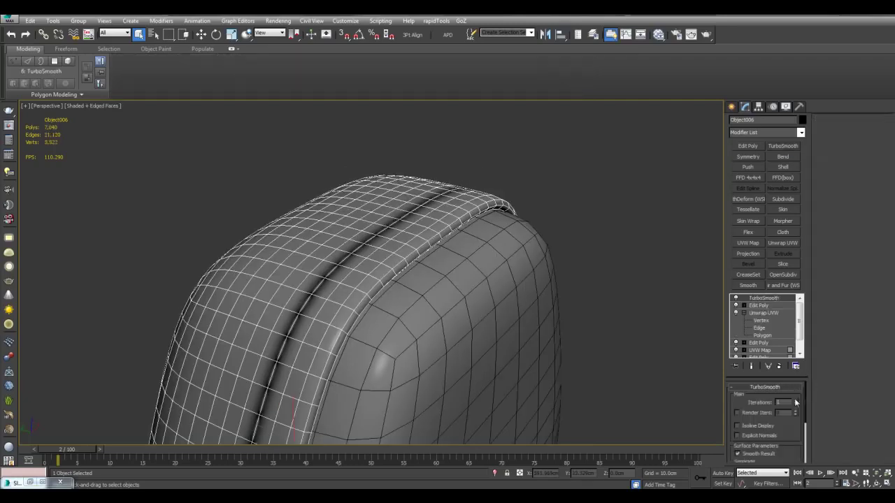
# Step: Add a VRayDisplacementMod modifier and assign the height map bitmap (Map #14) as its texmap
pyautogui.click(800, 133)
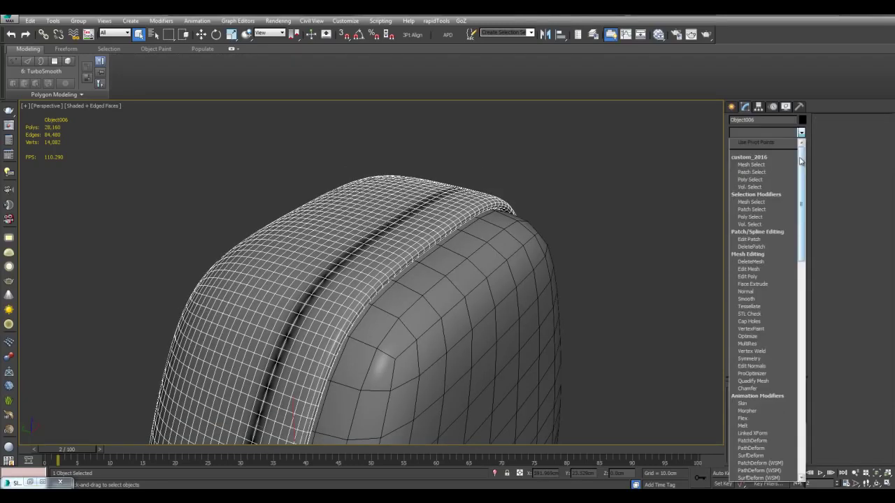
pyautogui.moveTo(800, 168); pyautogui.dragTo(809, 410)
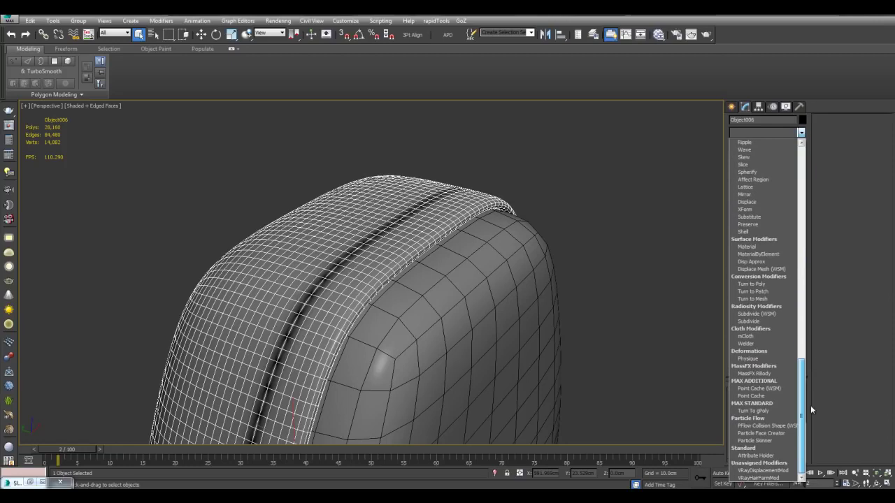
pyautogui.click(763, 471)
pyautogui.keyDown('alt'); pyautogui.moveTo(661, 301); pyautogui.dragTo(634, 301, button='middle'); pyautogui.keyUp('alt')
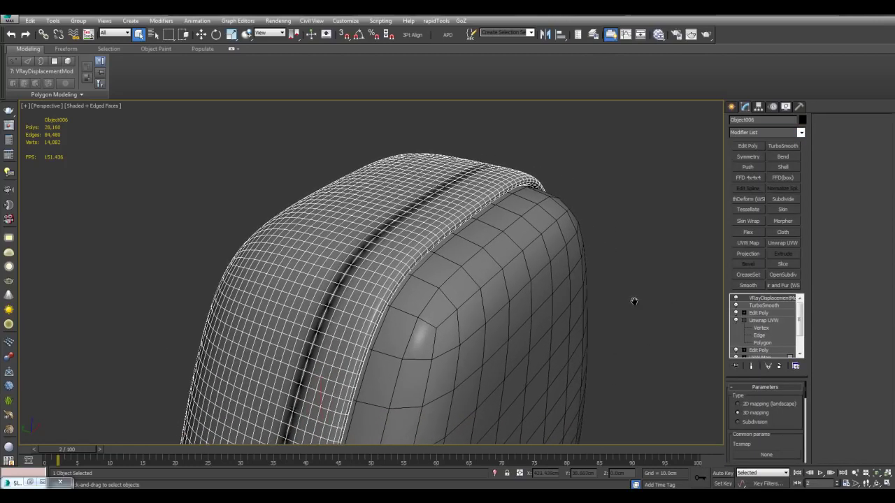
pyautogui.press('m')
pyautogui.scroll(2, 239, 220)
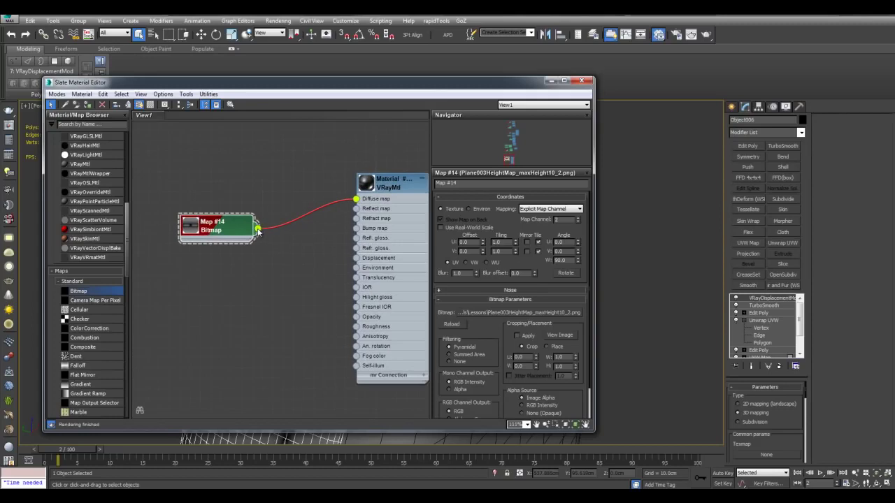
pyautogui.moveTo(257, 229); pyautogui.dragTo(765, 454)
pyautogui.click(427, 277)
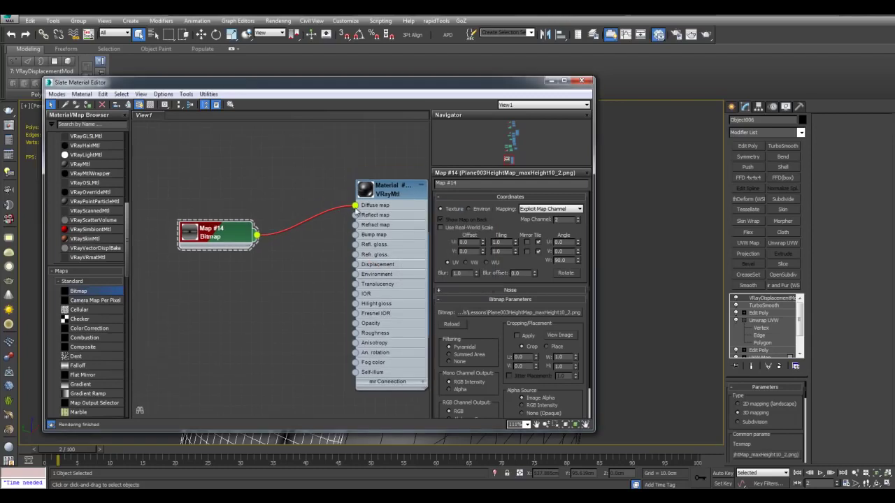
# Step: Disconnect the height map bitmap from the material's diffuse map and move its node aside
pyautogui.moveTo(355, 208); pyautogui.dragTo(302, 217)
pyautogui.moveTo(268, 193); pyautogui.dragTo(289, 195, button='middle')
pyautogui.moveTo(256, 238); pyautogui.dragTo(224, 299)
pyautogui.moveTo(346, 253); pyautogui.dragTo(252, 243, button='middle')
pyautogui.moveTo(199, 206); pyautogui.dragTo(301, 227, button='middle')
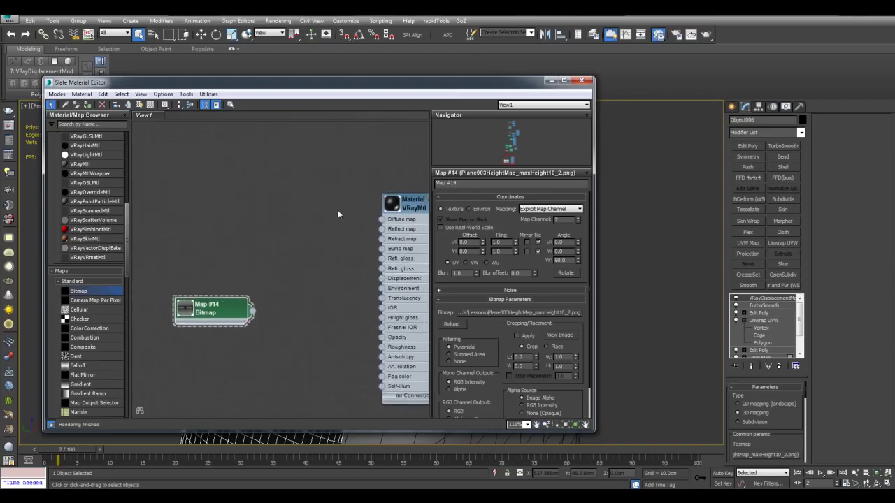
# Step: Add a Composite map connected to the material's diffuse map and place the bitmap node below it
pyautogui.moveTo(92, 347); pyautogui.dragTo(354, 225)
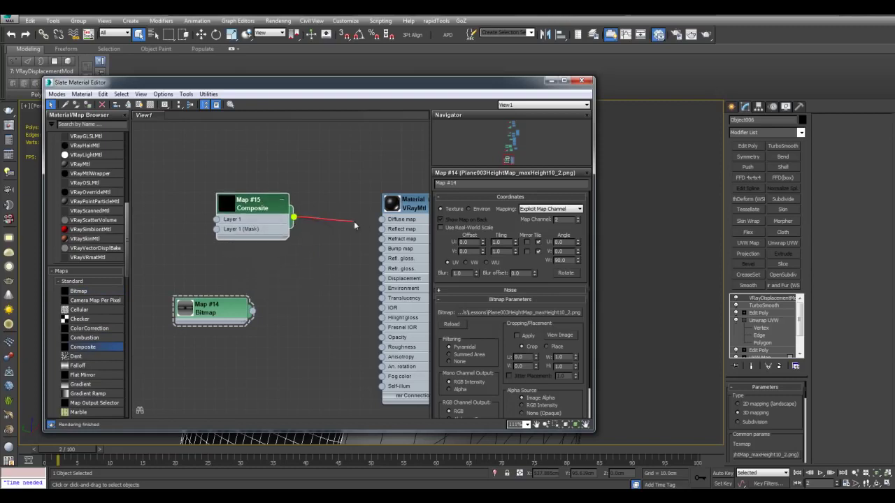
pyautogui.moveTo(282, 242); pyautogui.dragTo(303, 238, button='middle')
pyautogui.moveTo(249, 308); pyautogui.dragTo(250, 371)
pyautogui.moveTo(235, 324); pyautogui.dragTo(277, 291, button='middle')
# Step: Add a VRayColor map beside the Composite and set its color to a near-black with value 15
pyautogui.scroll(-10, 108, 322)
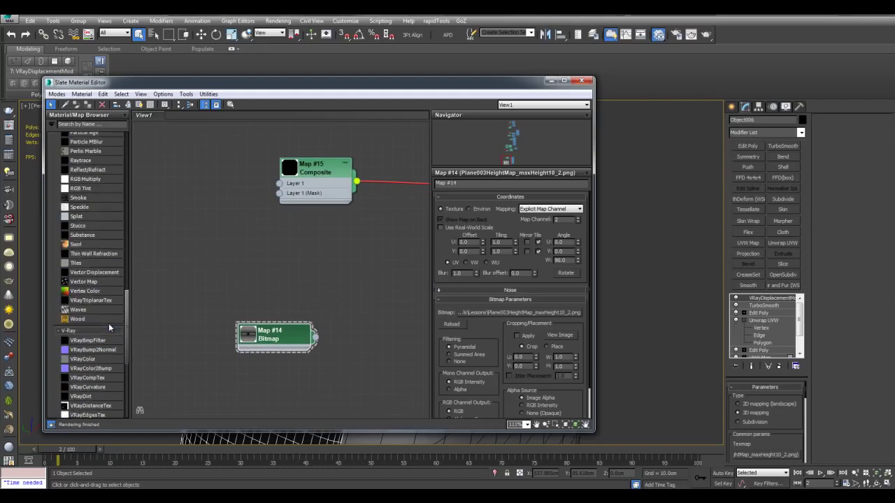
pyautogui.moveTo(109, 325); pyautogui.dragTo(231, 174)
pyautogui.doubleClick(231, 171)
pyautogui.click(564, 272)
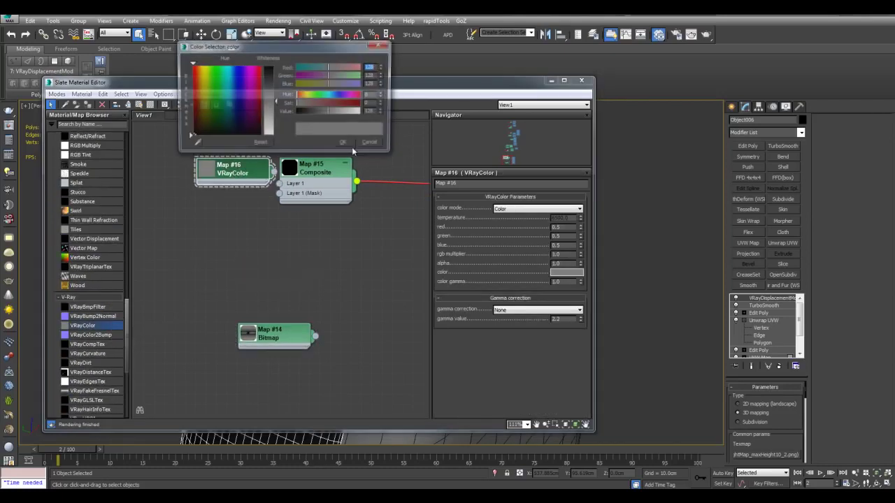
pyautogui.click(370, 111)
pyautogui.write('1')
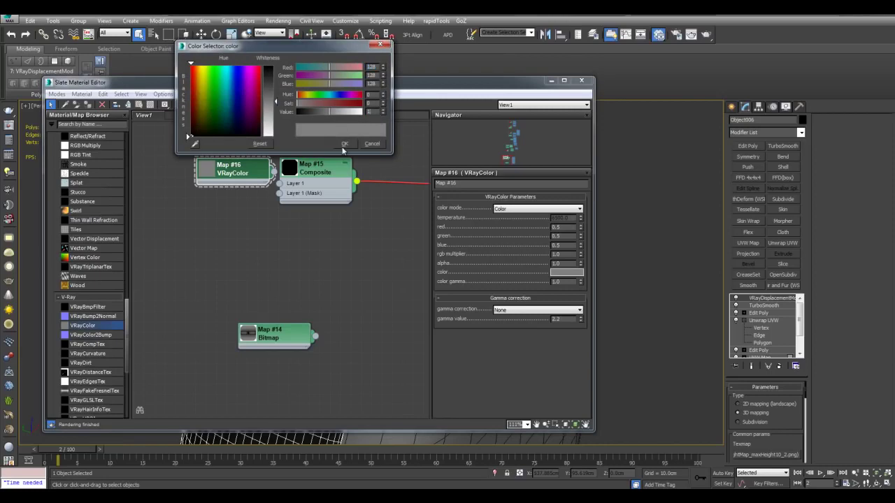
pyautogui.write('5')
pyautogui.click(344, 143)
# Step: Connect the VRayColor map to the Composite's Layer 1 and add a second layer to the Composite
pyautogui.moveTo(275, 175)
pyautogui.mouseDown()
pyautogui.moveTo(234, 186)
pyautogui.moveTo(279, 183)
pyautogui.mouseUp()
pyautogui.click(312, 179)
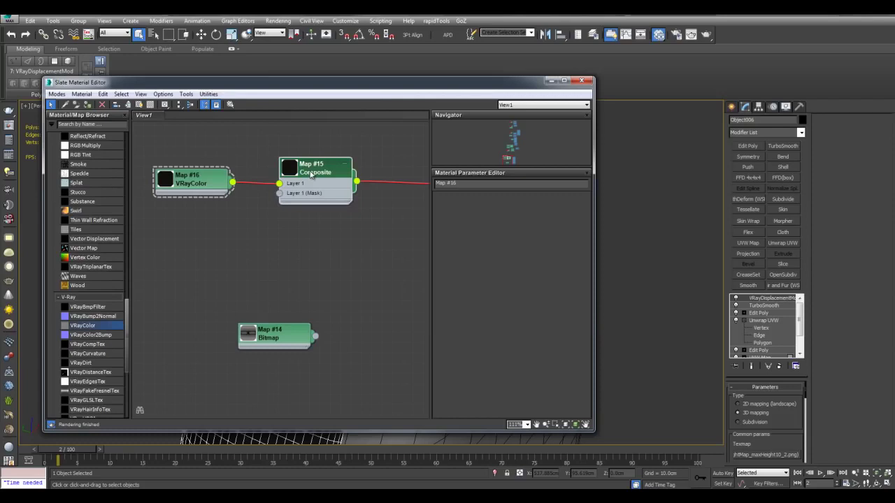
pyautogui.click(580, 207)
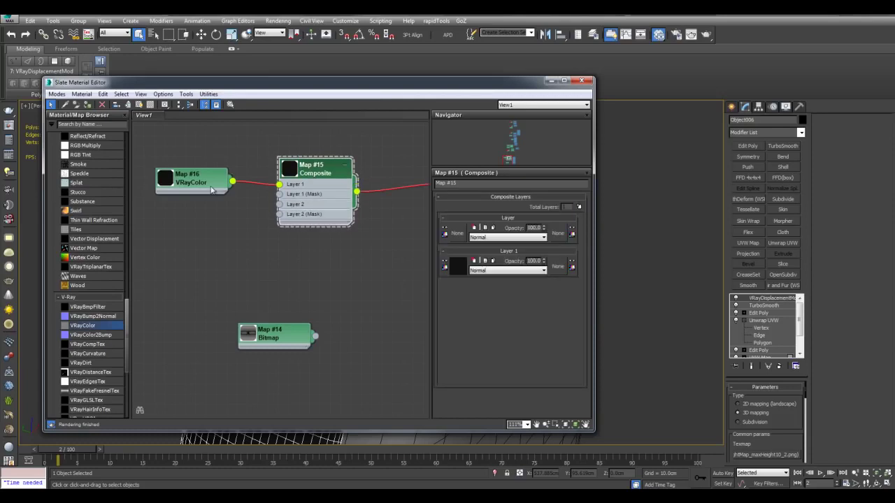
# Step: Duplicate the near-black VRayColor map below the original and set the copy's color to white
pyautogui.keyDown('shift'); pyautogui.moveTo(201, 182); pyautogui.dragTo(203, 225); pyautogui.keyUp('shift')
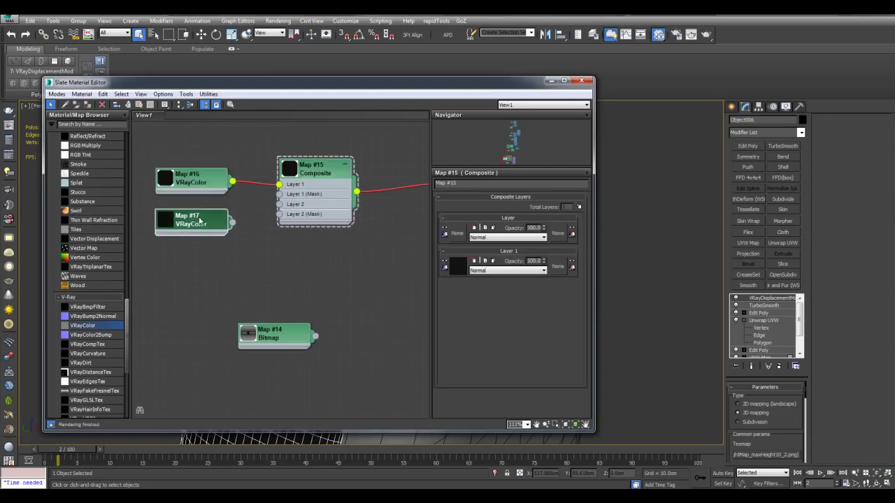
pyautogui.click(559, 272)
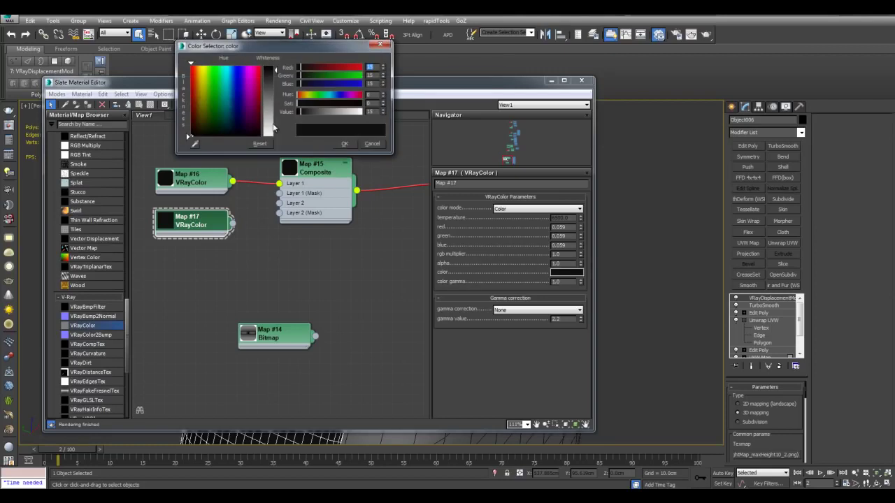
pyautogui.moveTo(272, 128); pyautogui.dragTo(322, 156)
pyautogui.click(345, 144)
# Step: Connect the white VRayColor map to the Composite's Layer 2
pyautogui.scroll(1, 271, 243)
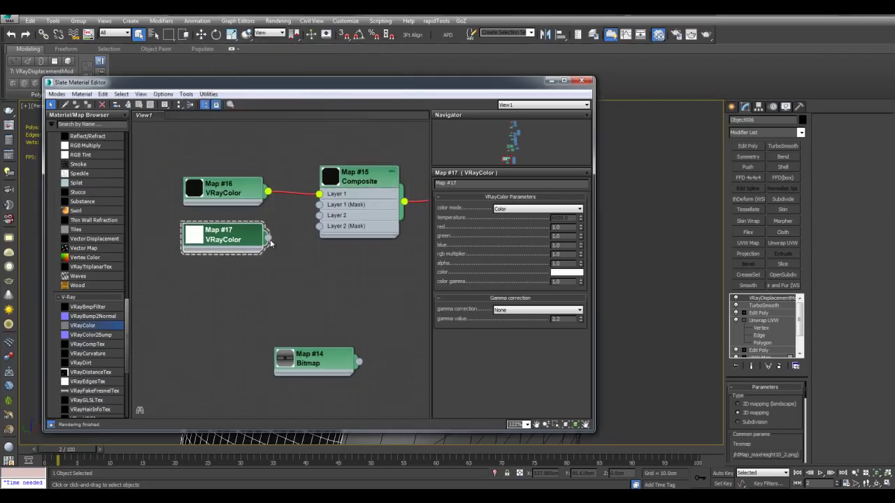
pyautogui.moveTo(267, 240); pyautogui.dragTo(318, 215)
pyautogui.moveTo(319, 253); pyautogui.dragTo(297, 254, button='middle')
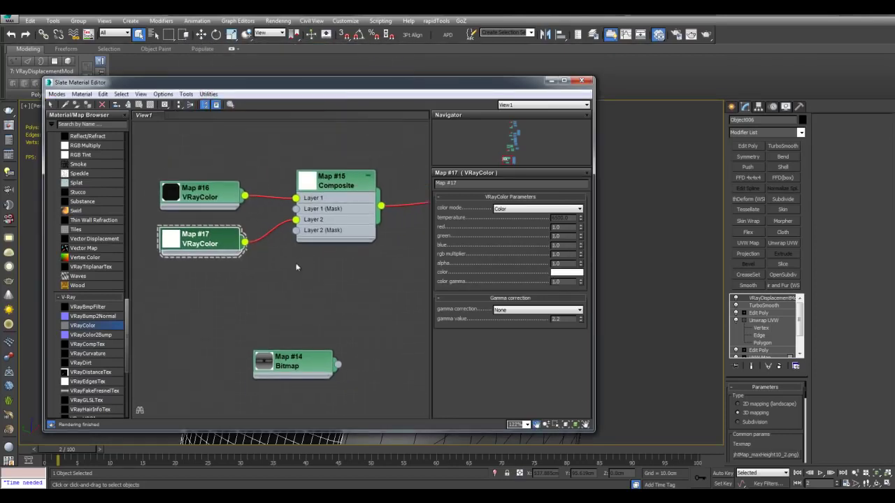
# Step: Duplicate the height map bitmap node, load Plane003DiffuseMap.png into the copy and view its image
pyautogui.scroll(1, 297, 254)
pyautogui.moveTo(310, 308); pyautogui.dragTo(343, 218, button='middle')
pyautogui.click(325, 298)
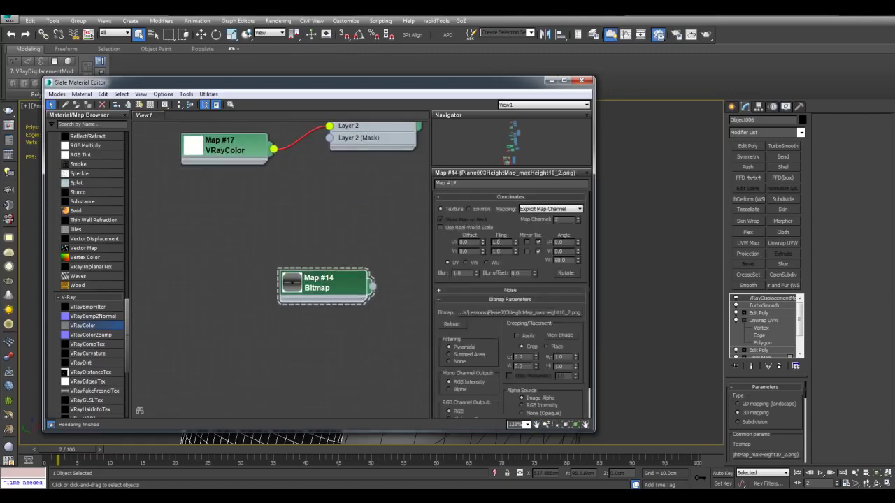
pyautogui.moveTo(350, 268); pyautogui.dragTo(352, 291, button='middle')
pyautogui.keyDown('shift'); pyautogui.moveTo(342, 314); pyautogui.dragTo(343, 263); pyautogui.keyUp('shift')
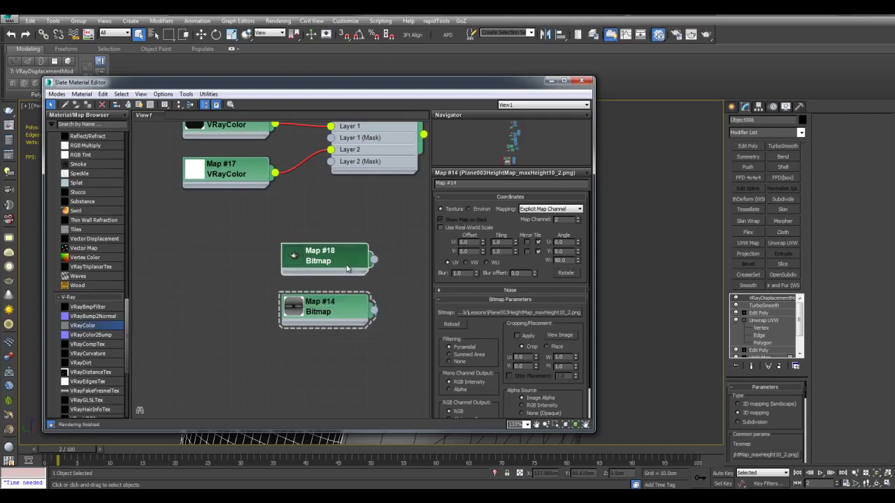
pyautogui.click(341, 265)
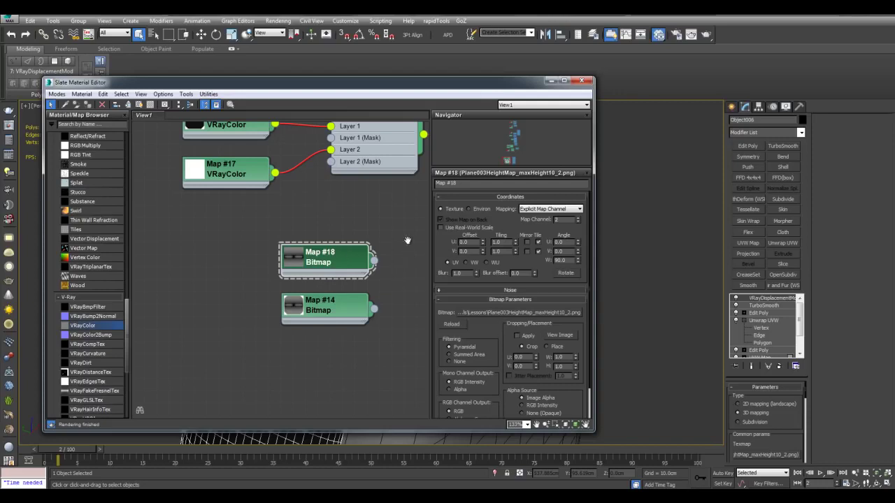
pyautogui.click(560, 335)
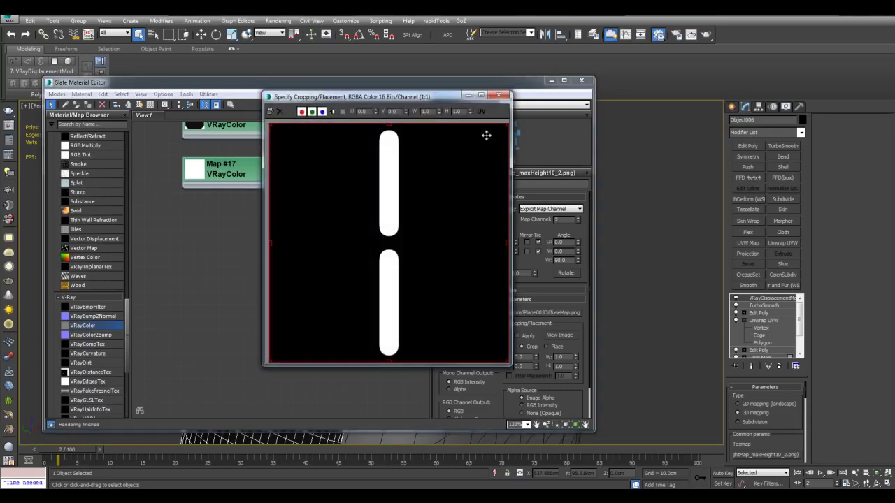
pyautogui.click(497, 96)
# Step: Place the diffuse map bitmap below the white VRayColor and connect it to the Composite's Layer 2 (Mask)
pyautogui.moveTo(338, 243); pyautogui.dragTo(332, 329, button='middle')
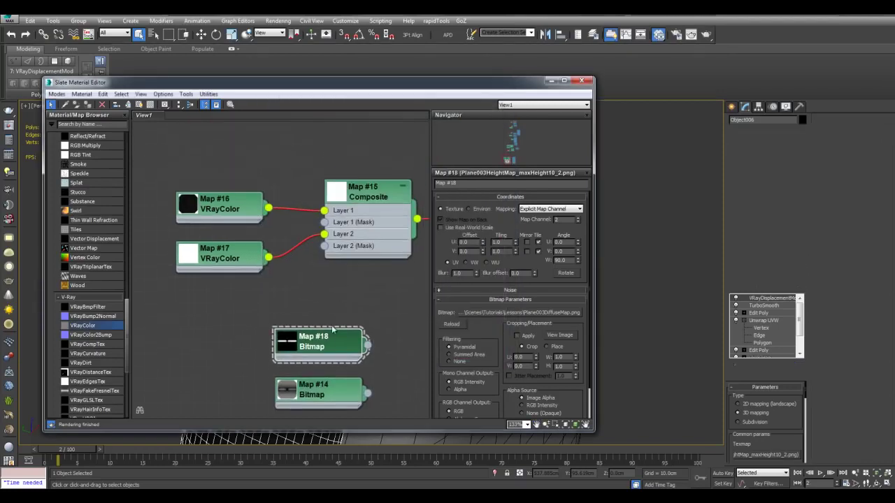
pyautogui.moveTo(333, 328); pyautogui.dragTo(322, 252)
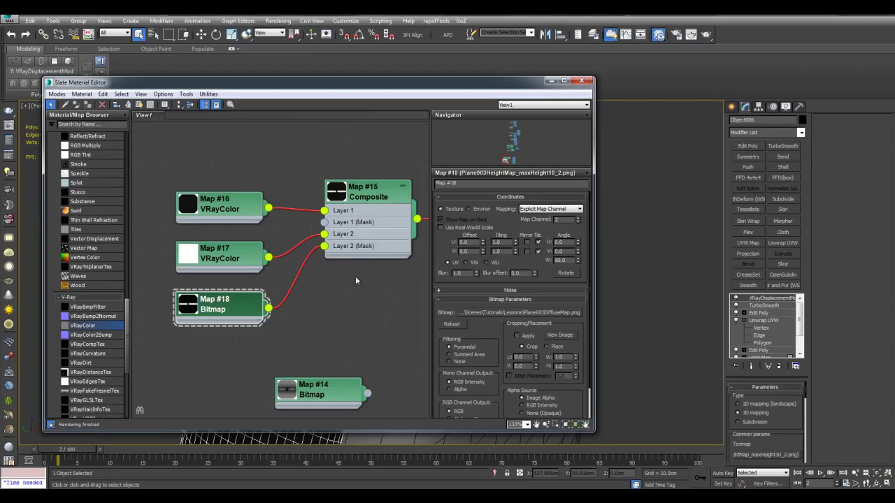
pyautogui.moveTo(355, 285); pyautogui.dragTo(313, 294, button='middle')
pyautogui.scroll(-1, 317, 293)
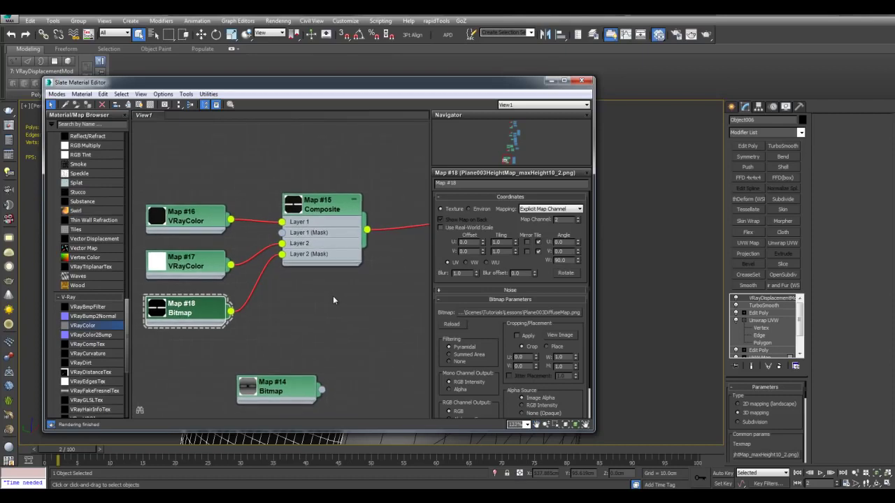
# Step: Select the headrest's side panel in the viewport and hide the unused slots of the VRayMtl node
pyautogui.moveTo(368, 302); pyautogui.dragTo(208, 303, button='middle')
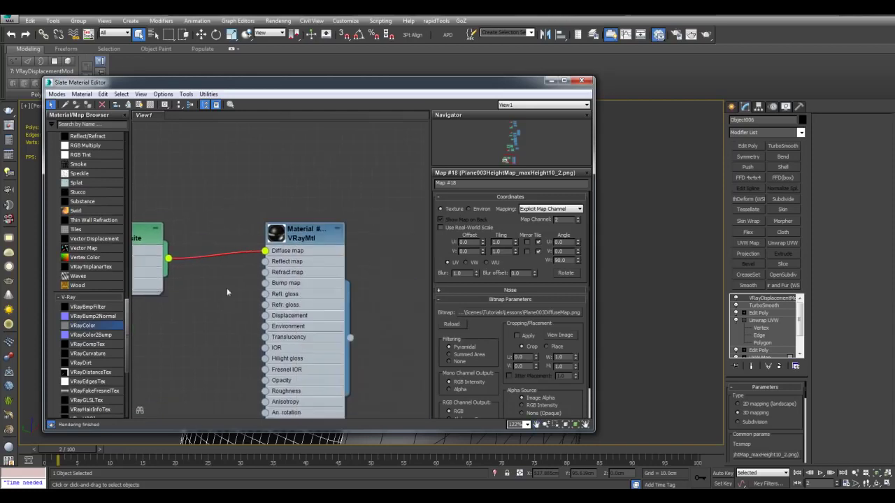
pyautogui.moveTo(363, 88); pyautogui.dragTo(399, 301)
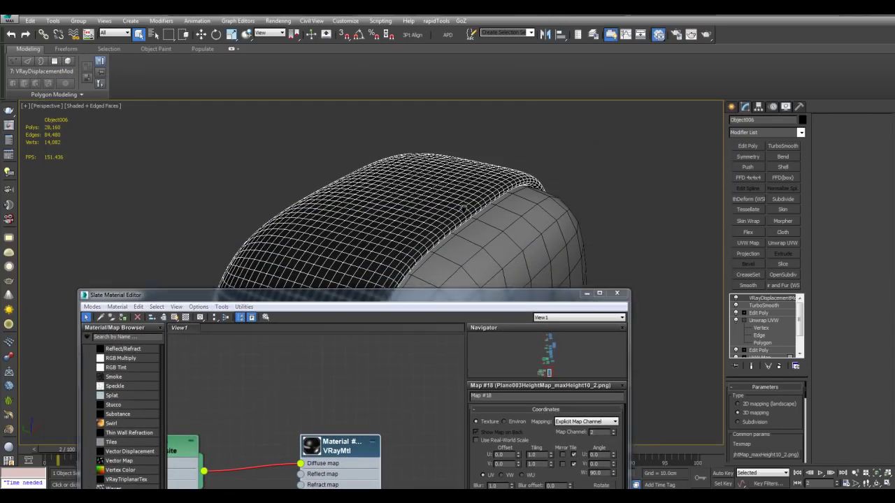
pyautogui.click(465, 264)
pyautogui.moveTo(462, 295); pyautogui.dragTo(475, 142)
pyautogui.moveTo(384, 229); pyautogui.dragTo(383, 203, button='middle')
pyautogui.moveTo(369, 269); pyautogui.dragTo(377, 248, button='middle')
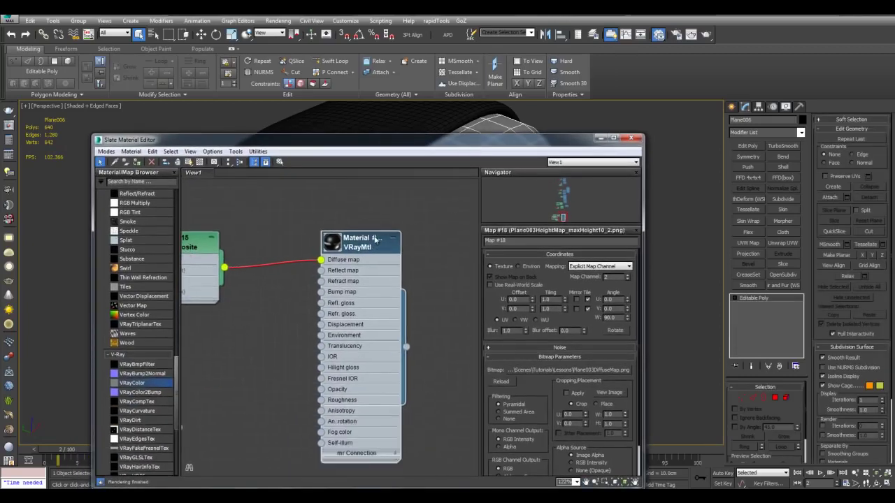
pyautogui.rightClick(364, 242)
pyautogui.click(417, 418)
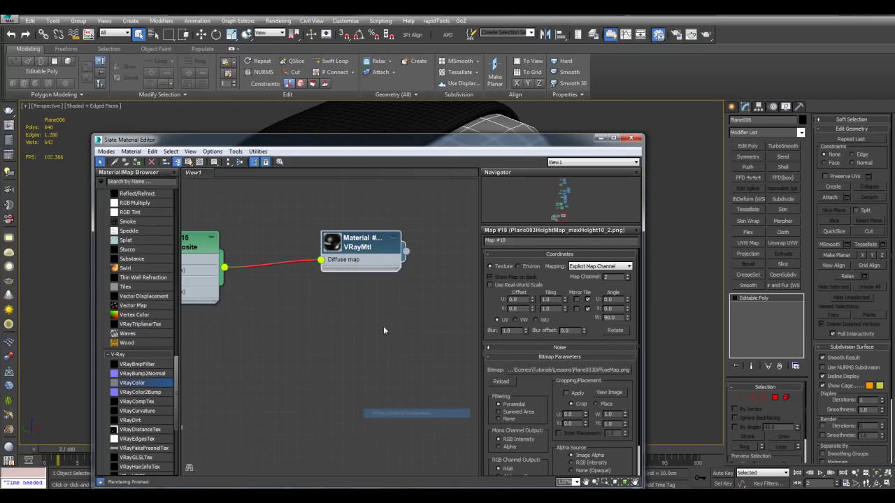
# Step: Duplicate the VRayMtl below the original without its diffuse map and assign the copy to the headrest's side panel
pyautogui.moveTo(383, 326); pyautogui.dragTo(374, 272, button='middle')
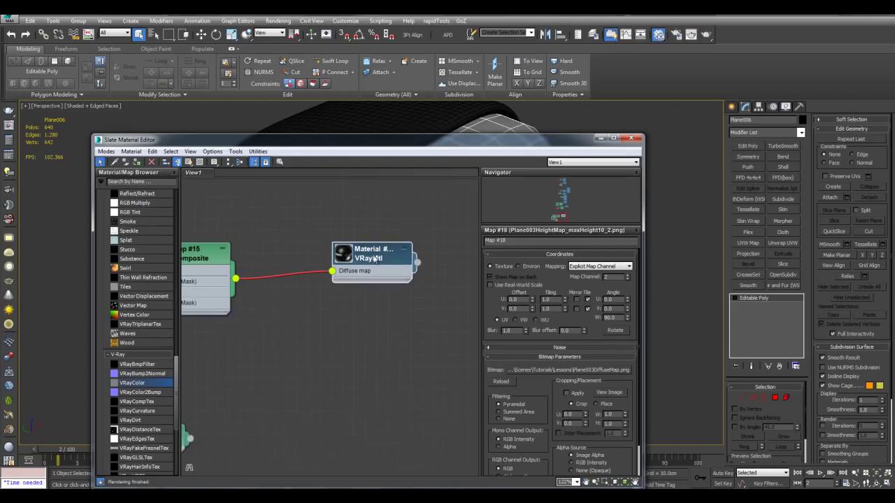
pyautogui.keyDown('shift'); pyautogui.moveTo(372, 257); pyautogui.dragTo(316, 301); pyautogui.keyUp('shift')
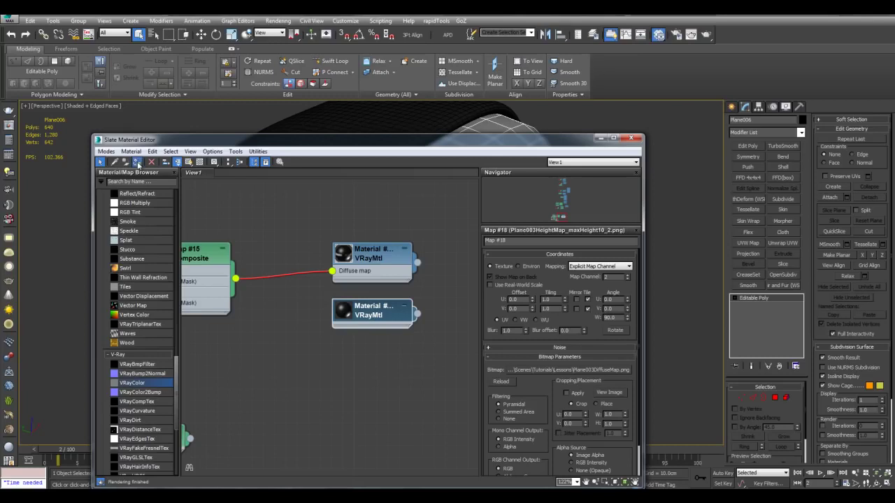
pyautogui.moveTo(216, 296); pyautogui.dragTo(351, 305, button='middle')
pyautogui.moveTo(299, 293); pyautogui.dragTo(308, 277, button='middle')
pyautogui.click(600, 139)
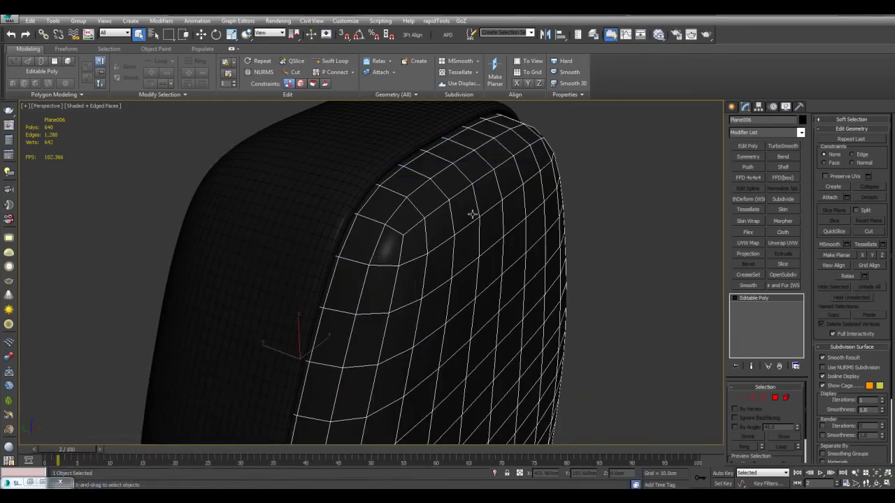
# Step: Select the headrest's seam strip, frame its stitched side in the perspective view and render it
pyautogui.click(349, 208)
pyautogui.keyDown('alt'); pyautogui.moveTo(349, 208); pyautogui.dragTo(396, 230, button='middle'); pyautogui.keyUp('alt')
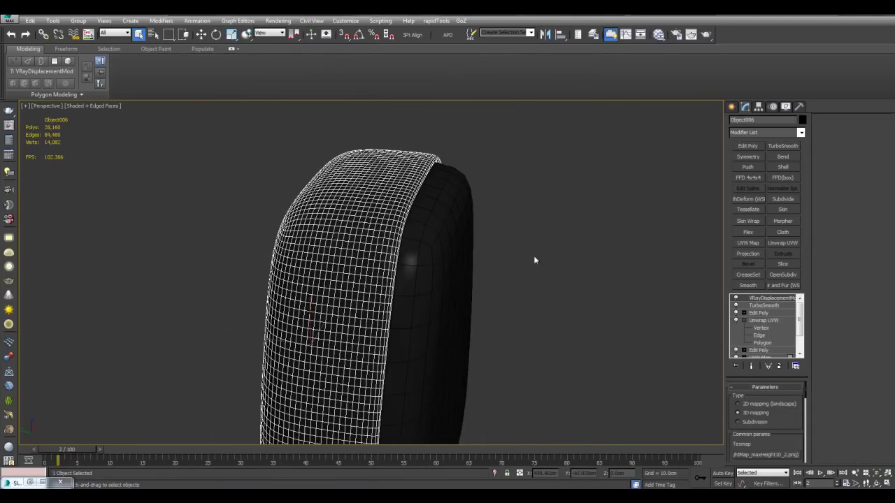
pyautogui.moveTo(538, 245); pyautogui.dragTo(550, 287, button='middle')
pyautogui.scroll(3, 550, 288)
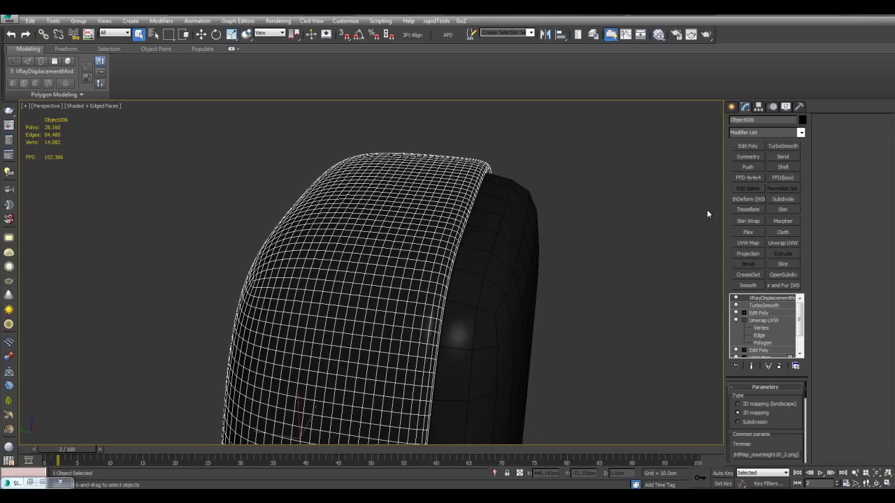
pyautogui.hotkey('shift', 'q')
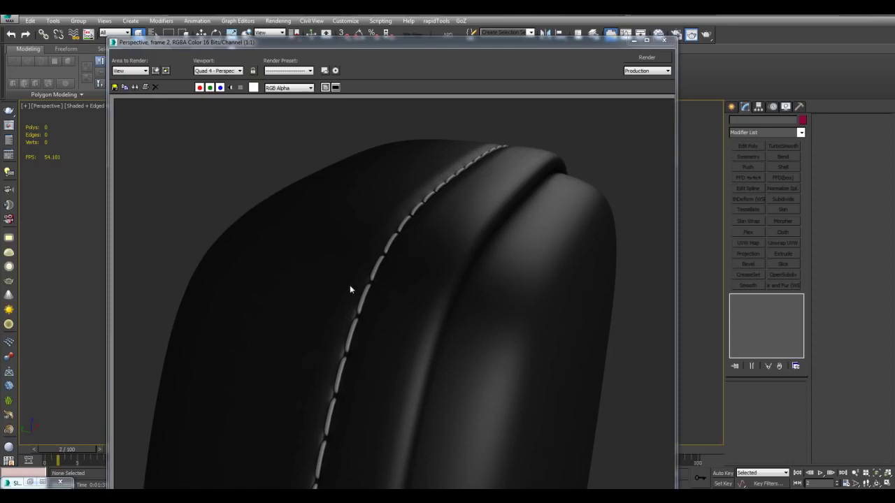
# Step: Examine the rendered stitches, the seam groove and the side panel's shading up close
pyautogui.click(387, 285)
pyautogui.scroll(1, 399, 264)
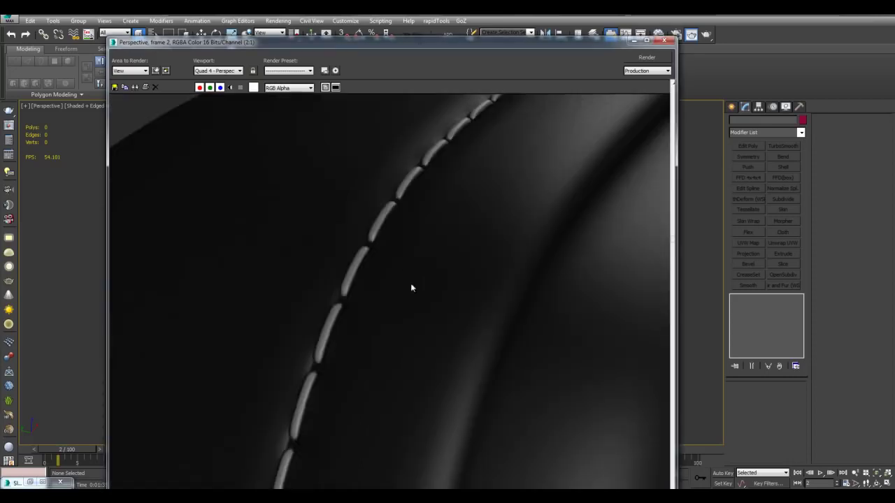
pyautogui.moveTo(410, 283); pyautogui.dragTo(439, 332, button='middle')
pyautogui.scroll(-1, 402, 277)
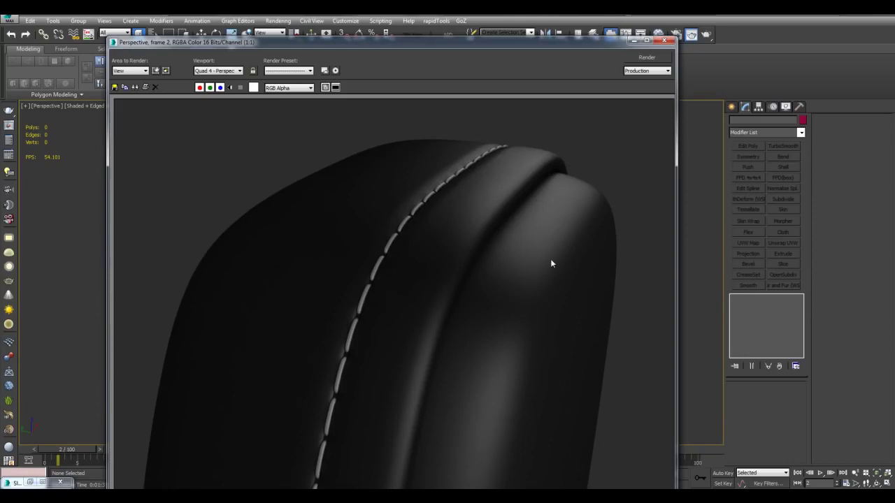
pyautogui.scroll(1, 473, 199)
pyautogui.moveTo(431, 301); pyautogui.dragTo(429, 326, button='middle')
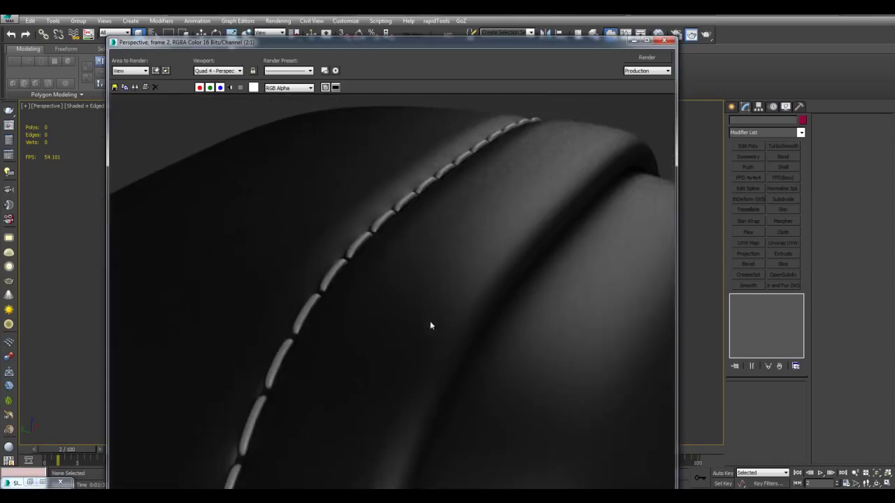
pyautogui.scroll(1, 494, 242)
pyautogui.moveTo(493, 242); pyautogui.dragTo(473, 314, button='middle')
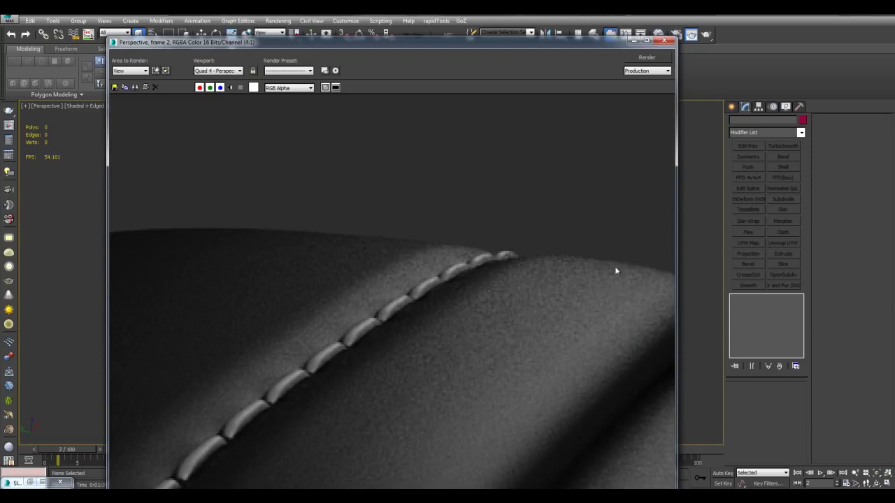
pyautogui.scroll(-1, 416, 304)
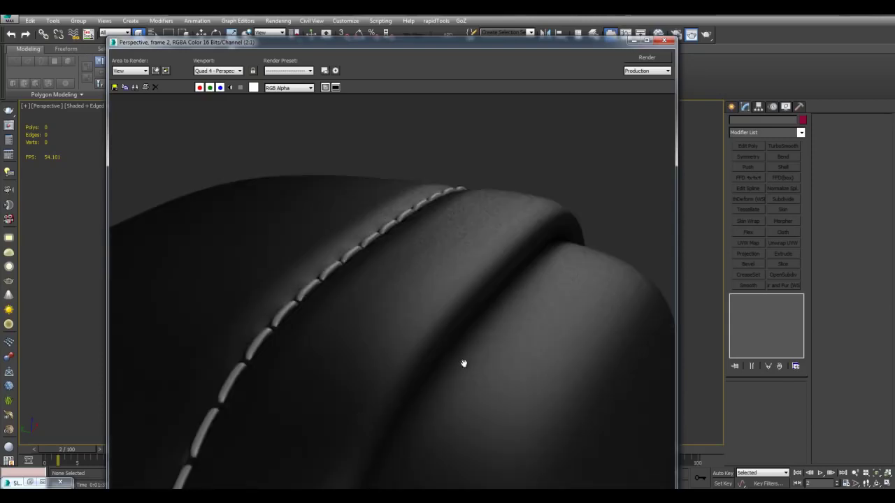
pyautogui.scroll(-1, 464, 359)
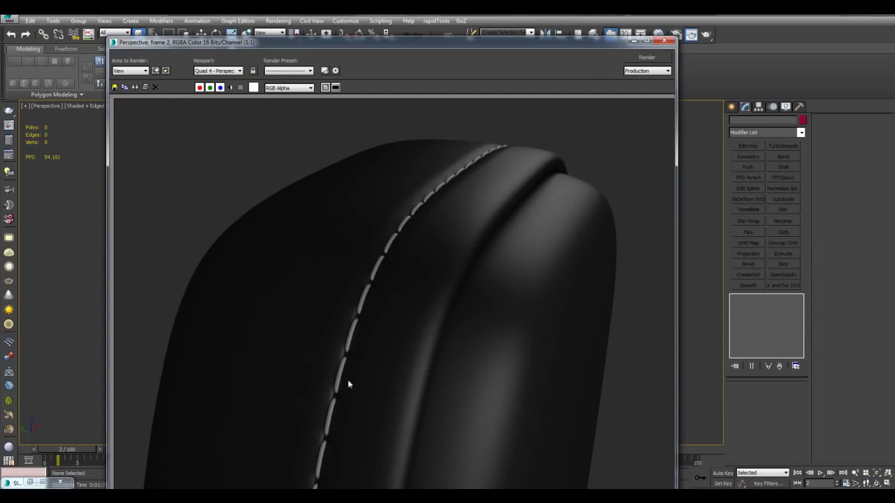
pyautogui.scroll(1, 458, 234)
pyautogui.moveTo(456, 213); pyautogui.dragTo(459, 383, button='middle')
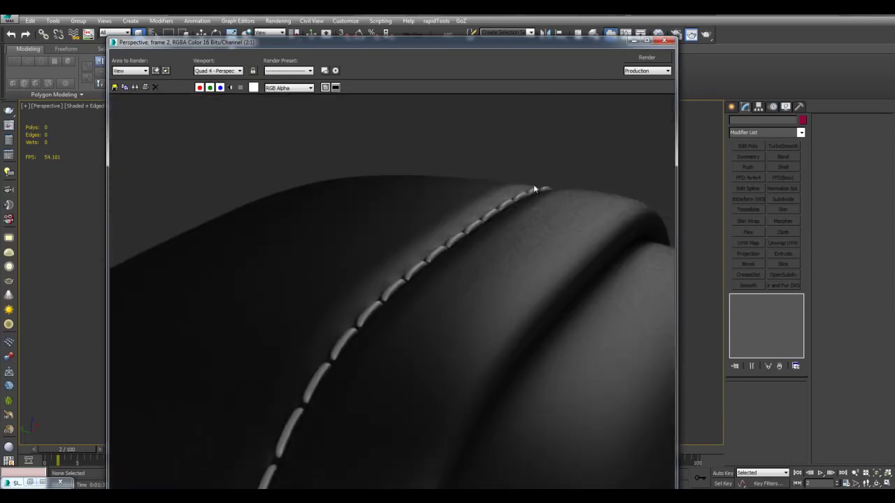
pyautogui.scroll(-1, 413, 295)
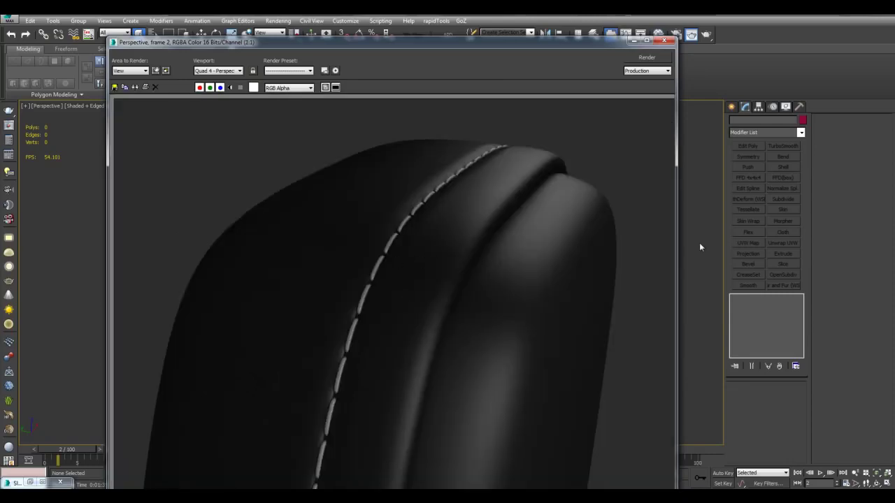
pyautogui.scroll(2, 386, 245)
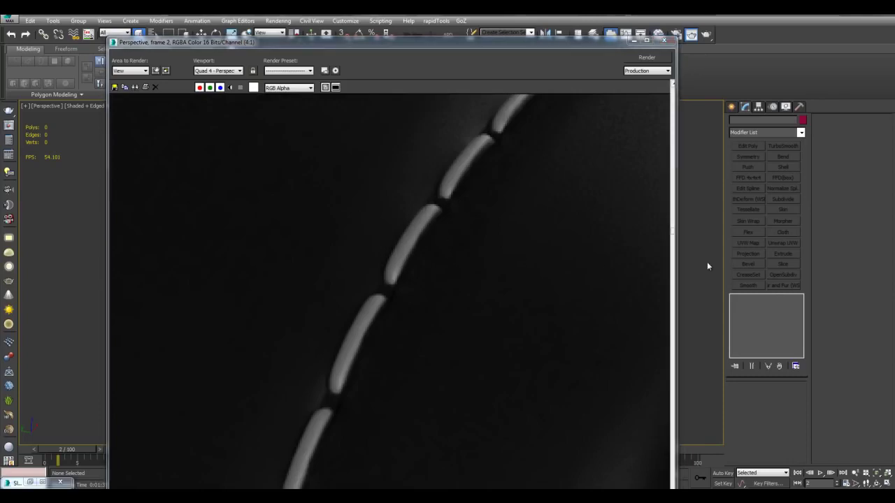
# Step: Connect the height map bitmap to the Reflect map of the seam strip's VRayMtl
pyautogui.press('m')
pyautogui.moveTo(313, 374); pyautogui.dragTo(291, 342, button='middle')
pyautogui.click(370, 338)
pyautogui.scroll(-1, 365, 314)
pyautogui.moveTo(366, 314); pyautogui.dragTo(337, 315, button='middle')
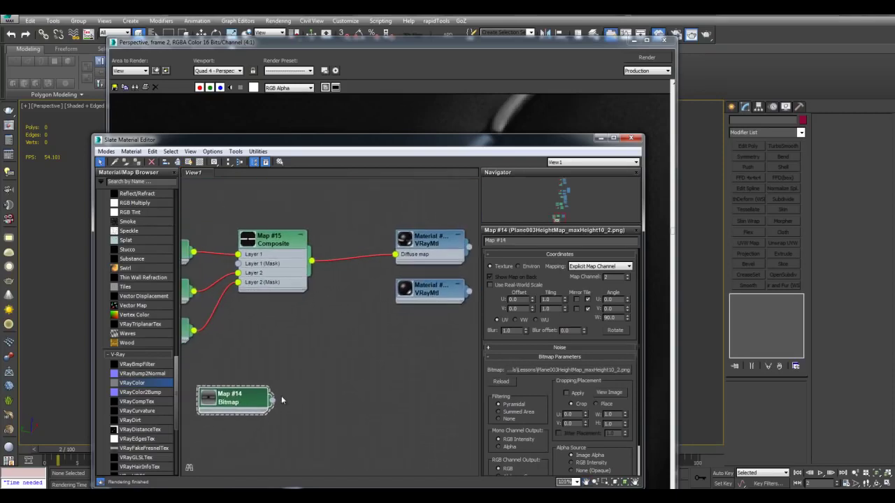
pyautogui.moveTo(275, 401); pyautogui.dragTo(397, 263)
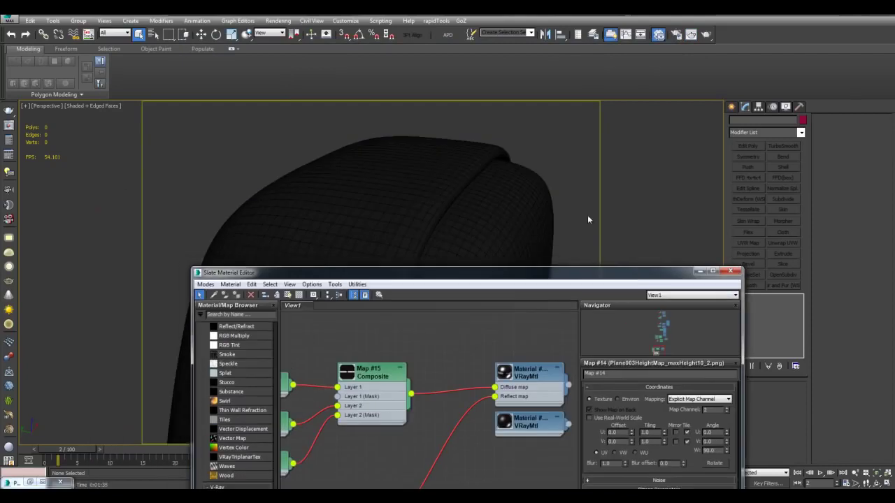
# Step: Display the height map bitmap on the seam strip in the viewport and set its V tiling to 1.5
pyautogui.click(517, 198)
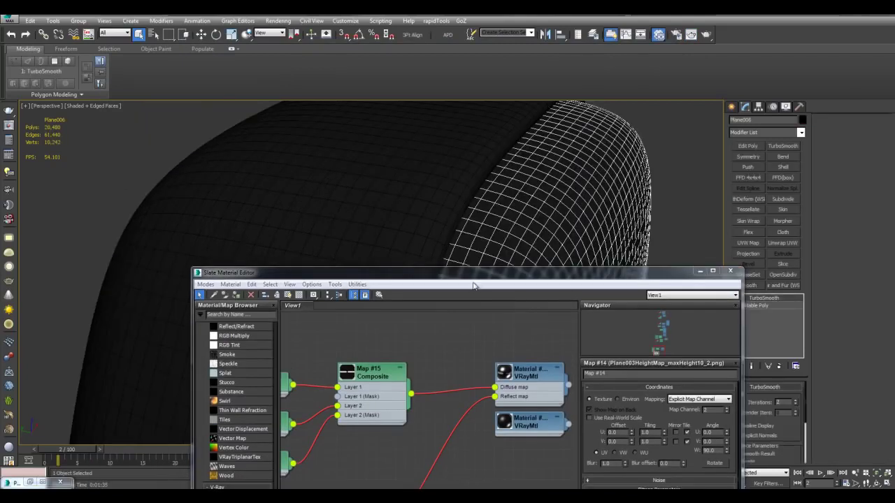
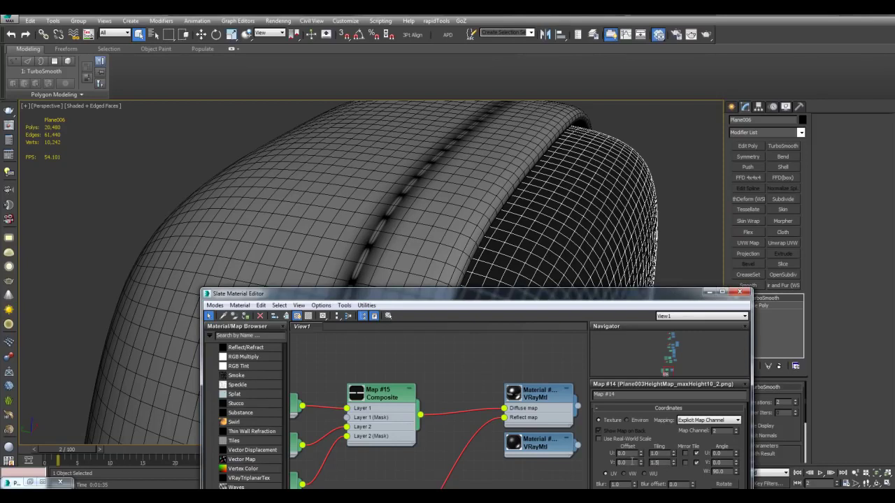
pyautogui.scroll(2, 446, 213)
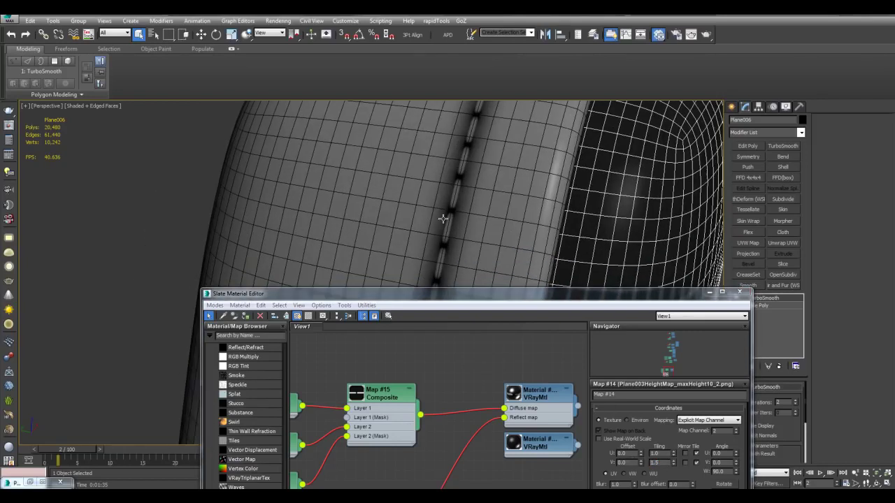
# Step: Try V tiling values of 3 and 1 on the height map bitmap and return it to 1.5
pyautogui.moveTo(661, 463); pyautogui.dragTo(616, 449)
pyautogui.write('3')
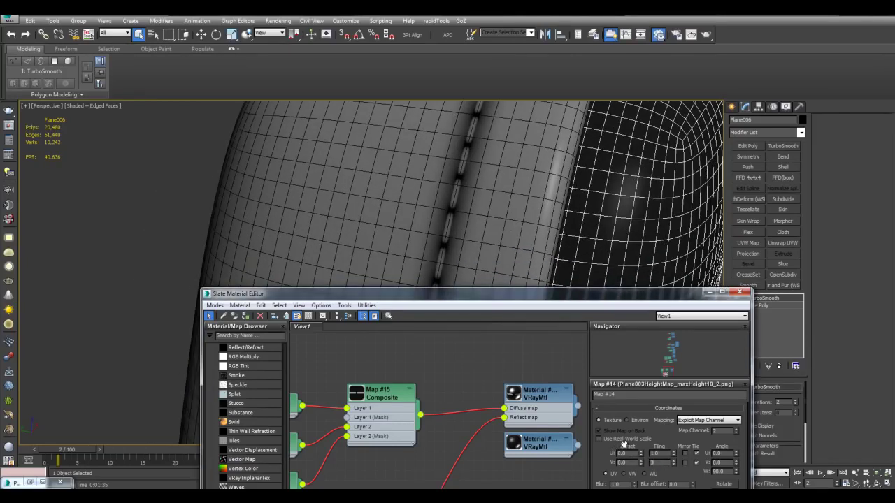
pyautogui.press('Return')
pyautogui.write('1')
pyautogui.press('Return')
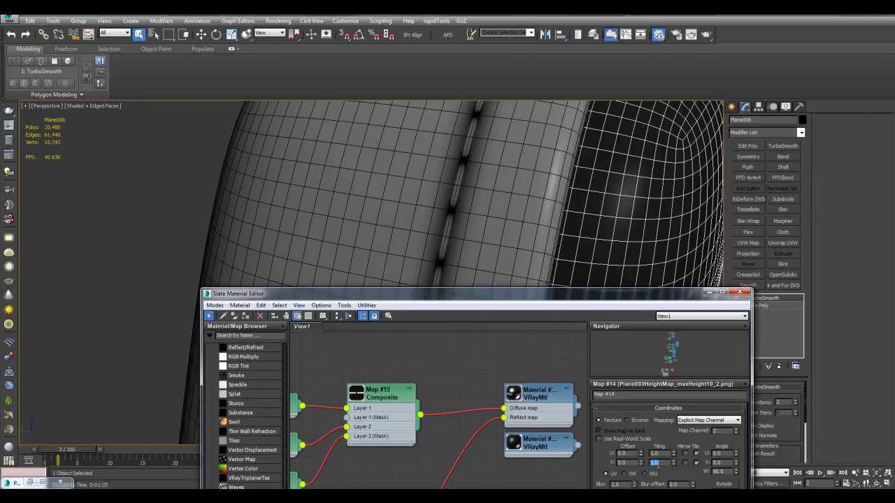
pyautogui.write('1.')
pyautogui.press('Return')
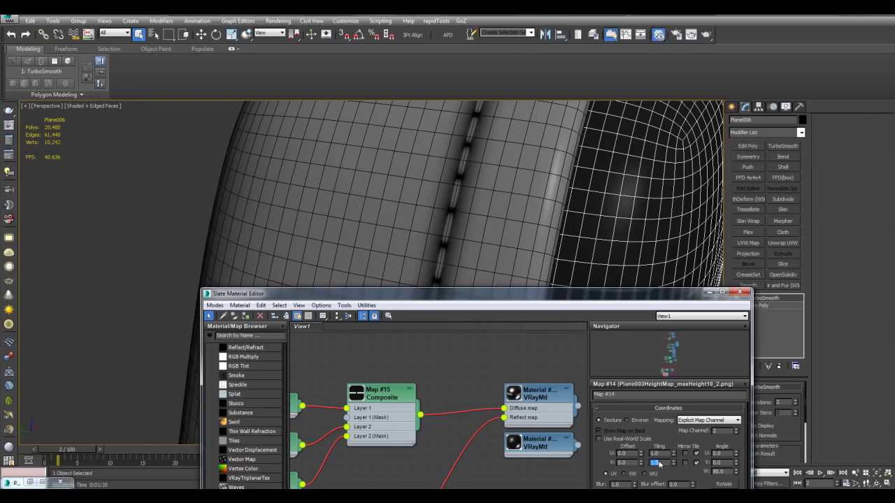
# Step: Set the height map bitmap's U tiling to 1.6 and V offset to 0.31, with edged faces hidden in the viewport
pyautogui.moveTo(481, 119); pyautogui.dragTo(482, 210, button='middle')
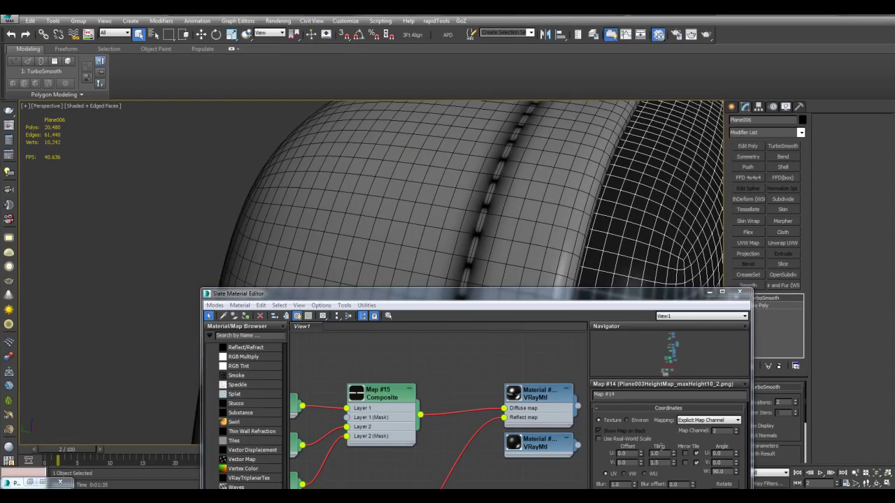
pyautogui.doubleClick(661, 454)
pyautogui.write('1.')
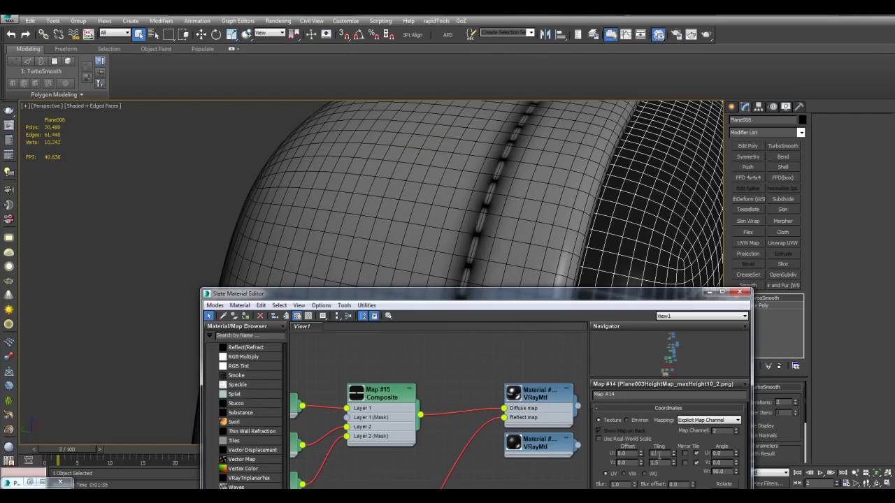
pyautogui.write('6')
pyautogui.moveTo(581, 230)
pyautogui.mouseDown(button='middle')
pyautogui.moveTo(580, 220)
pyautogui.moveTo(580, 230)
pyautogui.mouseUp(button='middle')
pyautogui.press('F4')
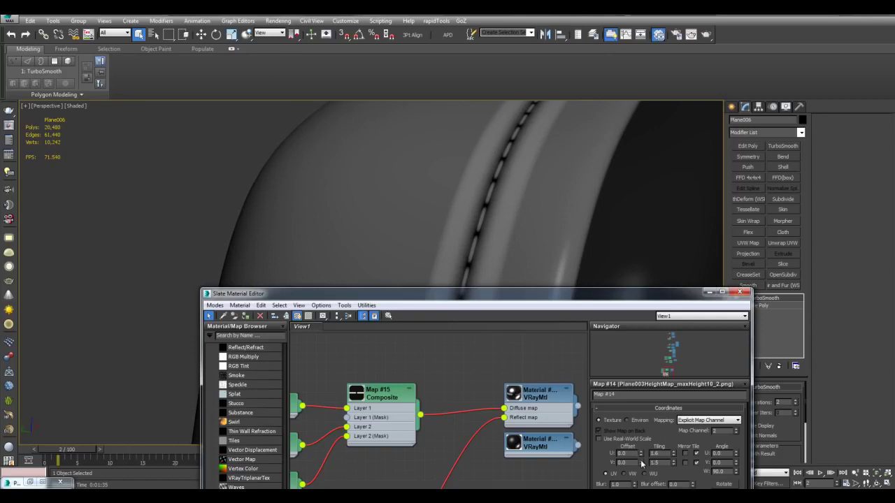
pyautogui.moveTo(642, 463); pyautogui.dragTo(645, 446)
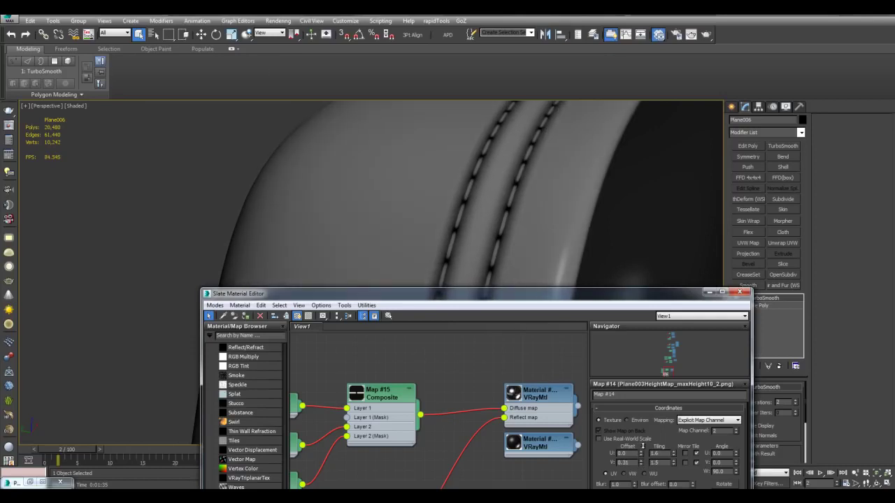
# Step: Refine the double stitch row by setting the height map bitmap's U tiling to 2.0 and V offset to 0.26
pyautogui.click(673, 452)
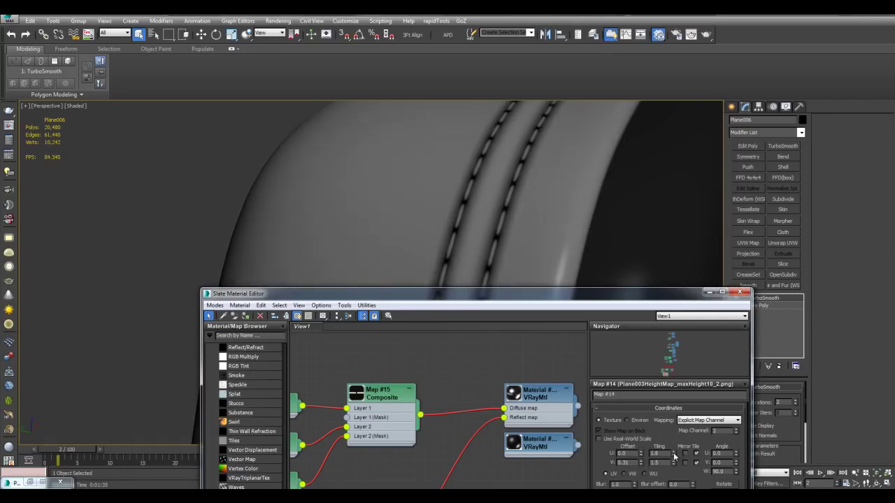
pyautogui.click(673, 452)
pyautogui.click(673, 452)
pyautogui.moveTo(674, 456); pyautogui.dragTo(642, 469)
pyautogui.press('F4')
pyautogui.click(642, 465)
pyautogui.click(641, 464)
pyautogui.click(641, 465)
pyautogui.press('F4')
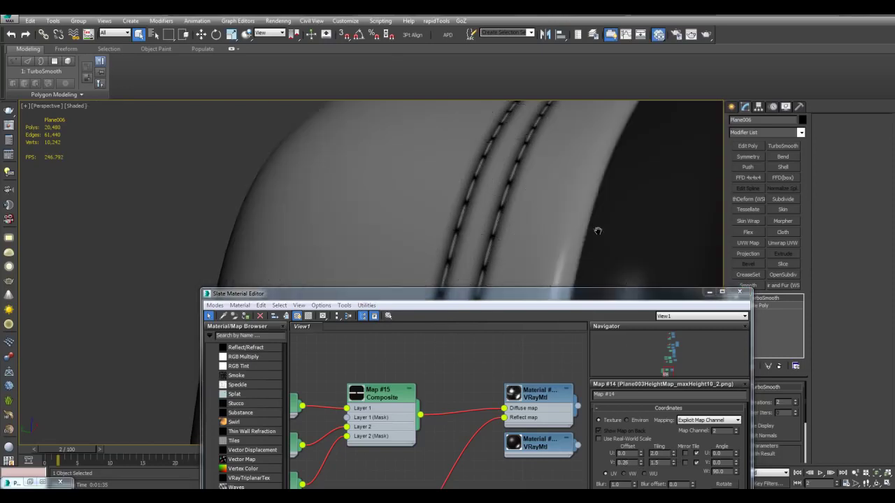
pyautogui.scroll(-4, 476, 198)
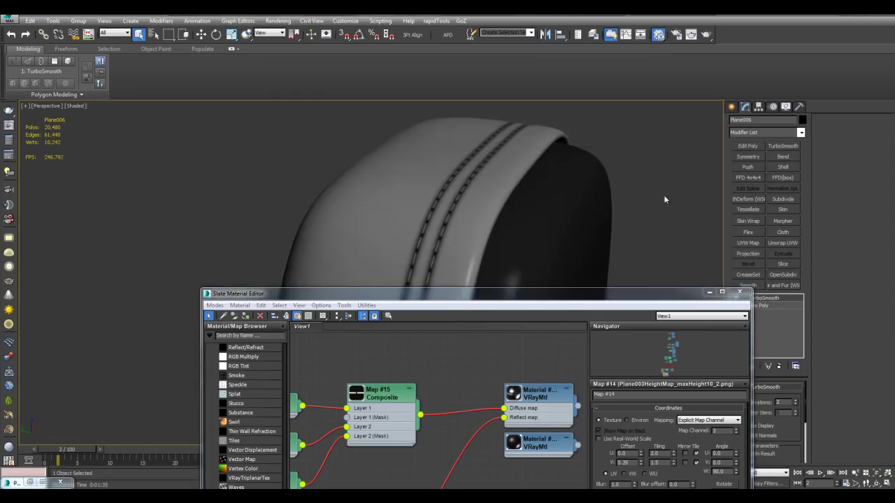
# Step: Disconnect the height map bitmap from the Reflect map of the seam strip's VRayMtl
pyautogui.moveTo(356, 293); pyautogui.dragTo(381, 119)
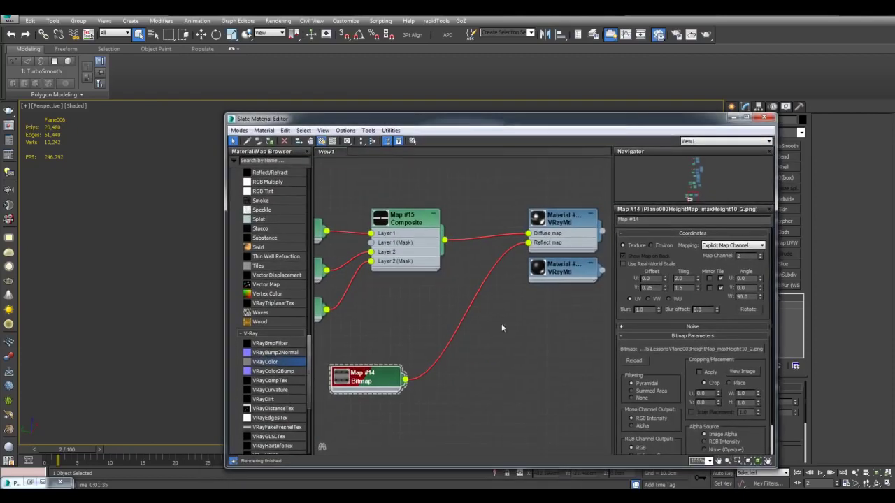
pyautogui.moveTo(502, 323); pyautogui.dragTo(531, 325, button='middle')
pyautogui.moveTo(559, 246); pyautogui.dragTo(517, 279)
# Step: Set the diffuse mask bitmap Plane003DiffuseMap.png to U tiling 2.0, V tiling 1.5 and V offset 0.26
pyautogui.moveTo(444, 334); pyautogui.dragTo(478, 333, button='middle')
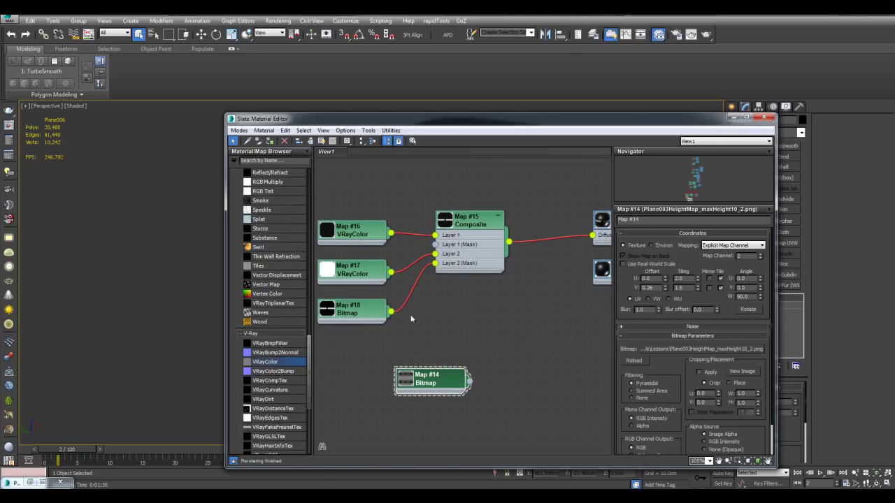
pyautogui.moveTo(410, 319); pyautogui.dragTo(474, 289, button='middle')
pyautogui.scroll(1, 470, 286)
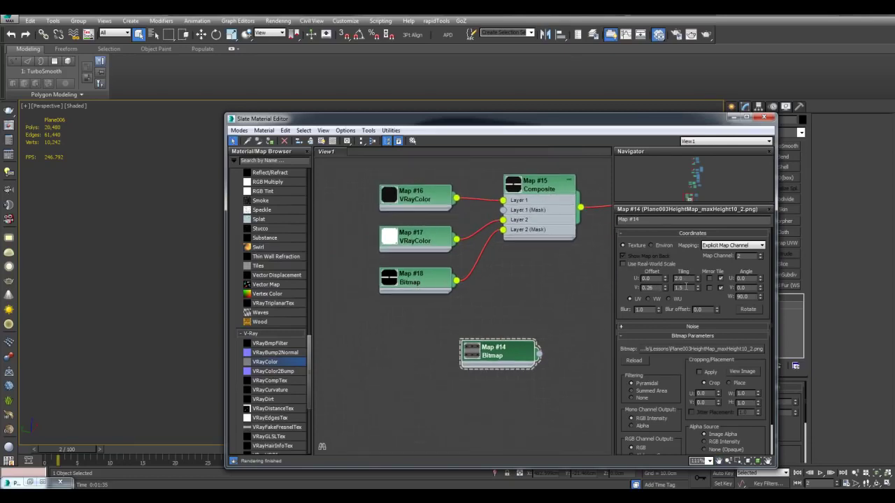
pyautogui.click(430, 282)
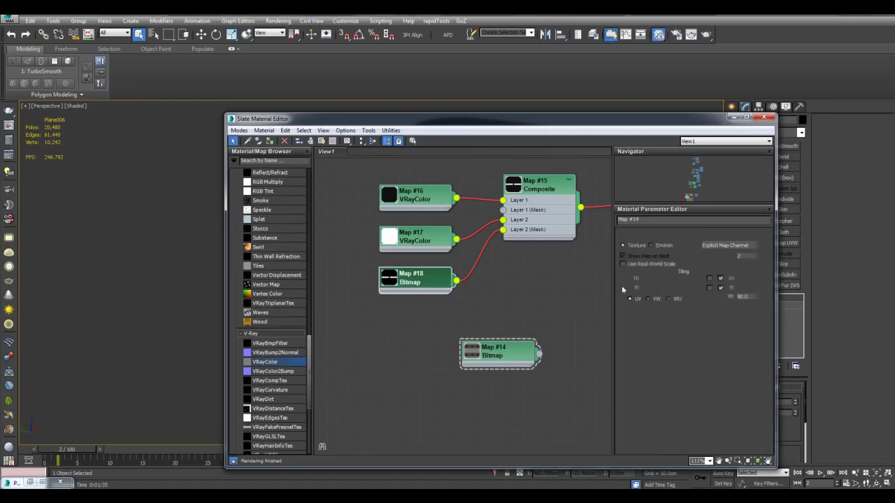
pyautogui.moveTo(687, 279); pyautogui.dragTo(647, 279)
pyautogui.write('2')
pyautogui.press('Tab')
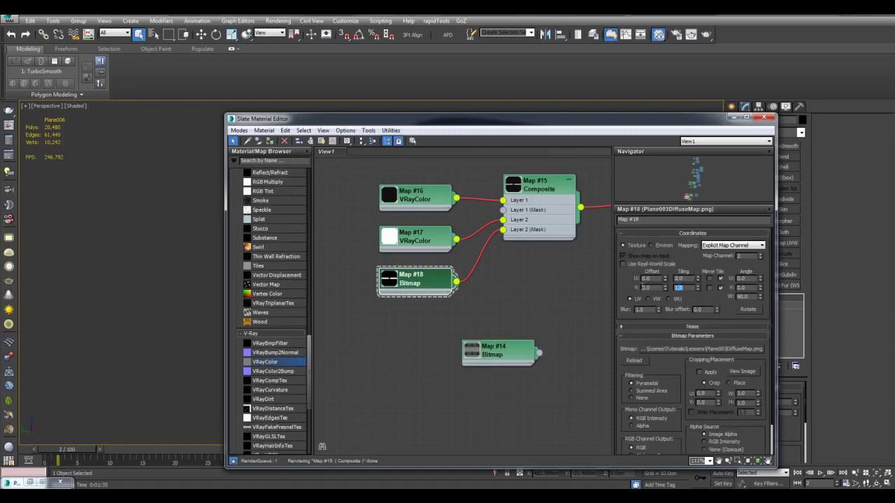
pyautogui.write('11.5')
pyautogui.press('Return')
pyautogui.doubleClick(646, 288)
pyautogui.write('.26')
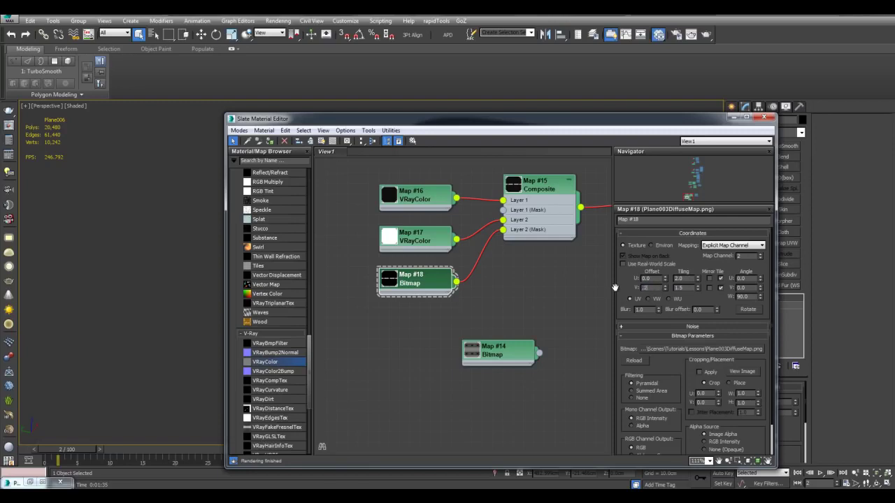
# Step: Compare the coordinate settings of the diffuse mask bitmap and the height map bitmap
pyautogui.moveTo(551, 318); pyautogui.dragTo(547, 307, button='middle')
pyautogui.click(493, 341)
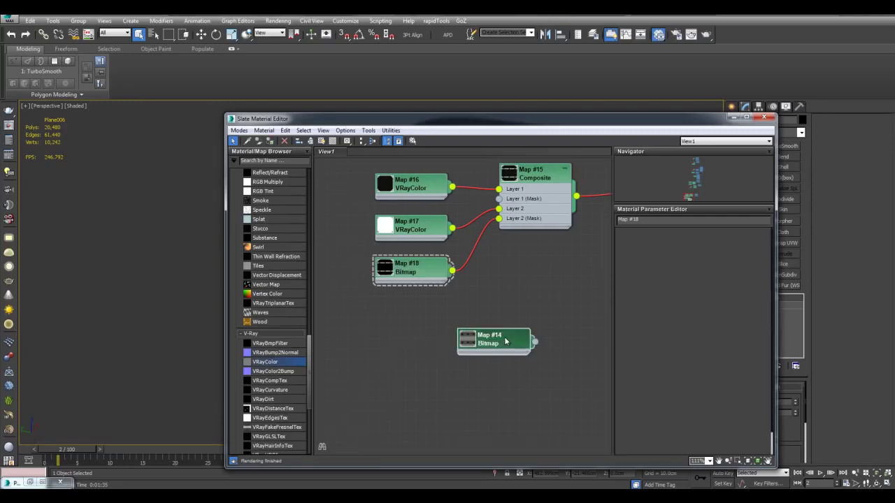
pyautogui.click(440, 265)
pyautogui.moveTo(487, 267); pyautogui.dragTo(481, 298, button='middle')
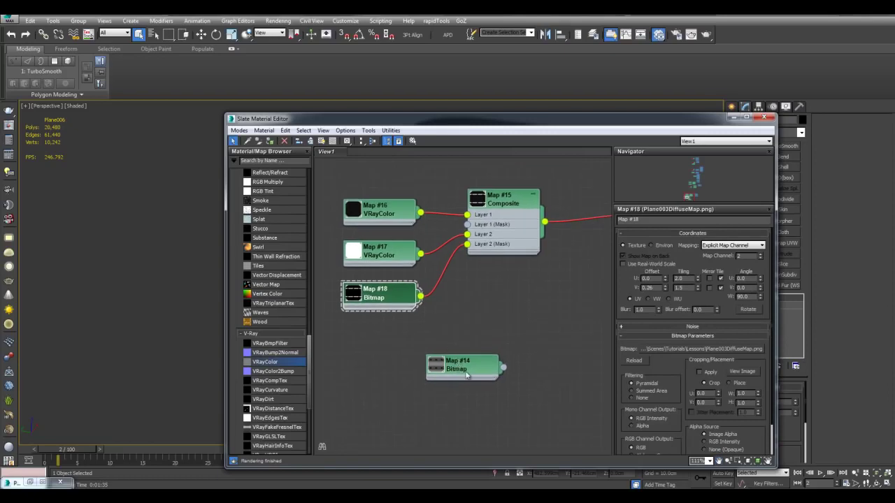
pyautogui.moveTo(467, 372); pyautogui.dragTo(501, 295, button='middle')
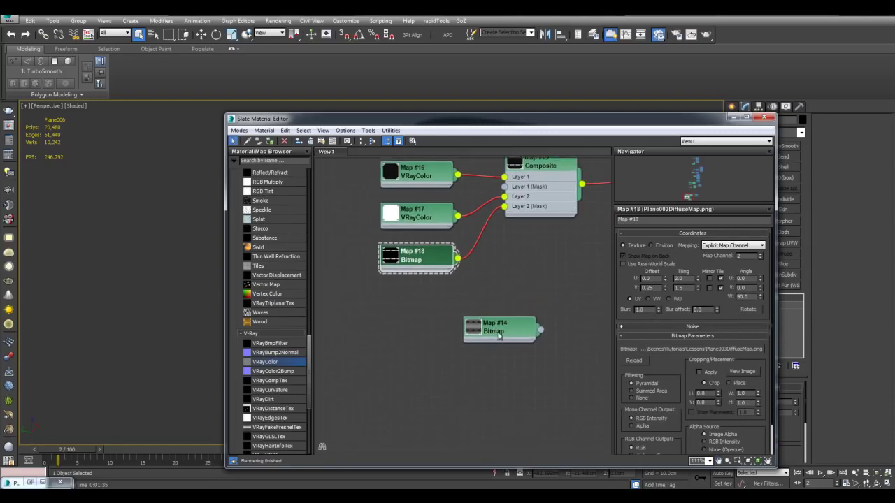
pyautogui.click(506, 329)
# Step: Render the headrest with its double stitching and place the result beside the cloned single-stitch render
pyautogui.click(732, 117)
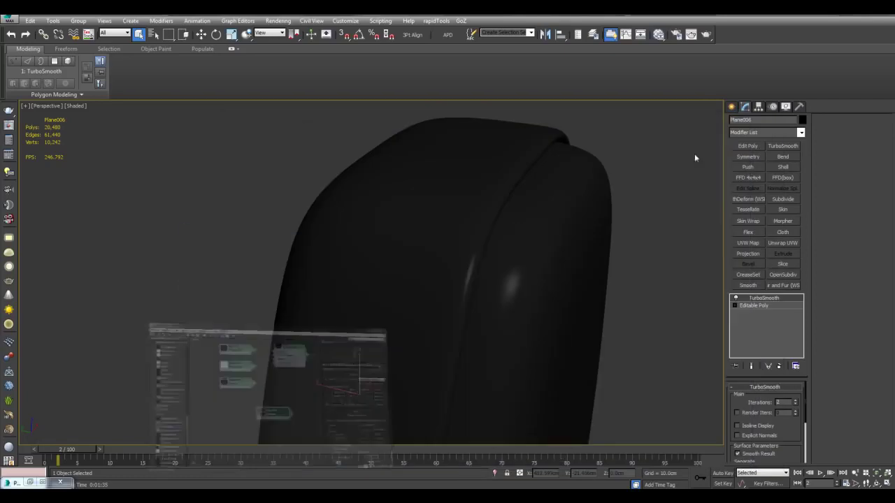
pyautogui.moveTo(694, 153); pyautogui.dragTo(575, 244, button='middle')
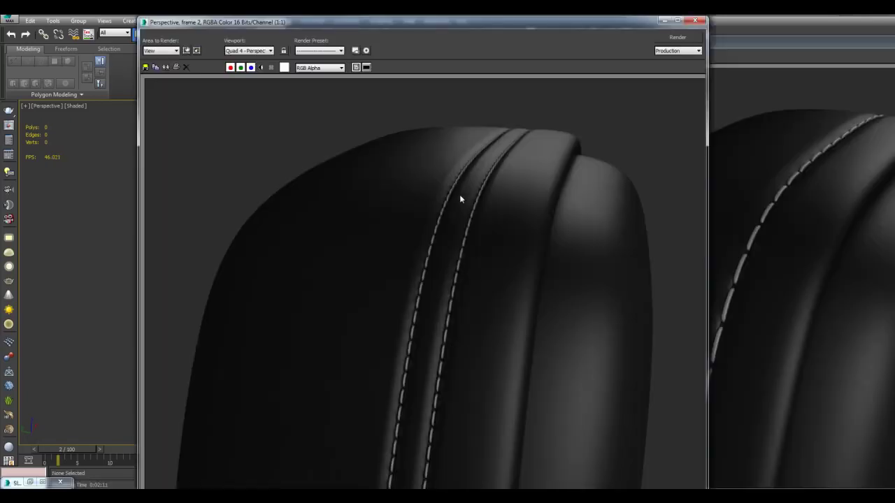
pyautogui.moveTo(538, 23); pyautogui.dragTo(405, 28)
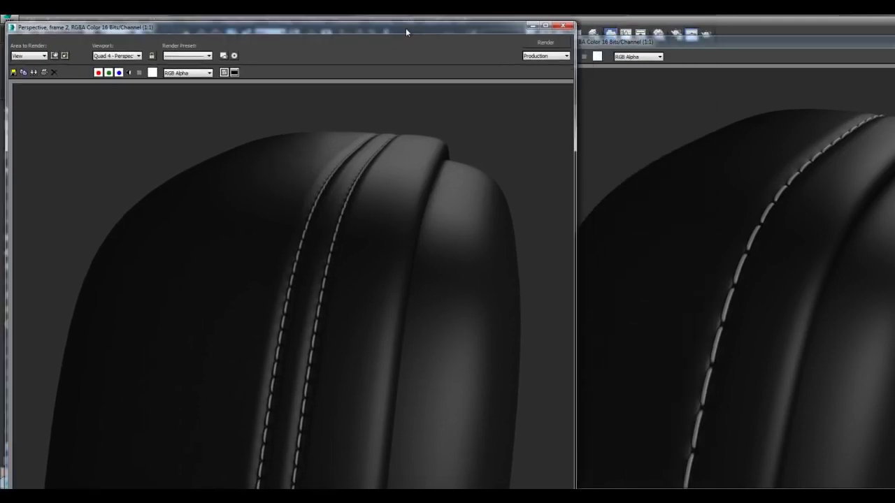
pyautogui.moveTo(708, 41); pyautogui.dragTo(609, 47)
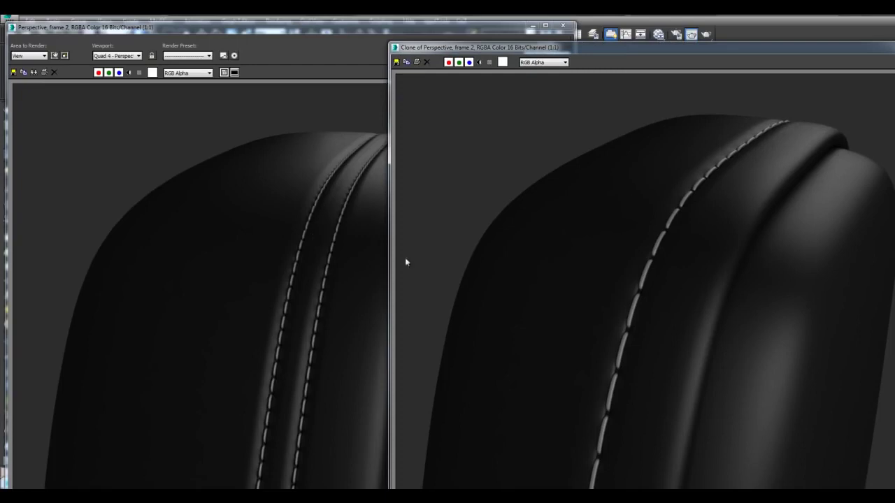